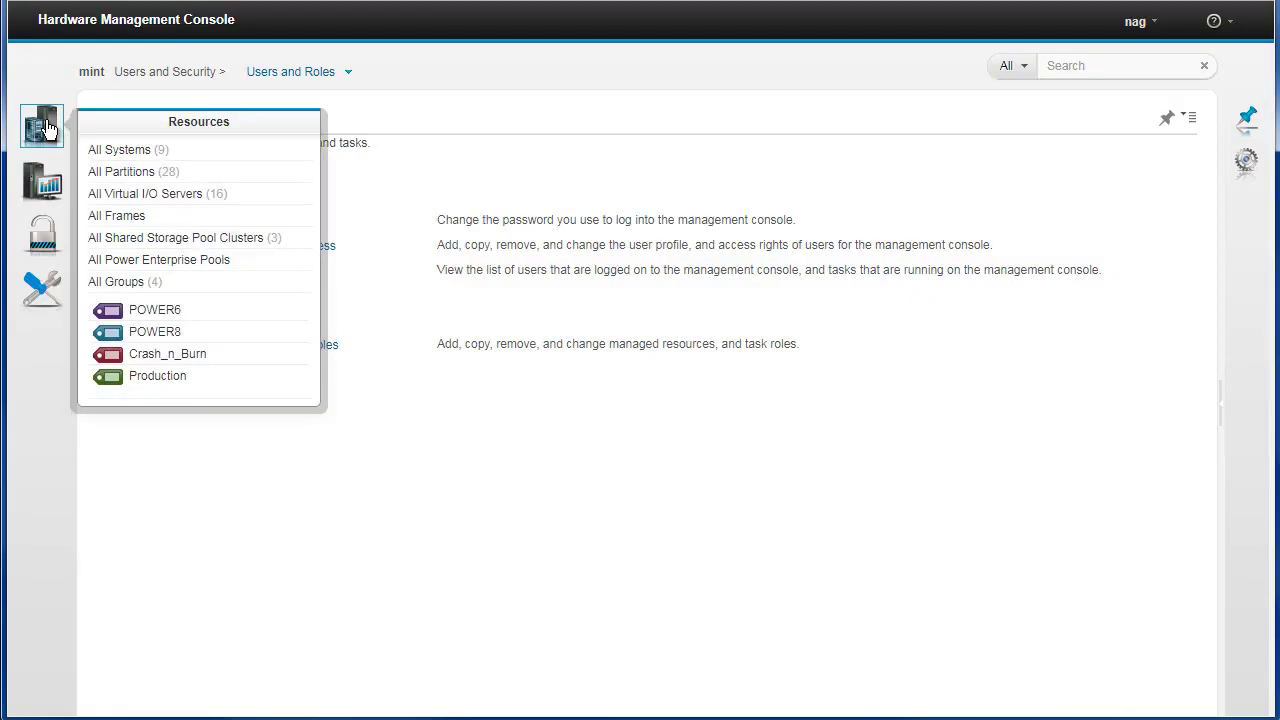
Open the All Systems page listing the nine managed servers.
{"action": "left_click", "coordinate": [124, 150]}
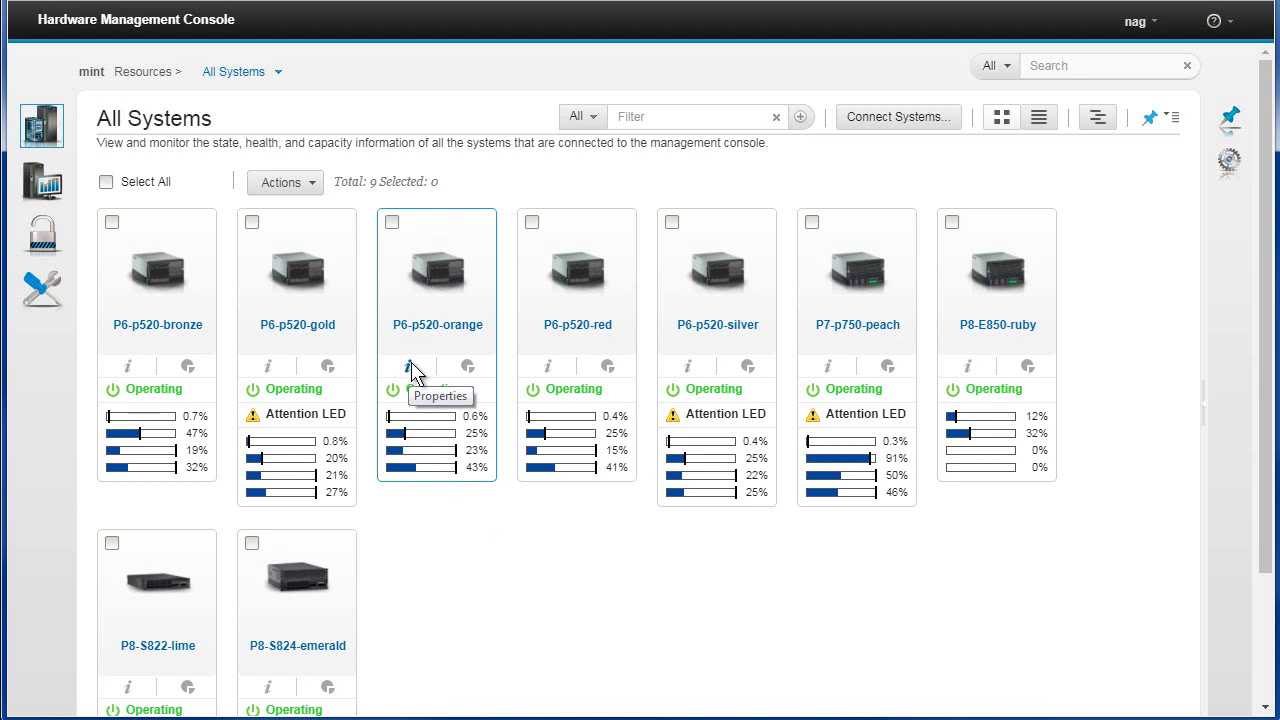
Show P6-p520-orange's properties: machine type 8203-E4A, firmware EL350_172, tag POWER6.
{"action": "left_click", "coordinate": [412, 368]}
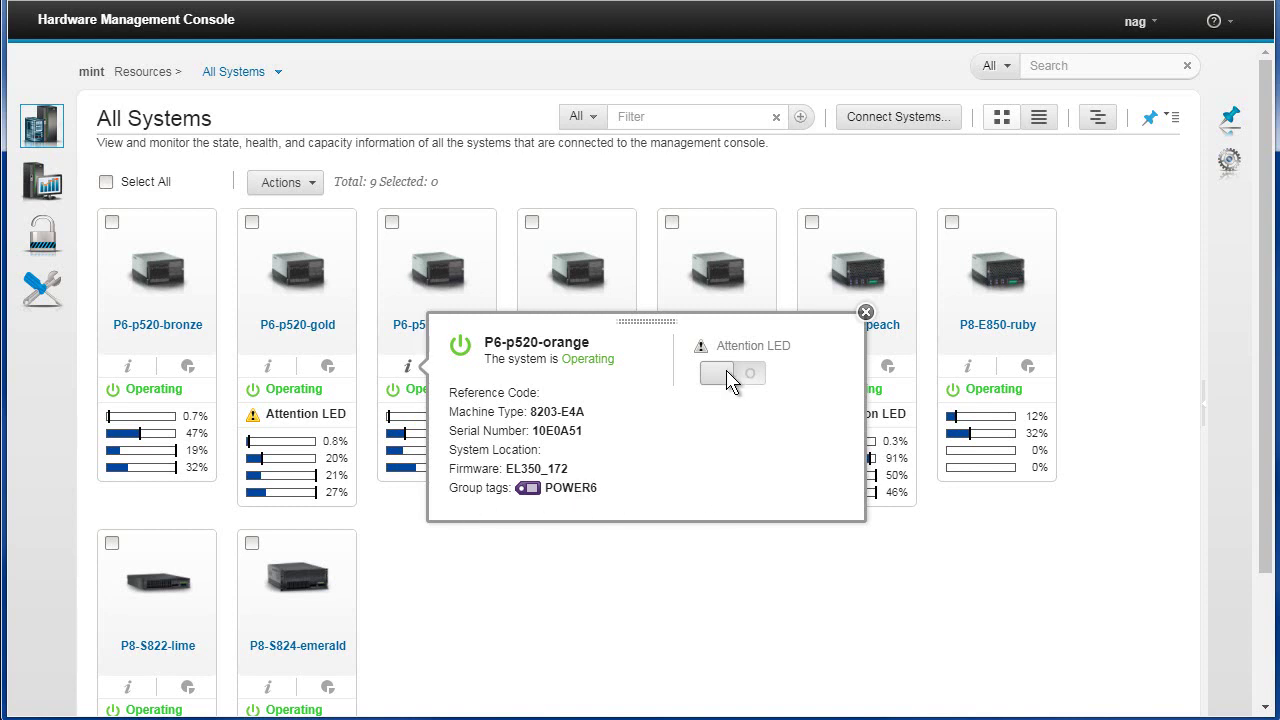
Switch off P6-p520-gold's Attention LED in its Properties popup and confirm with Ok.
{"action": "left_click", "coordinate": [866, 314]}
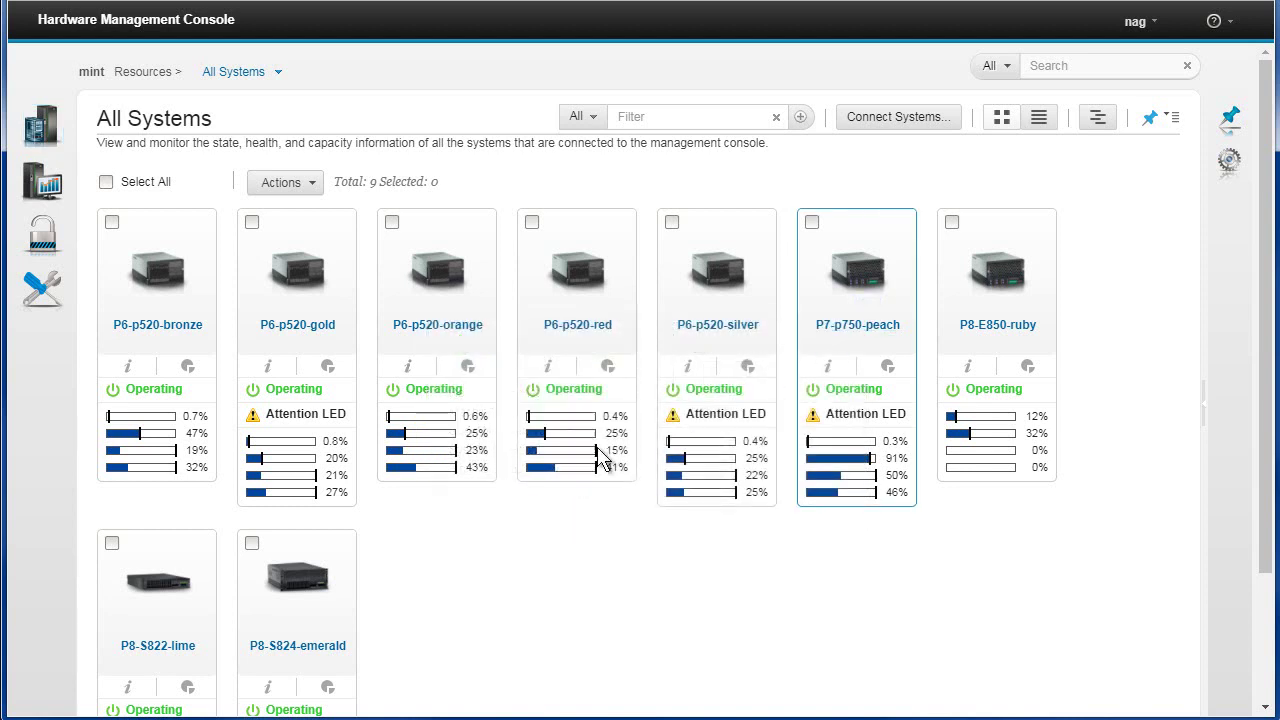
{"action": "left_click", "coordinate": [268, 367]}
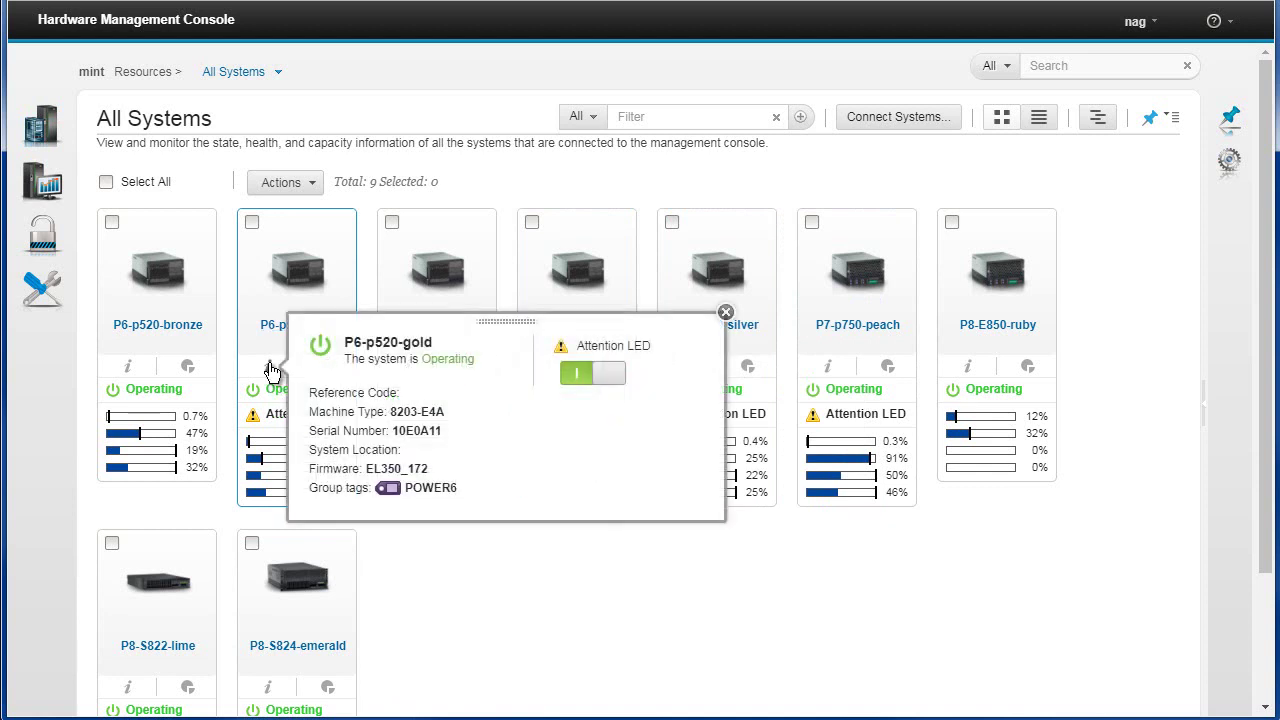
{"action": "left_click", "coordinate": [608, 378]}
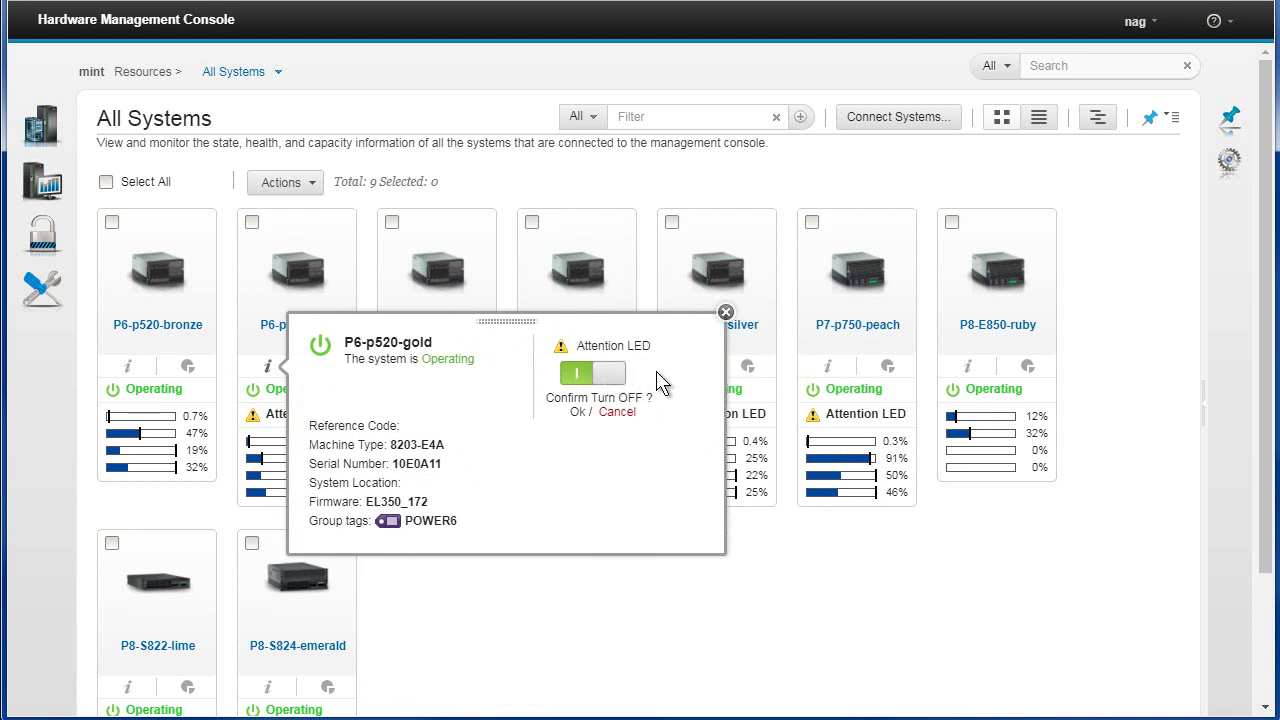
{"action": "left_click", "coordinate": [577, 413]}
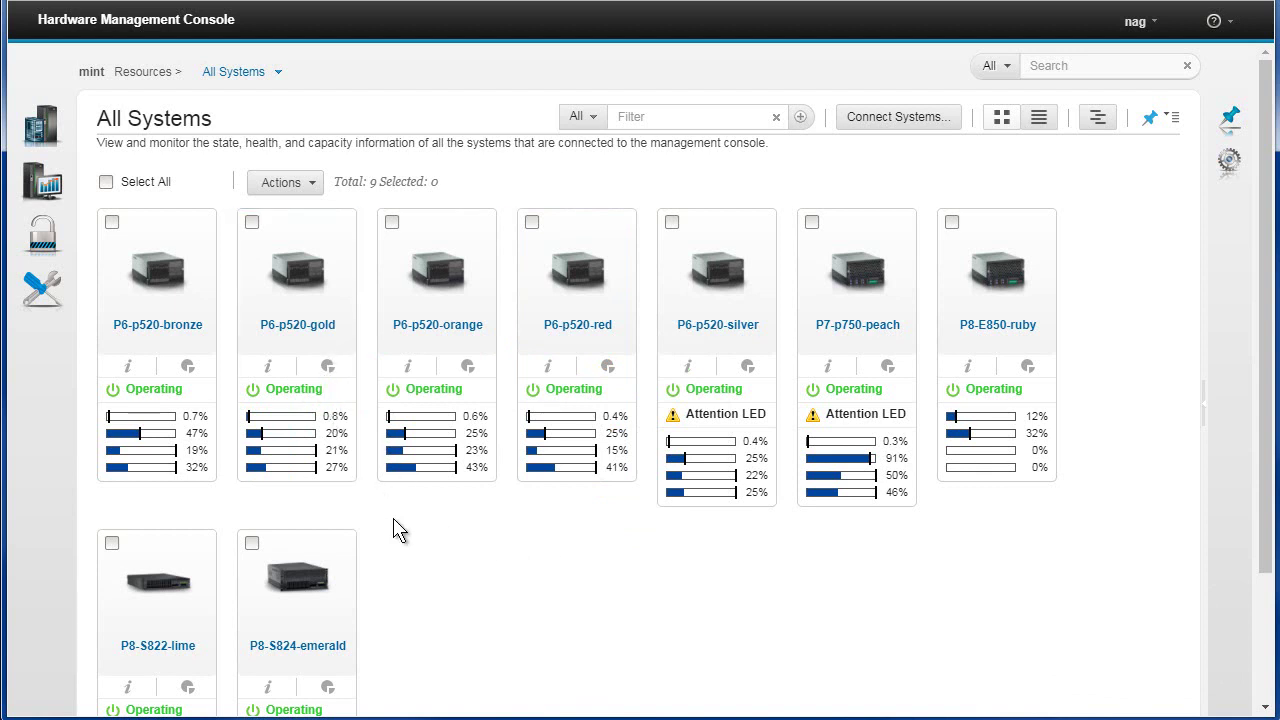
{"action": "left_click", "coordinate": [269, 368]}
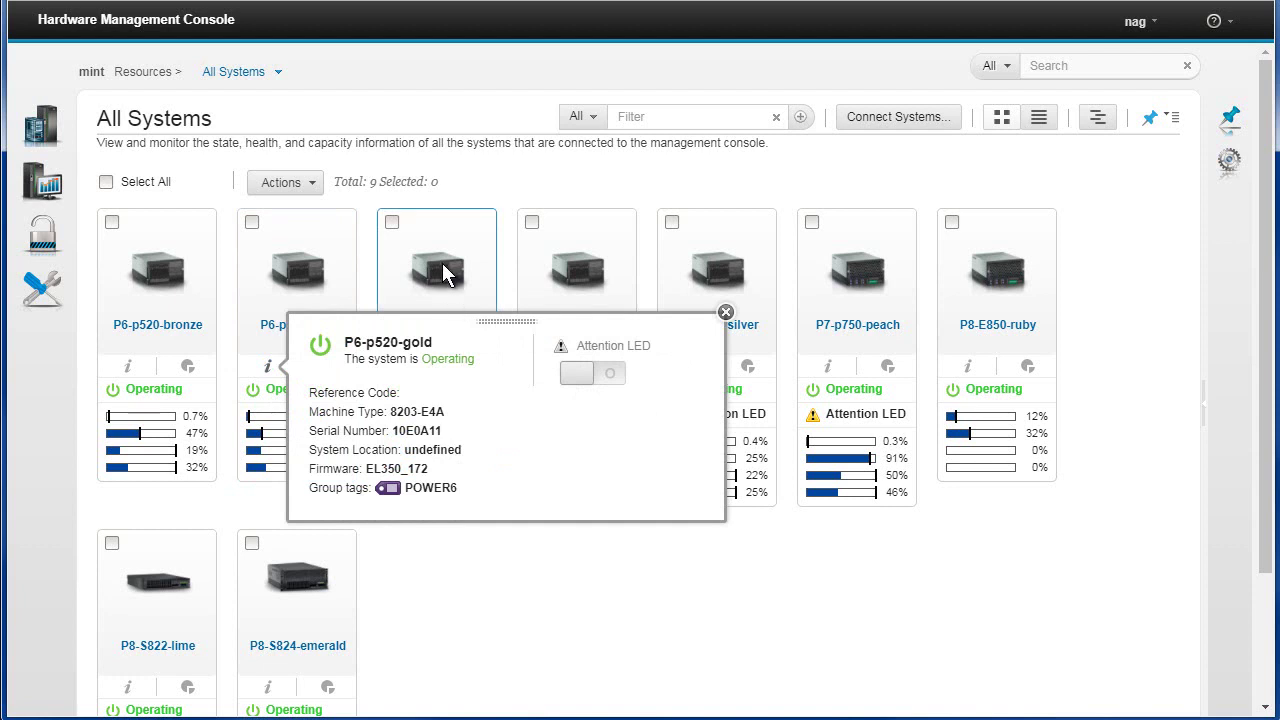
{"action": "left_click", "coordinate": [478, 243]}
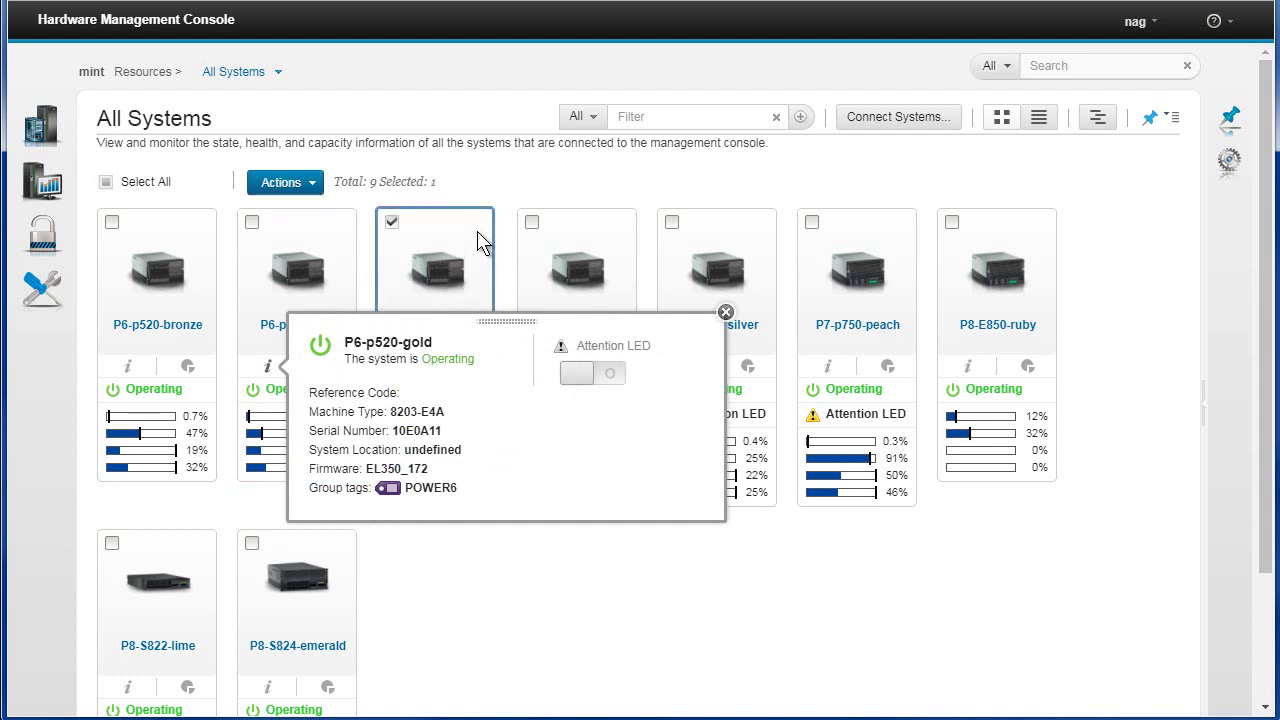
{"action": "left_click", "coordinate": [430, 236]}
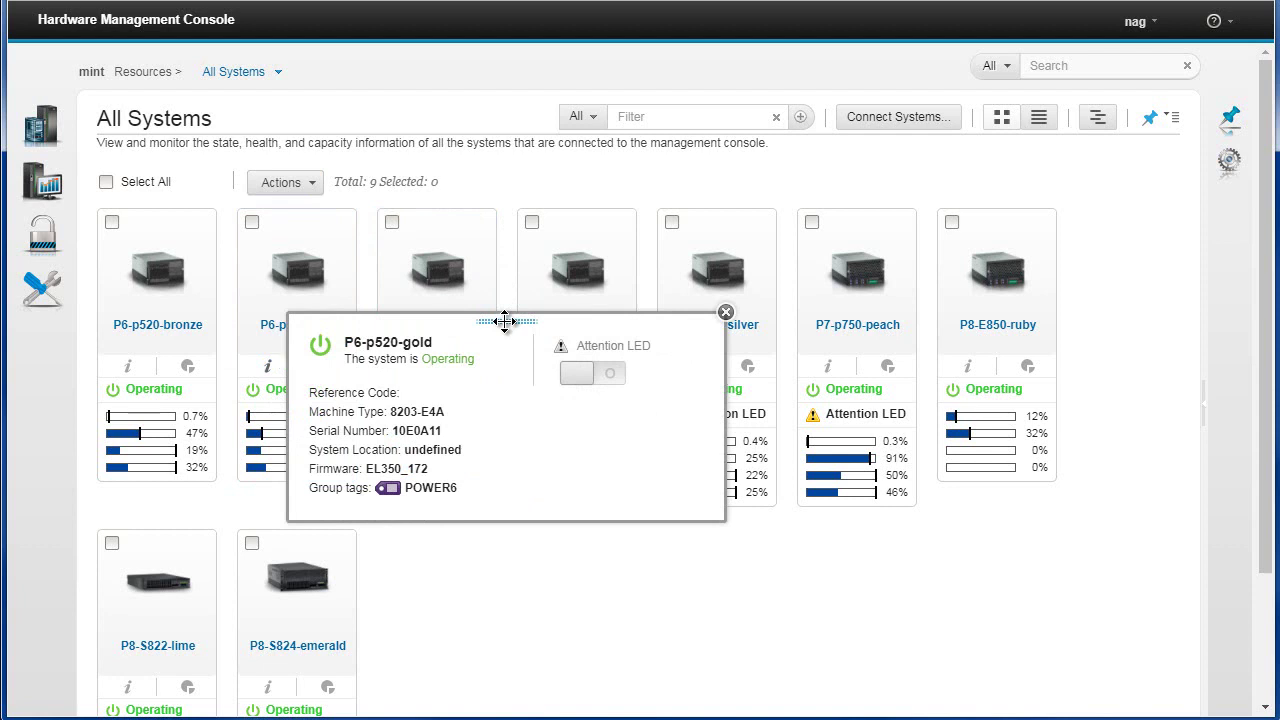
{"action": "left_click_drag", "start_coordinate": [505, 321], "coordinate": [963, 498]}
{"action": "left_click", "coordinate": [408, 366]}
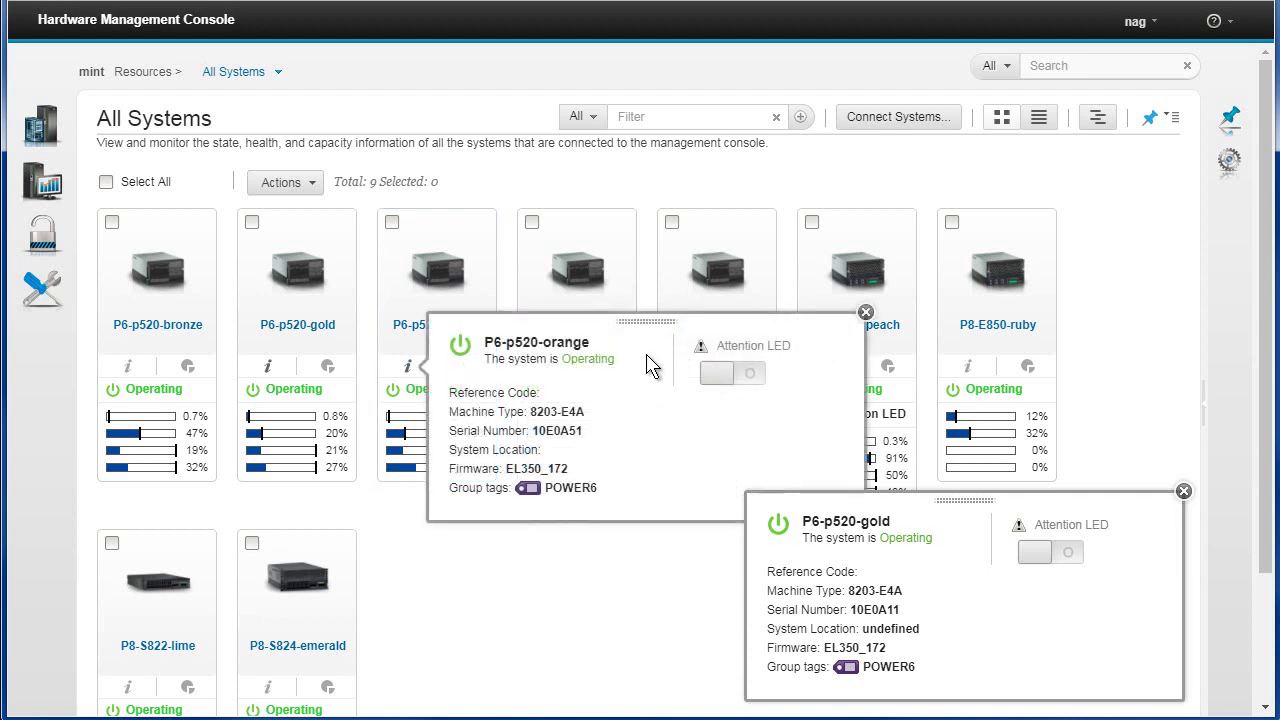
{"action": "double_click", "coordinate": [648, 317]}
{"action": "left_click", "coordinate": [634, 323]}
{"action": "left_click_drag", "start_coordinate": [641, 321], "coordinate": [957, 271]}
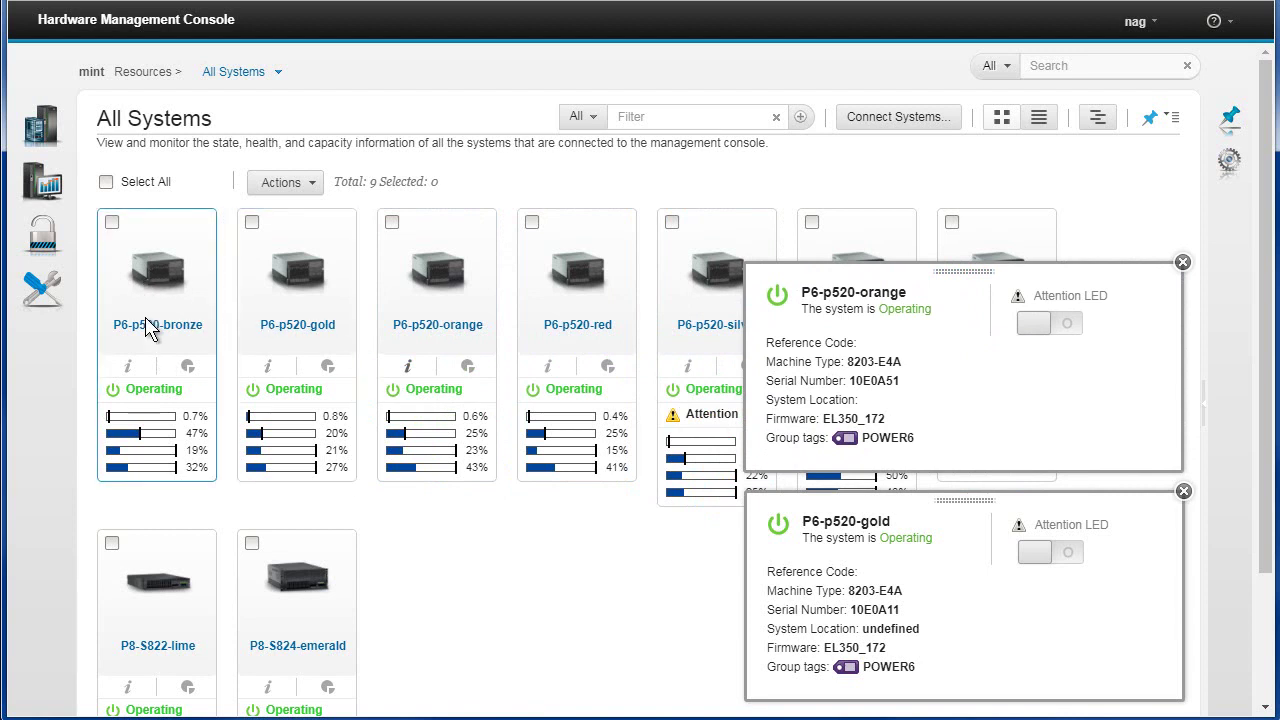
{"action": "left_click", "coordinate": [128, 366]}
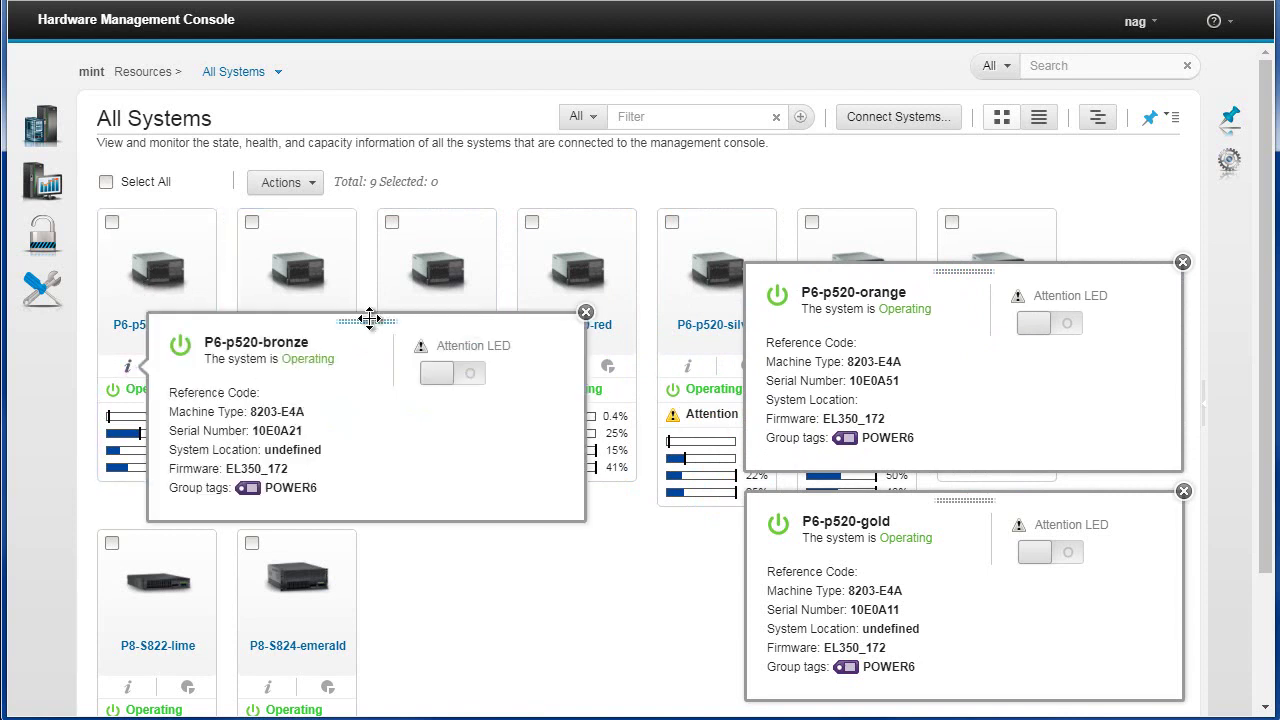
{"action": "left_click_drag", "start_coordinate": [370, 322], "coordinate": [969, 49]}
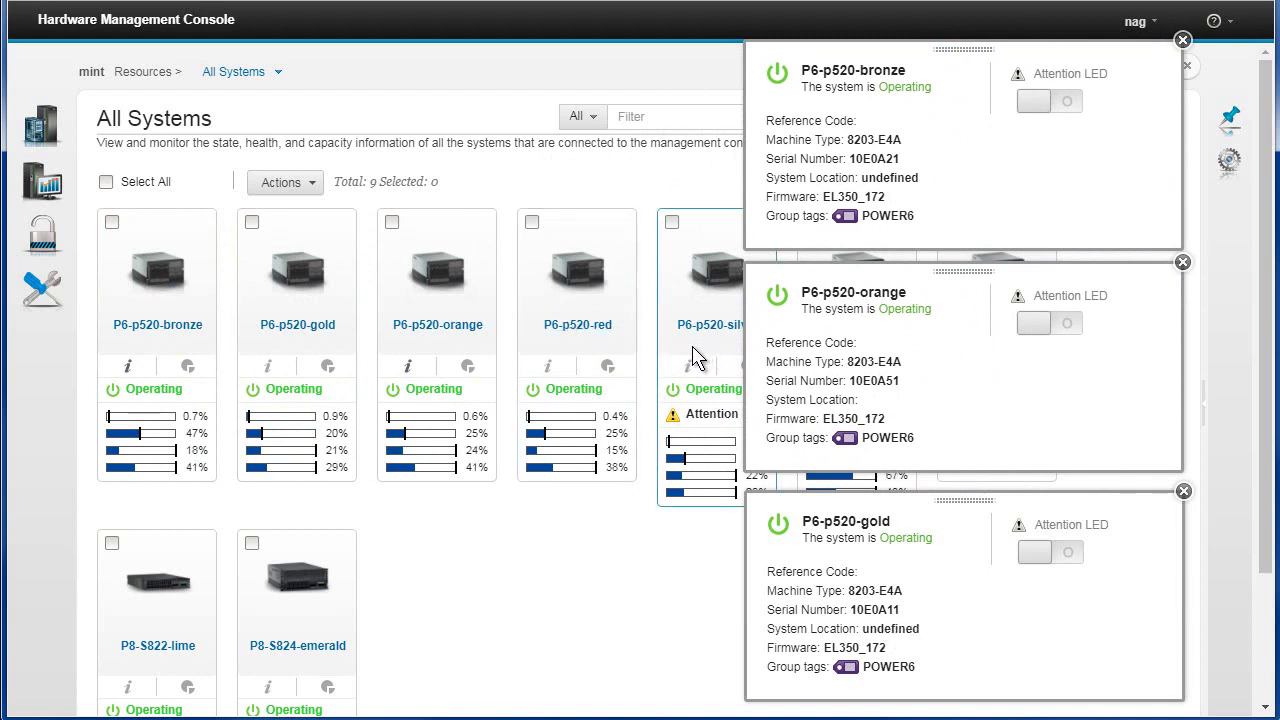
{"action": "left_click", "coordinate": [550, 367]}
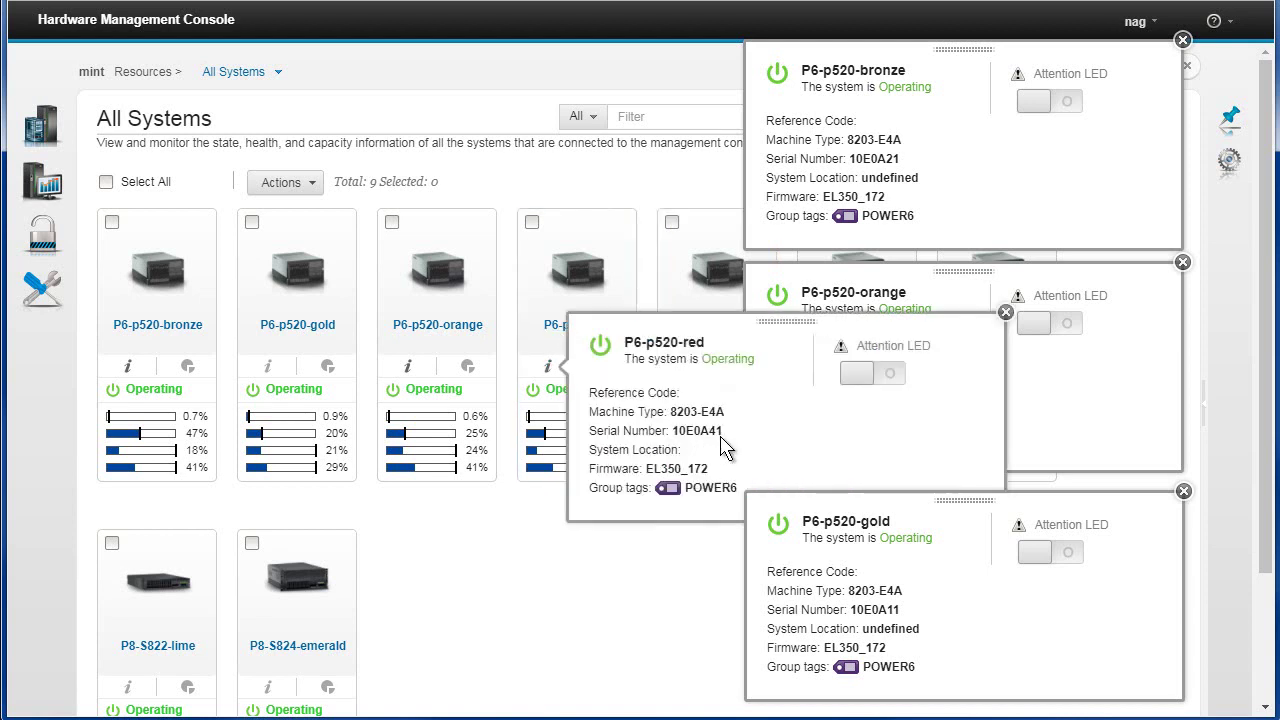
{"action": "left_click_drag", "start_coordinate": [786, 320], "coordinate": [390, 468]}
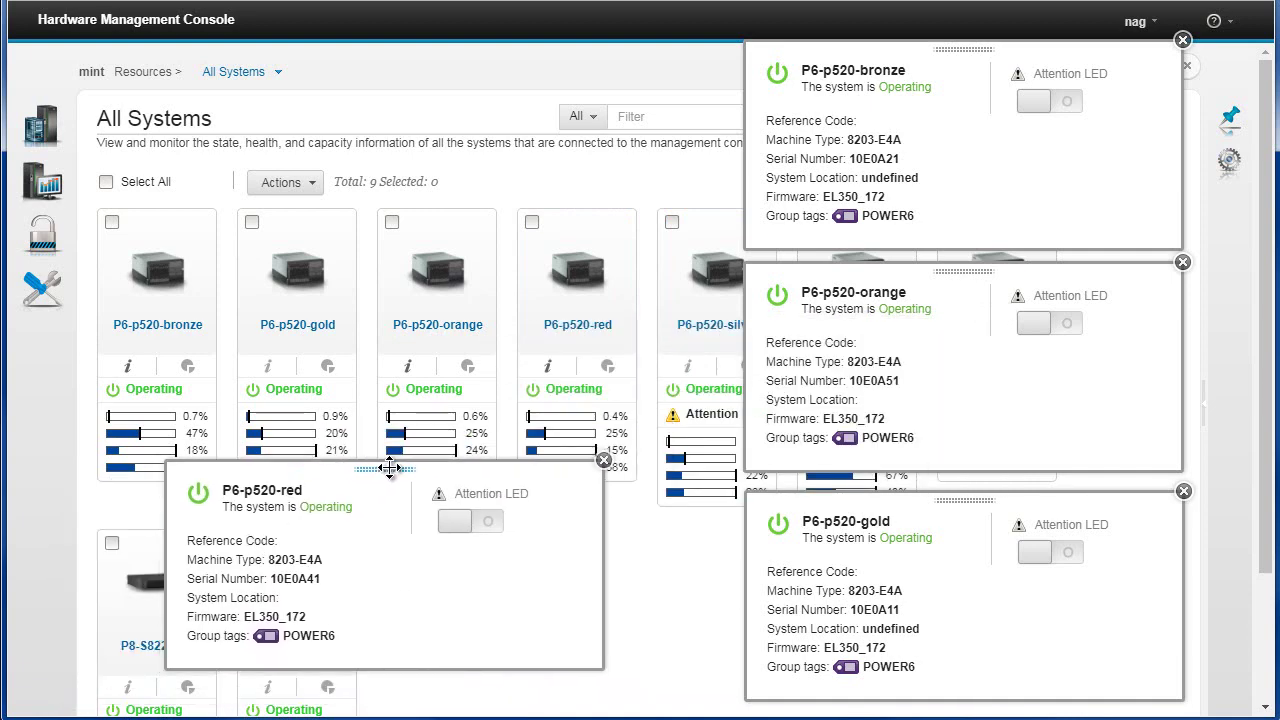
{"action": "left_click", "coordinate": [688, 367]}
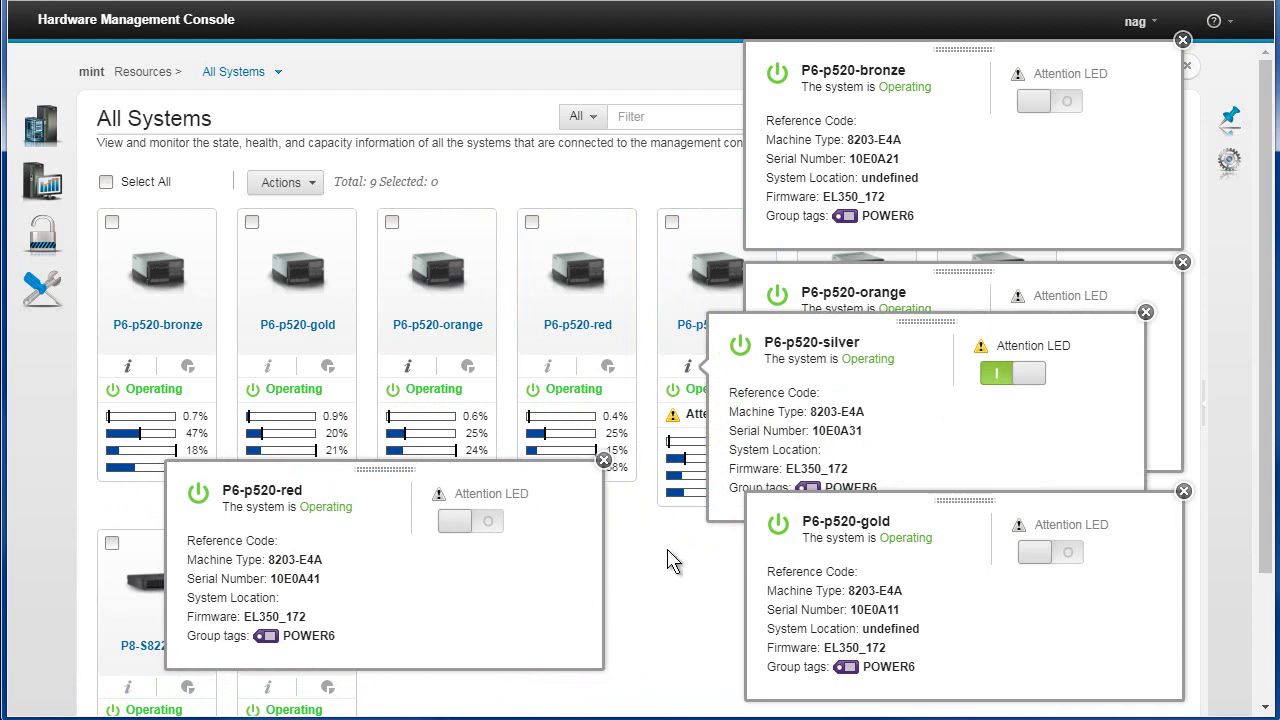
{"action": "left_click", "coordinate": [603, 460]}
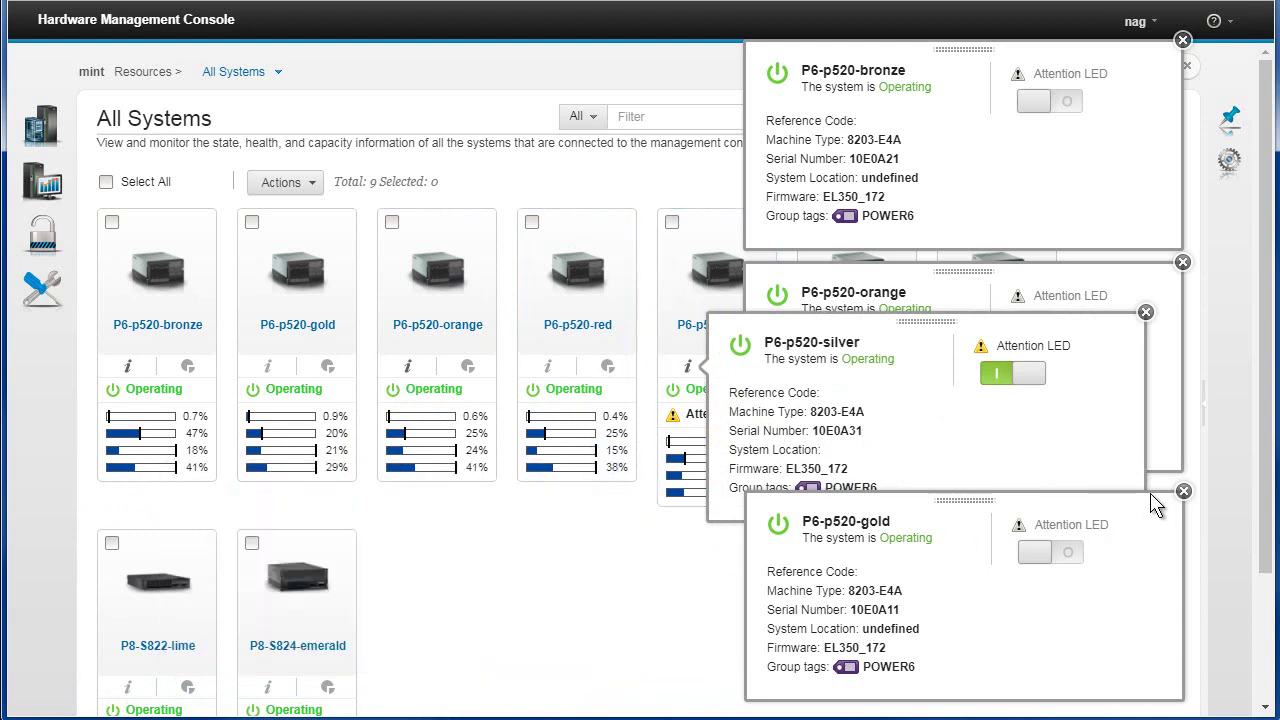
{"action": "left_click", "coordinate": [1183, 491]}
{"action": "left_click", "coordinate": [1146, 313]}
{"action": "left_click", "coordinate": [1183, 262]}
{"action": "left_click", "coordinate": [1183, 42]}
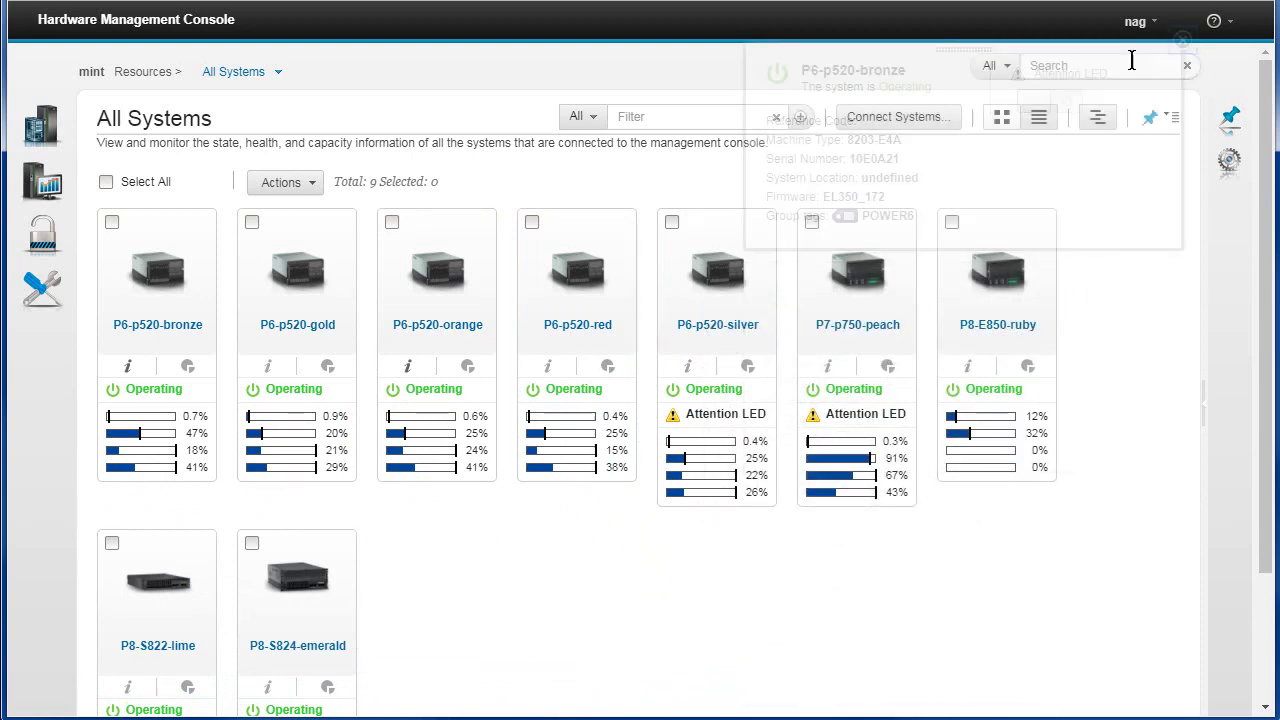
{"action": "left_click", "coordinate": [407, 367]}
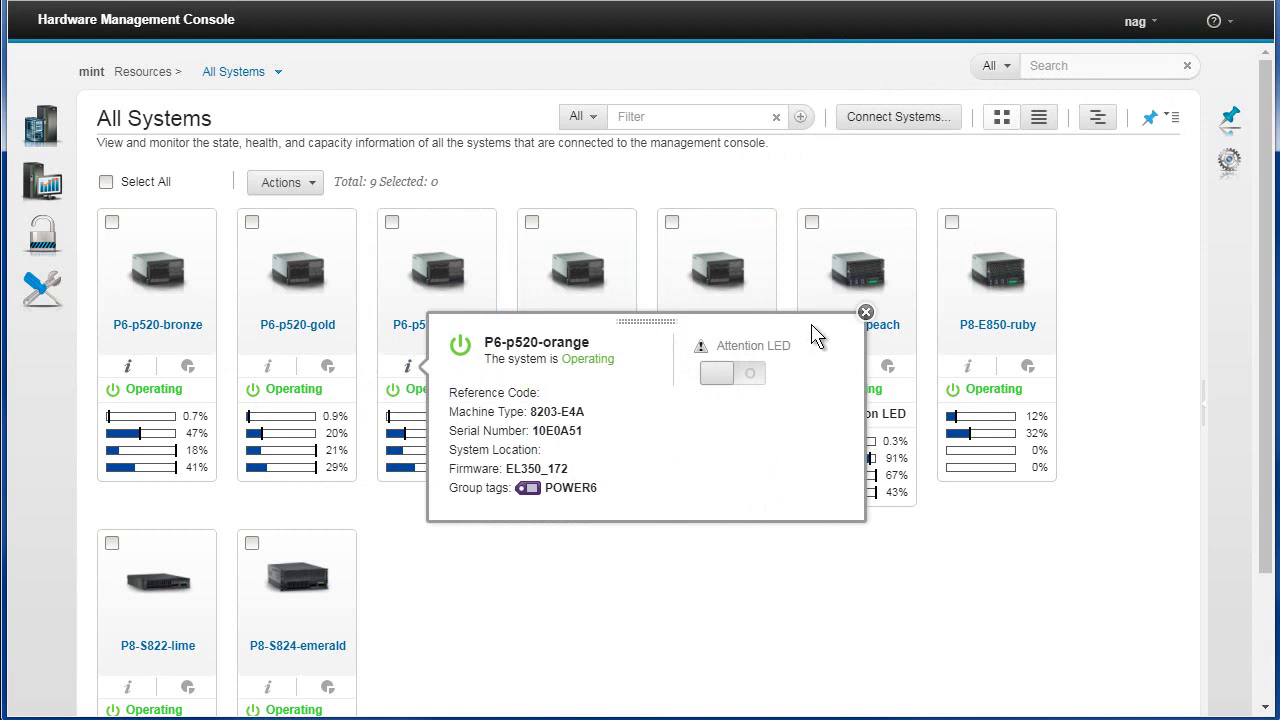
{"action": "left_click", "coordinate": [865, 312]}
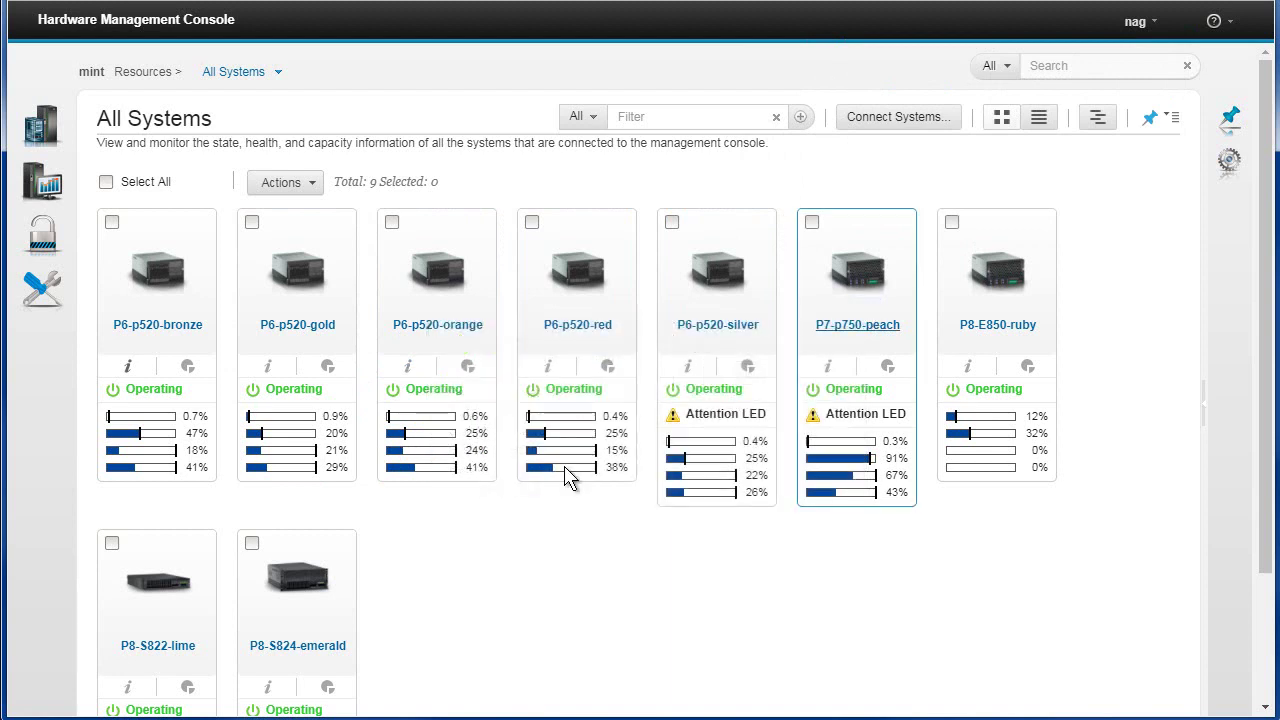
{"action": "left_click", "coordinate": [468, 369]}
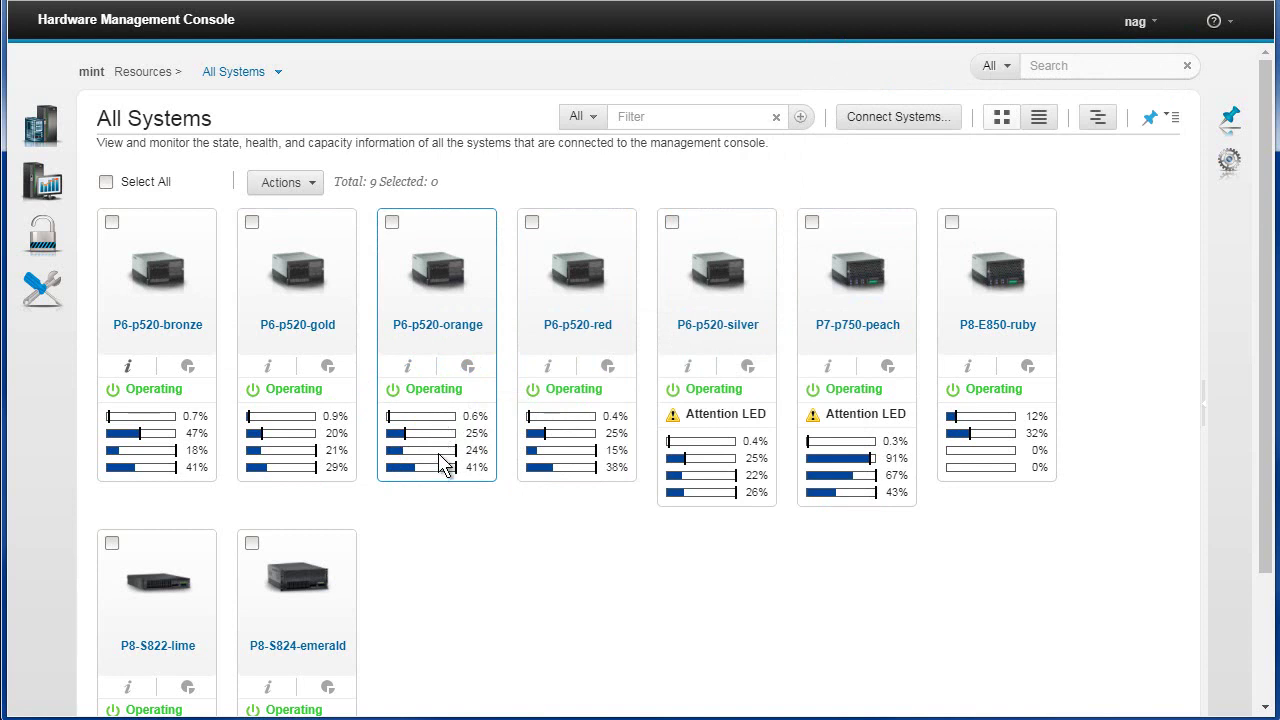
{"action": "scroll", "coordinate": [435, 620], "scroll_direction": "down", "scroll_amount": 3}
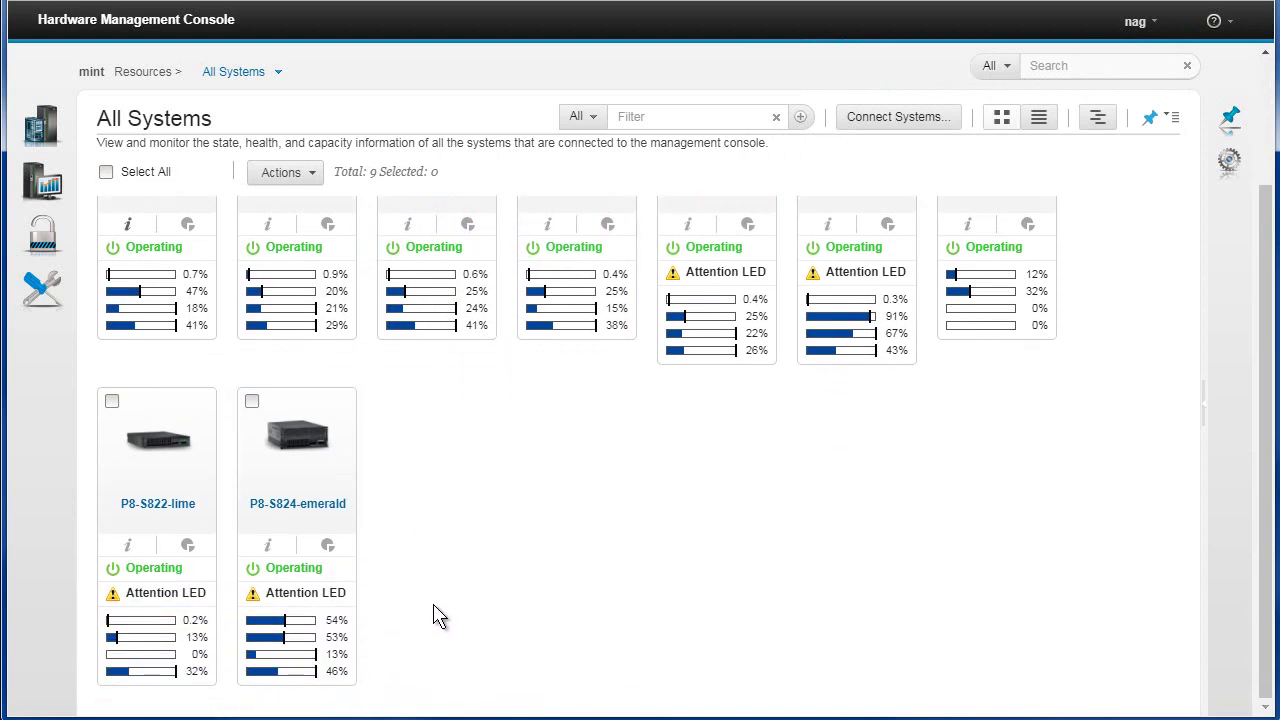
{"action": "left_click", "coordinate": [329, 549]}
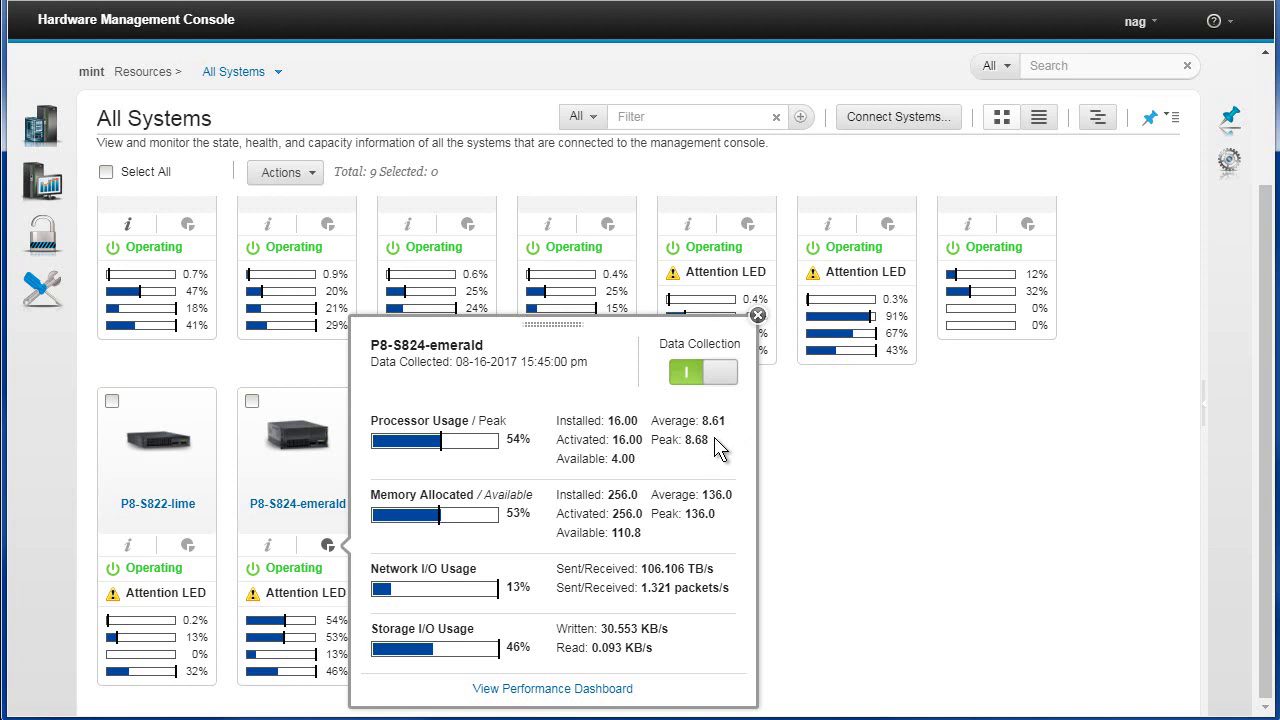
{"action": "double_click", "coordinate": [620, 462]}
{"action": "left_click_drag", "start_coordinate": [552, 323], "coordinate": [955, 318]}
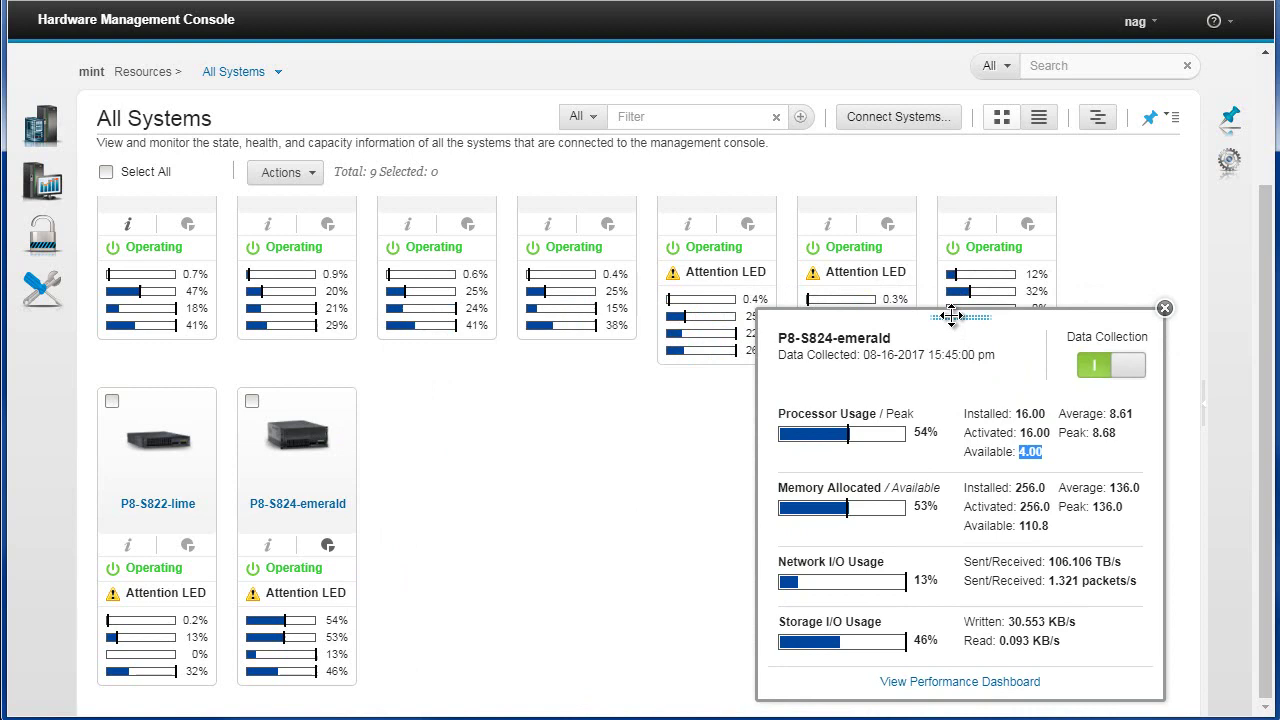
{"action": "left_click", "coordinate": [1029, 226]}
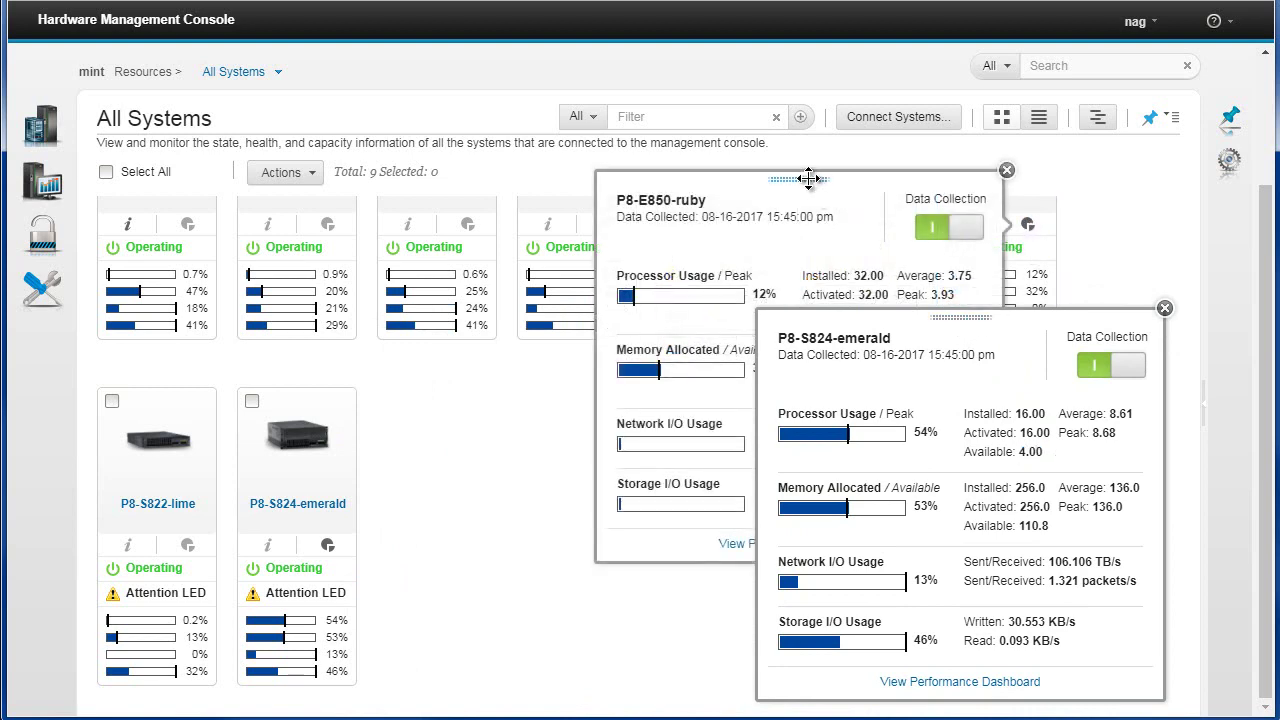
{"action": "left_click_drag", "start_coordinate": [805, 181], "coordinate": [541, 318]}
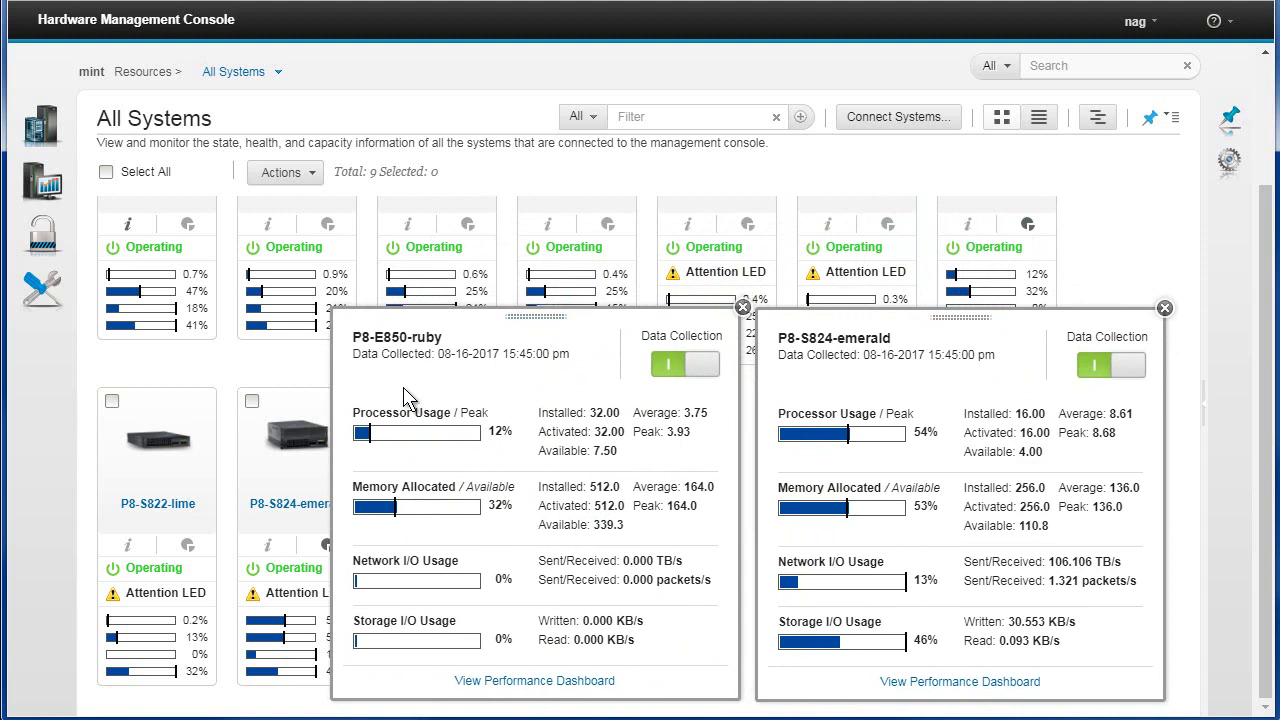
{"action": "double_click", "coordinate": [603, 451]}
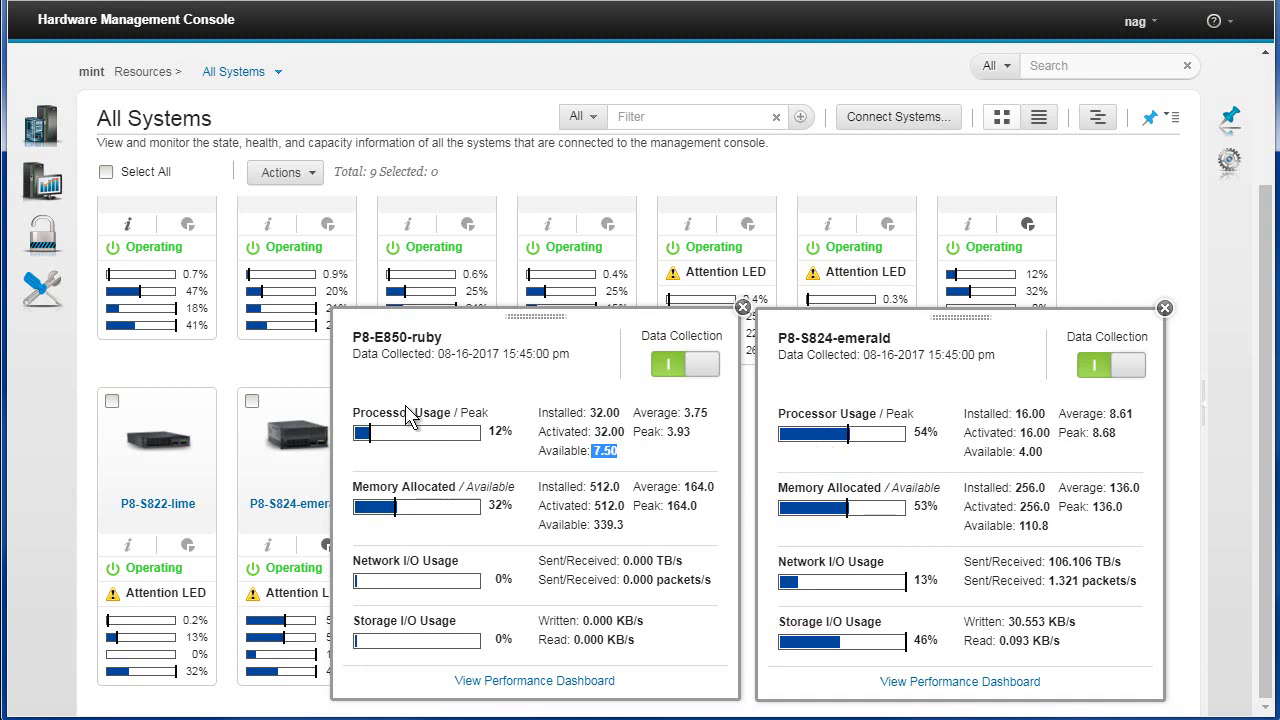
{"action": "left_click", "coordinate": [743, 307]}
Select P8-S824-emerald and P8-S822-lime and view their available actions.
{"action": "left_click", "coordinate": [1165, 310]}
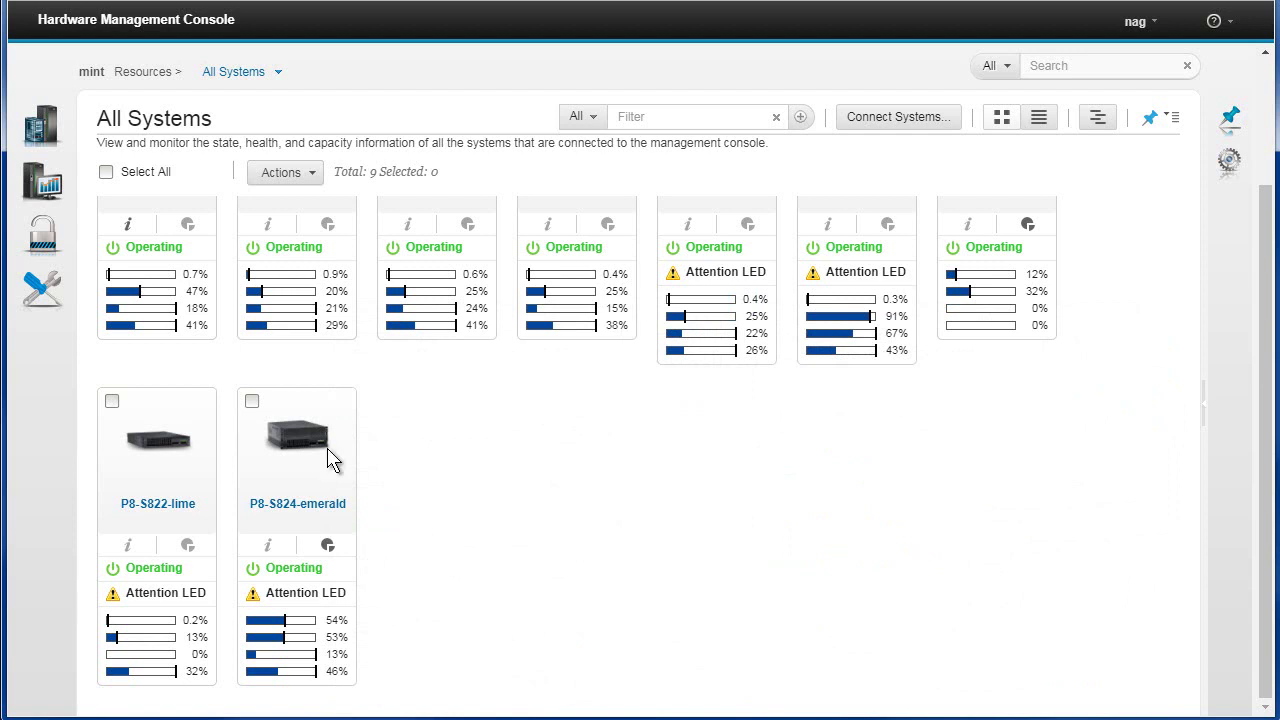
{"action": "left_click", "coordinate": [252, 402]}
{"action": "left_click", "coordinate": [112, 402]}
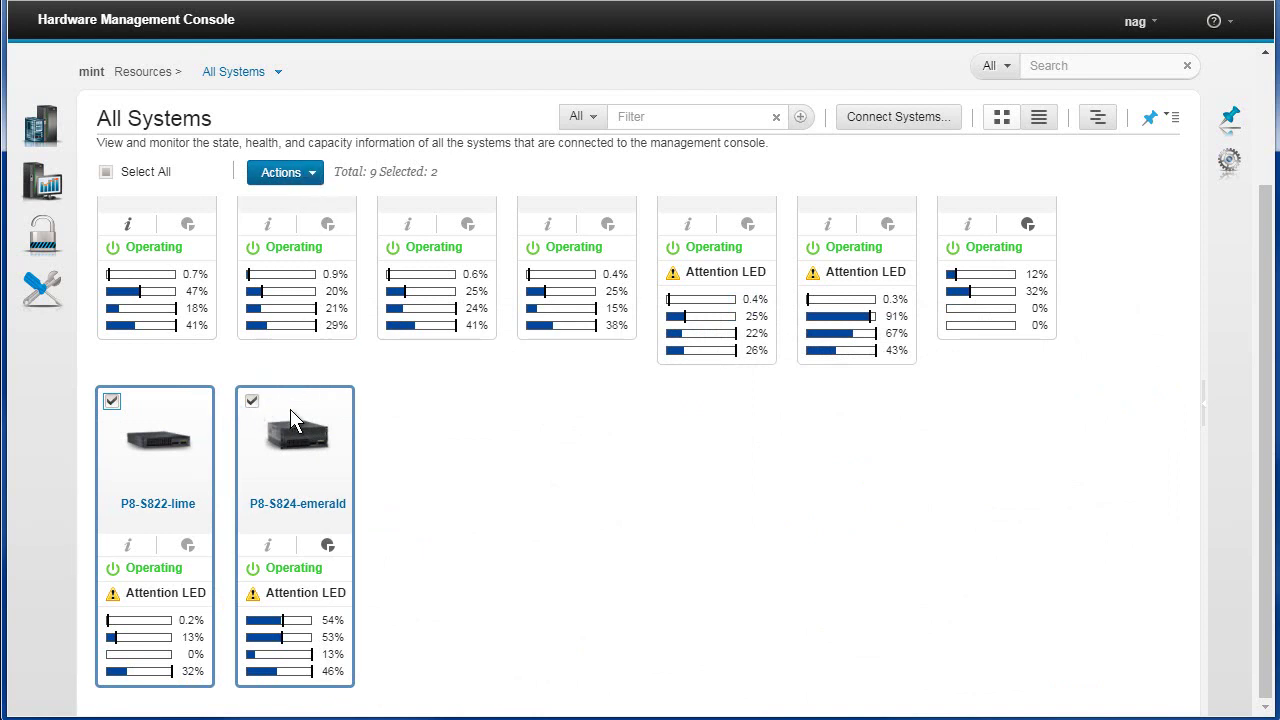
{"action": "left_click", "coordinate": [309, 176]}
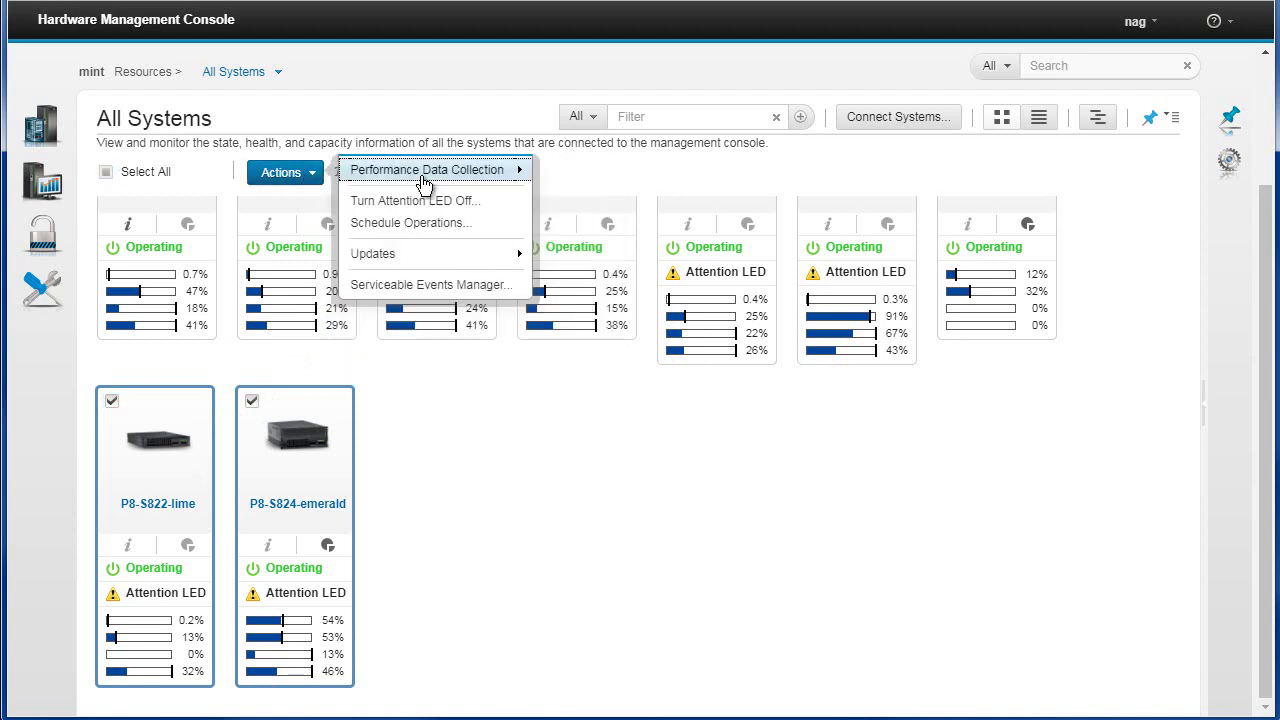
Deselect P8-S822-lime, then select all nine systems and clear the selection again.
{"action": "left_click", "coordinate": [144, 418]}
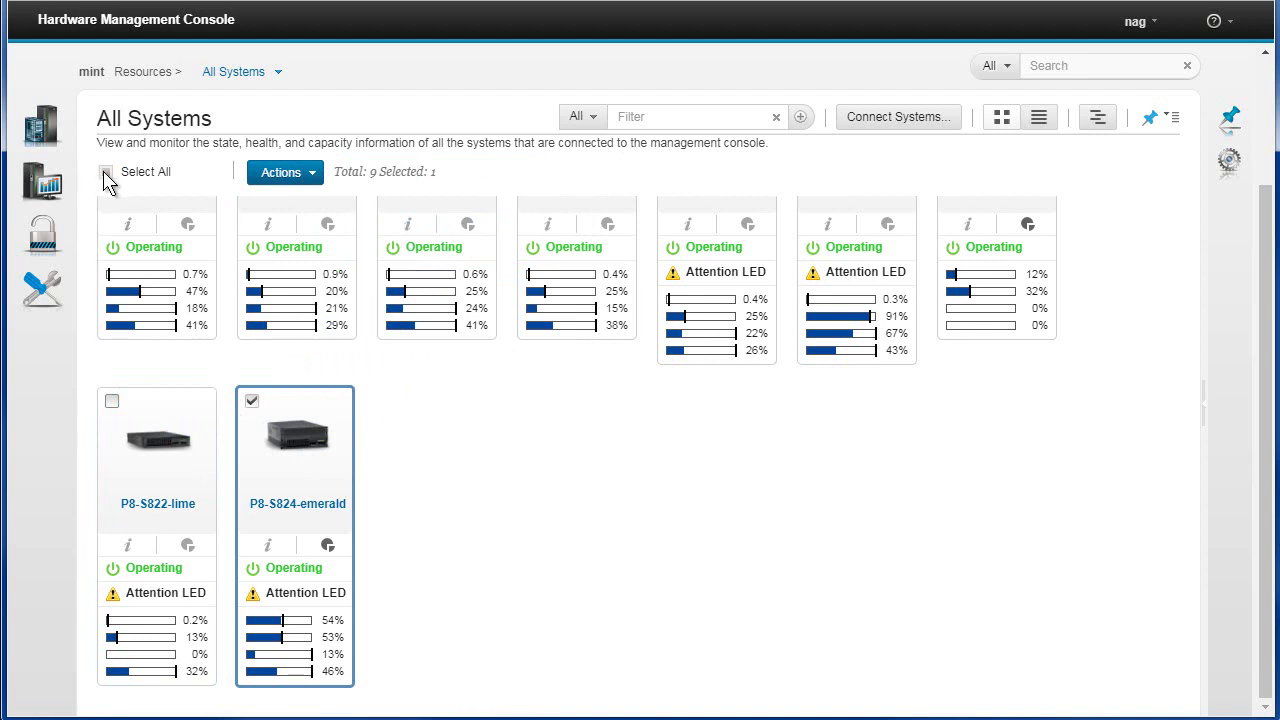
{"action": "scroll", "coordinate": [505, 516], "scroll_direction": "up", "scroll_amount": 3}
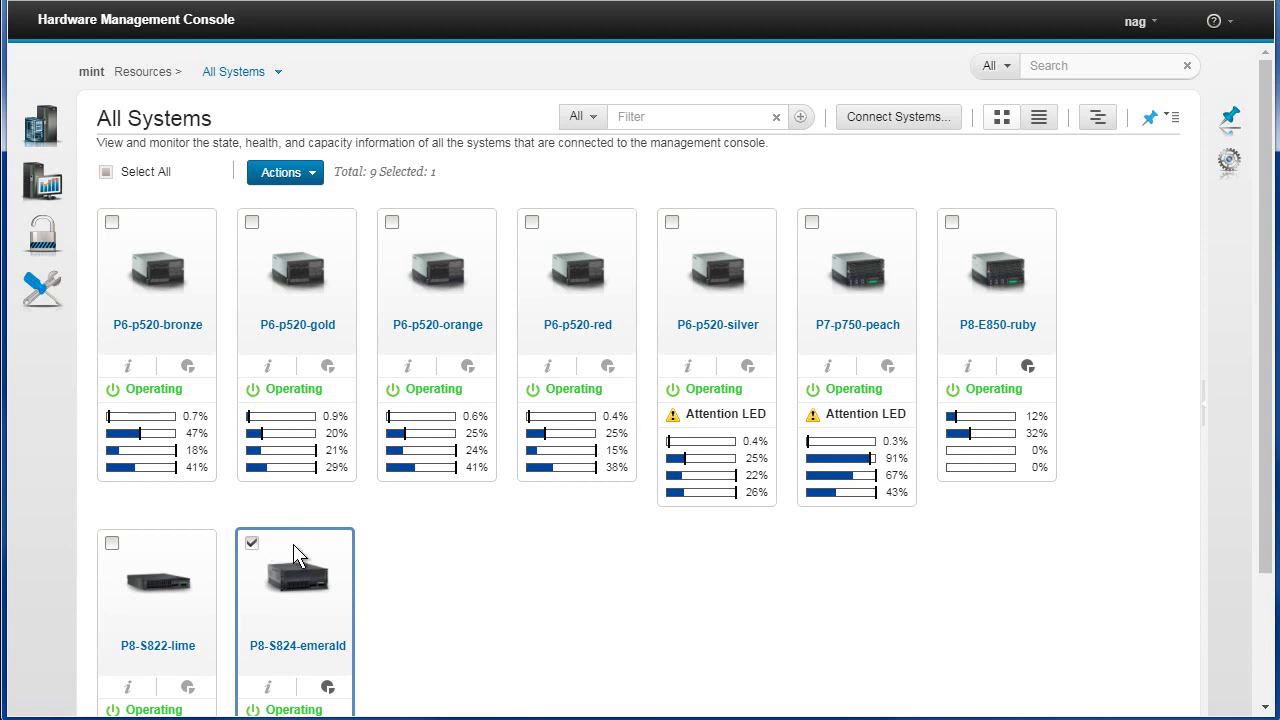
{"action": "left_click", "coordinate": [106, 173]}
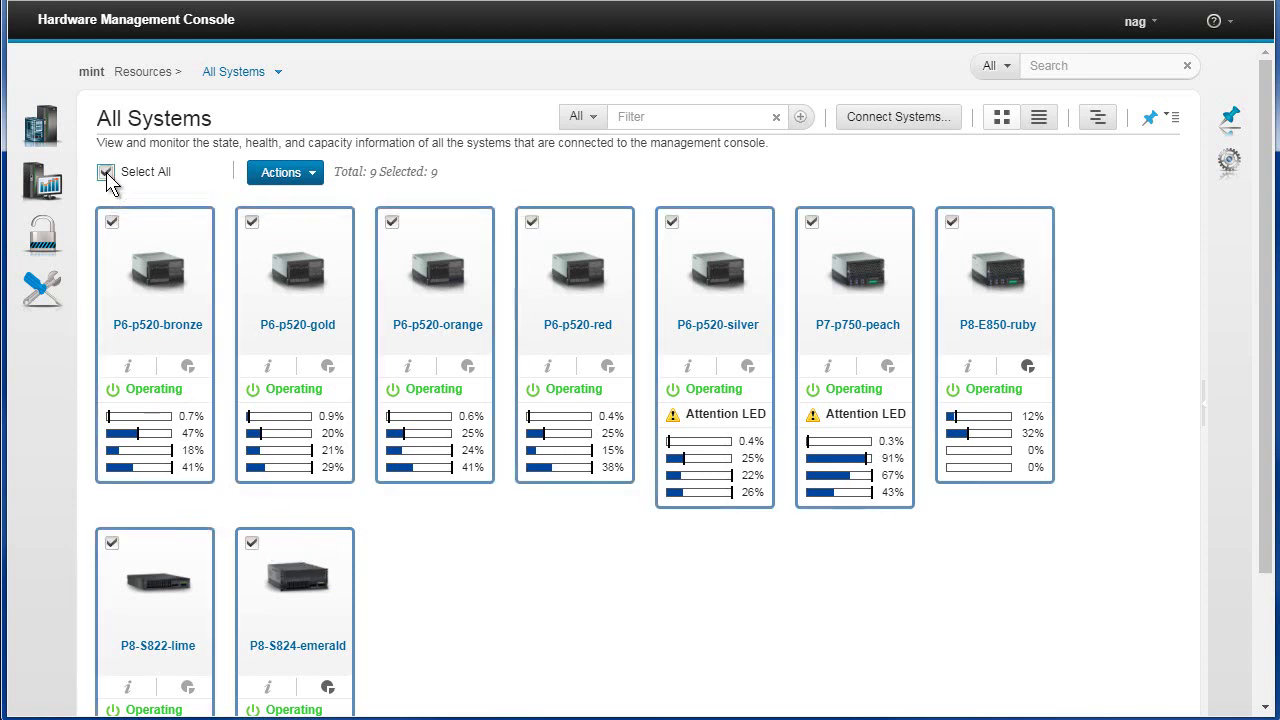
{"action": "left_click", "coordinate": [106, 173]}
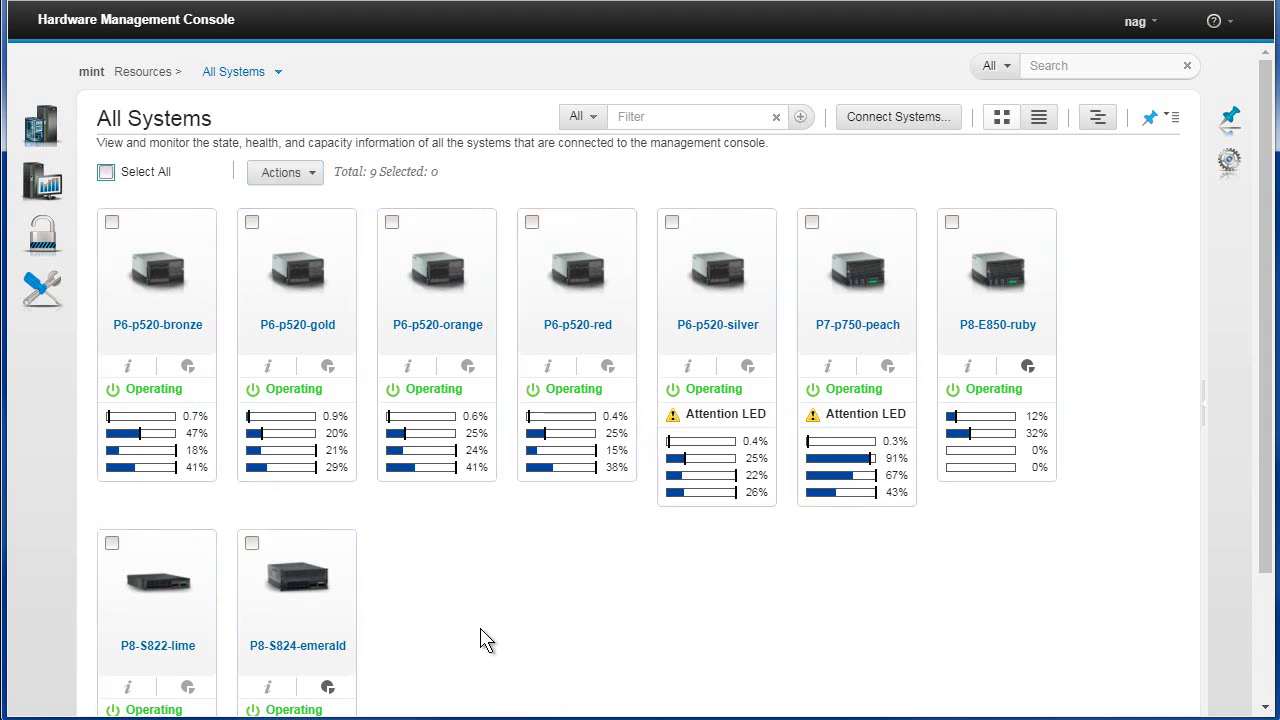
Select P8-S824-emerald and browse its Actions menu and full View All Actions list without choosing.
{"action": "left_click", "coordinate": [252, 543]}
{"action": "left_click", "coordinate": [313, 176]}
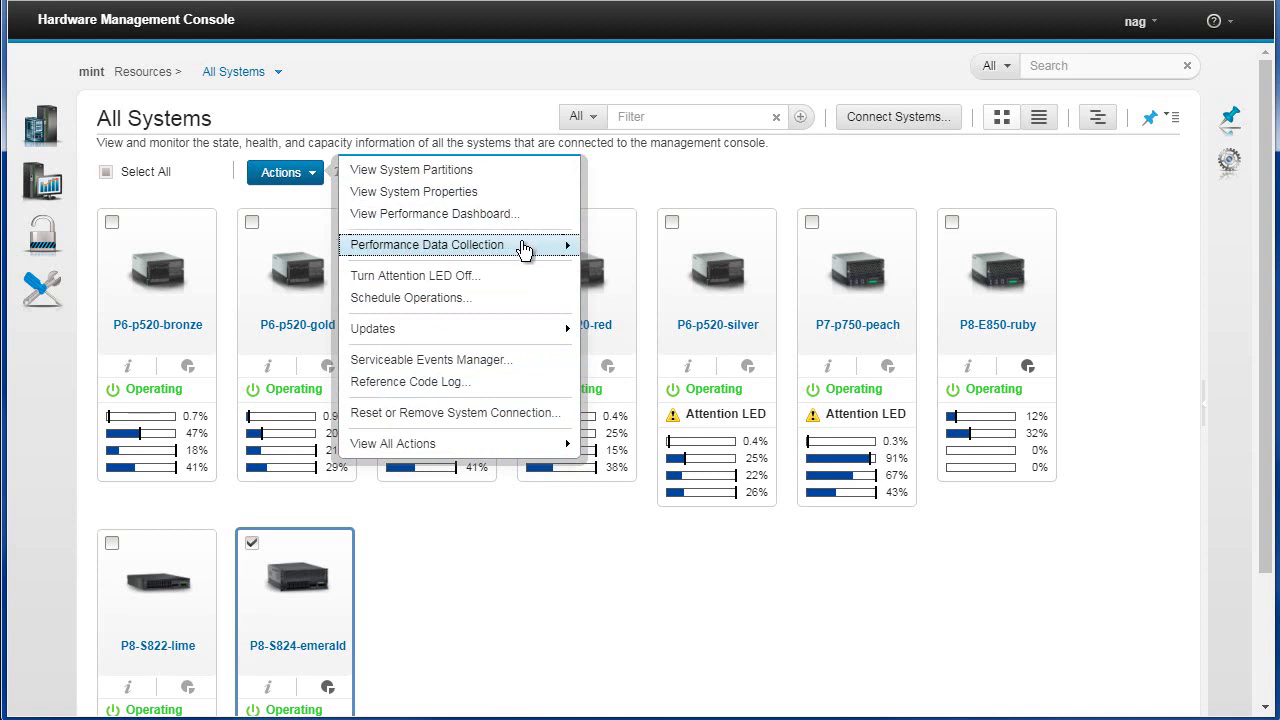
{"action": "mouse_move", "coordinate": [524, 249]}
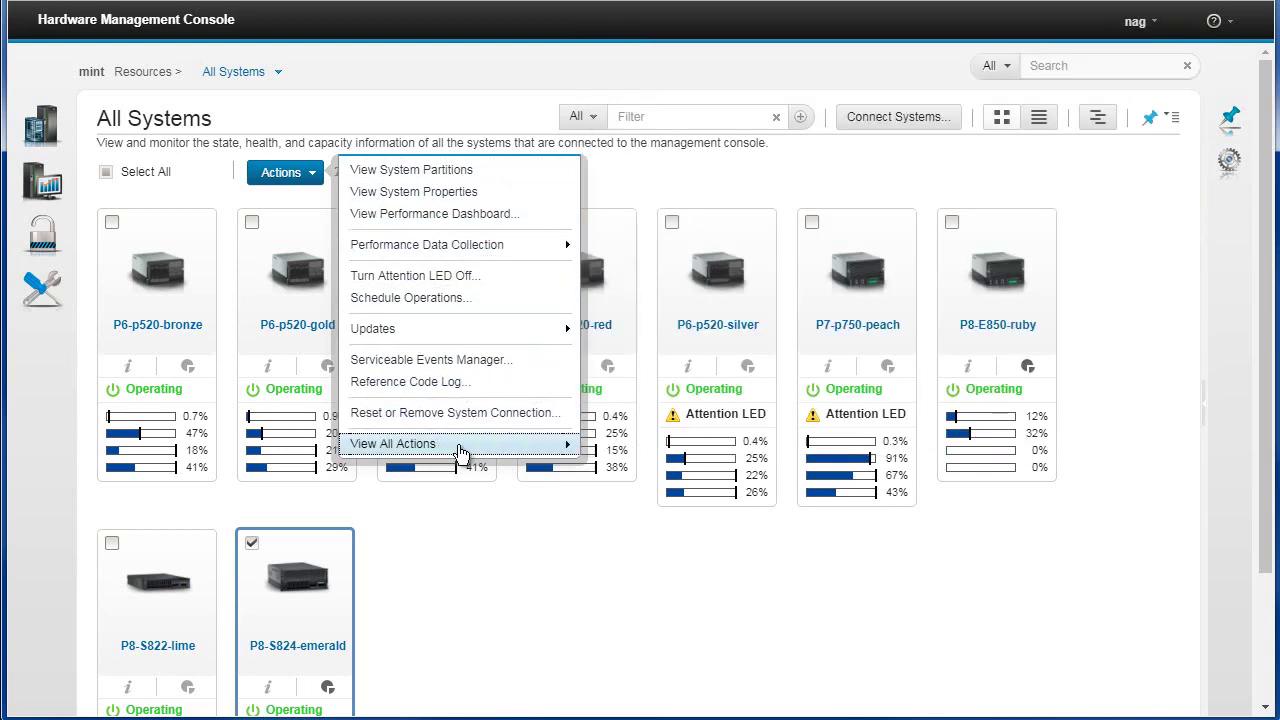
{"action": "mouse_move", "coordinate": [535, 455]}
{"action": "left_click", "coordinate": [540, 444]}
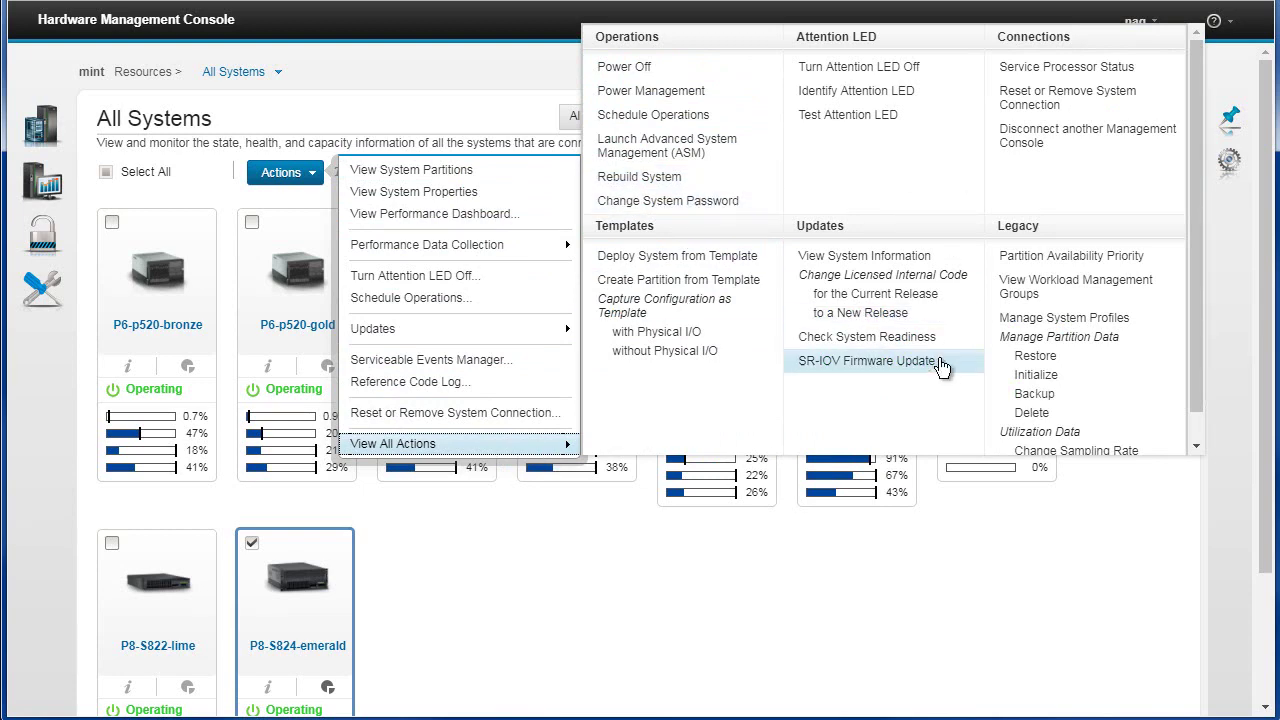
{"action": "left_click", "coordinate": [585, 545]}
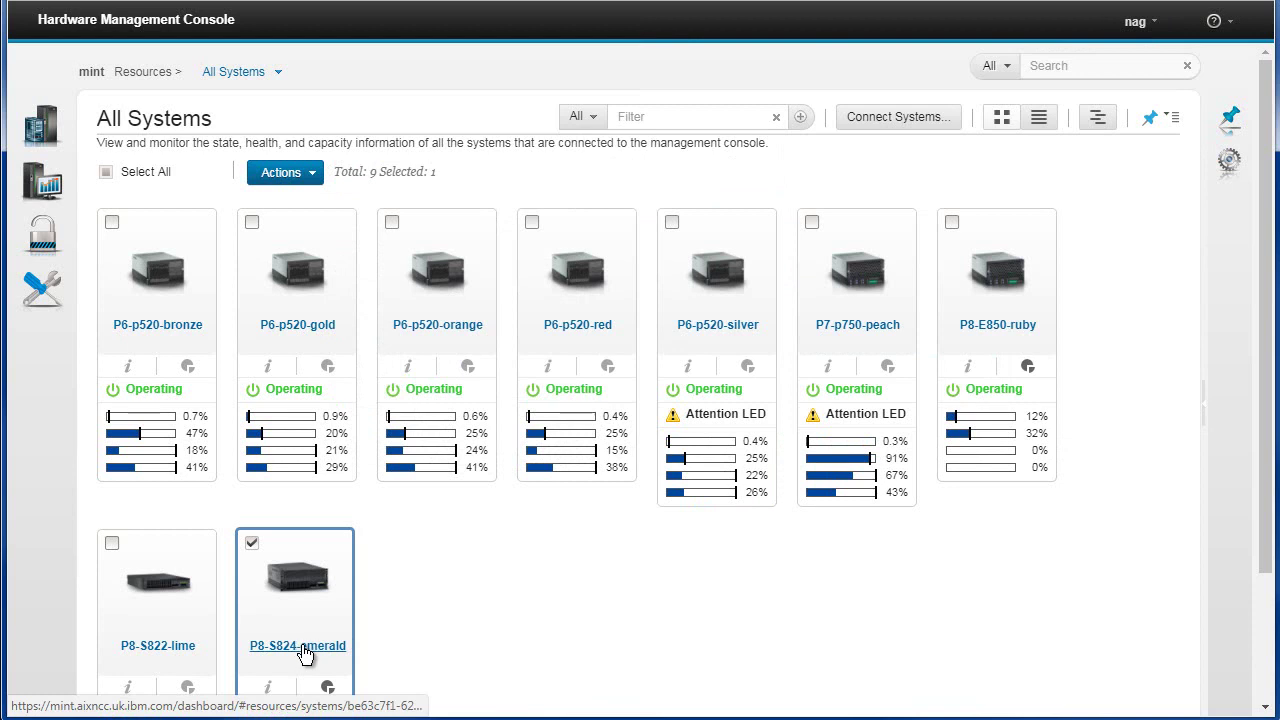
{"action": "left_click", "coordinate": [314, 173]}
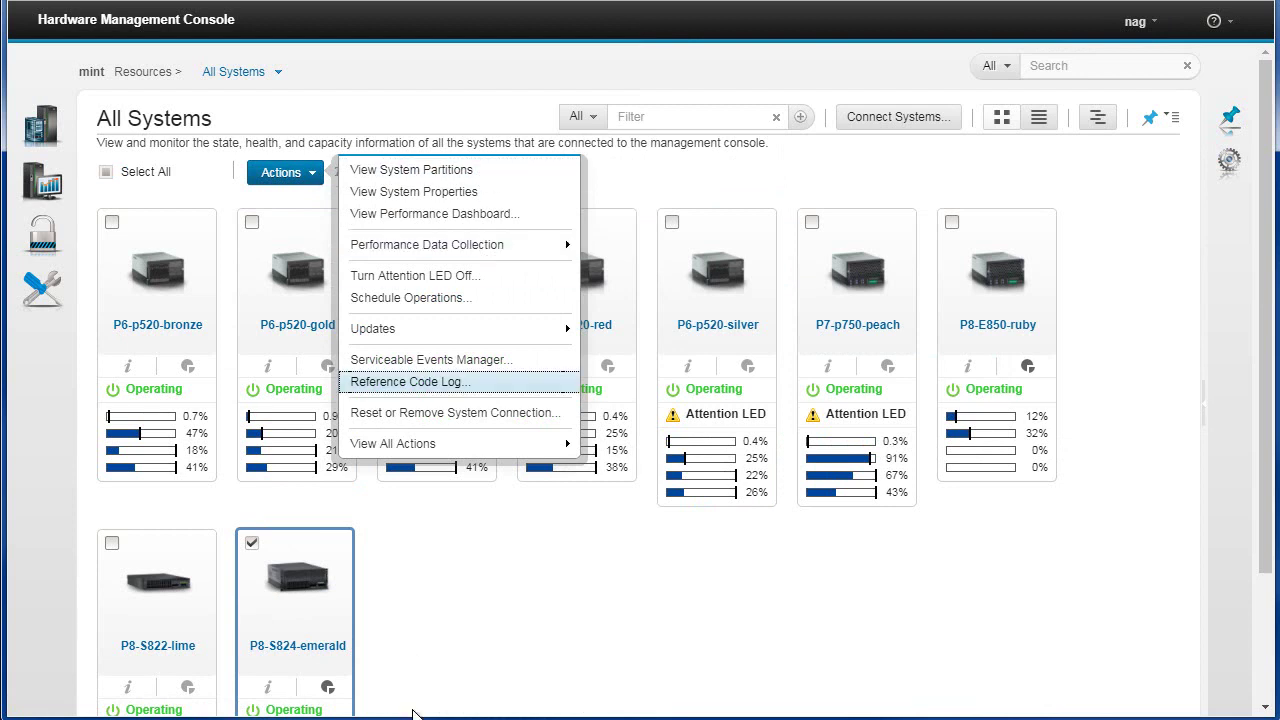
{"action": "left_click", "coordinate": [432, 668]}
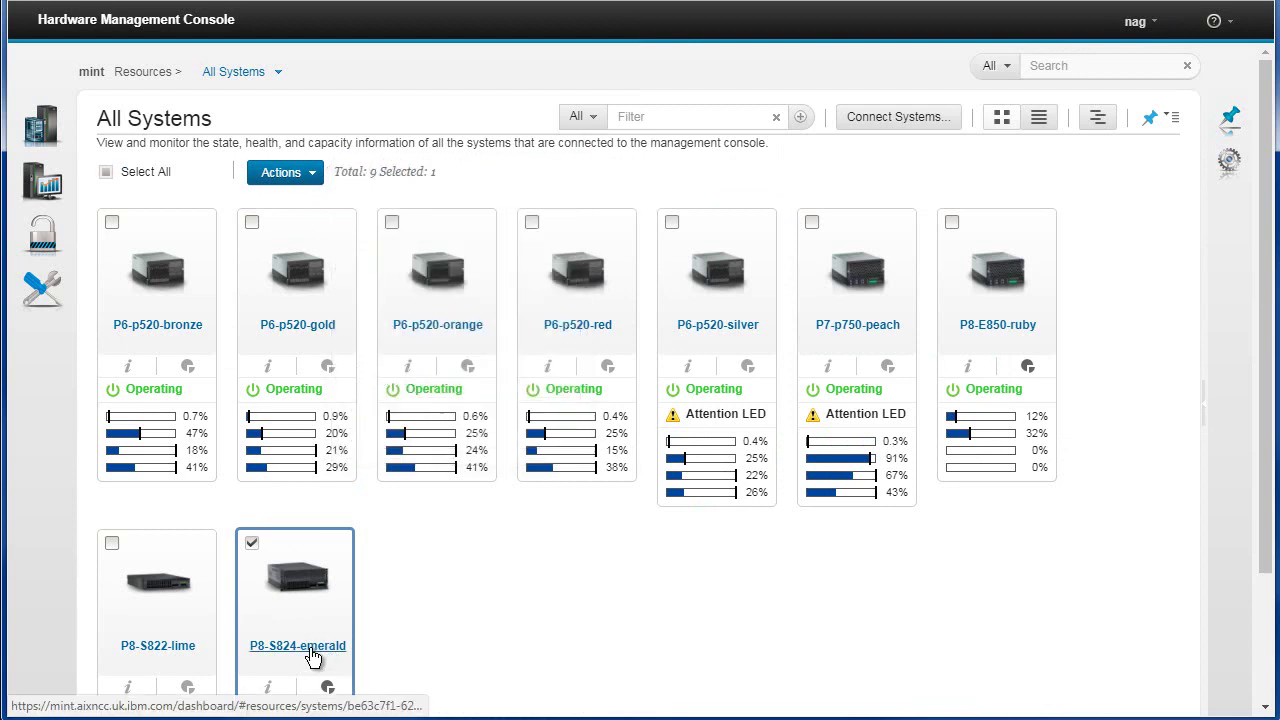
Open P8-S824-emerald's Partitions page and glance at its system task list.
{"action": "left_click", "coordinate": [308, 648]}
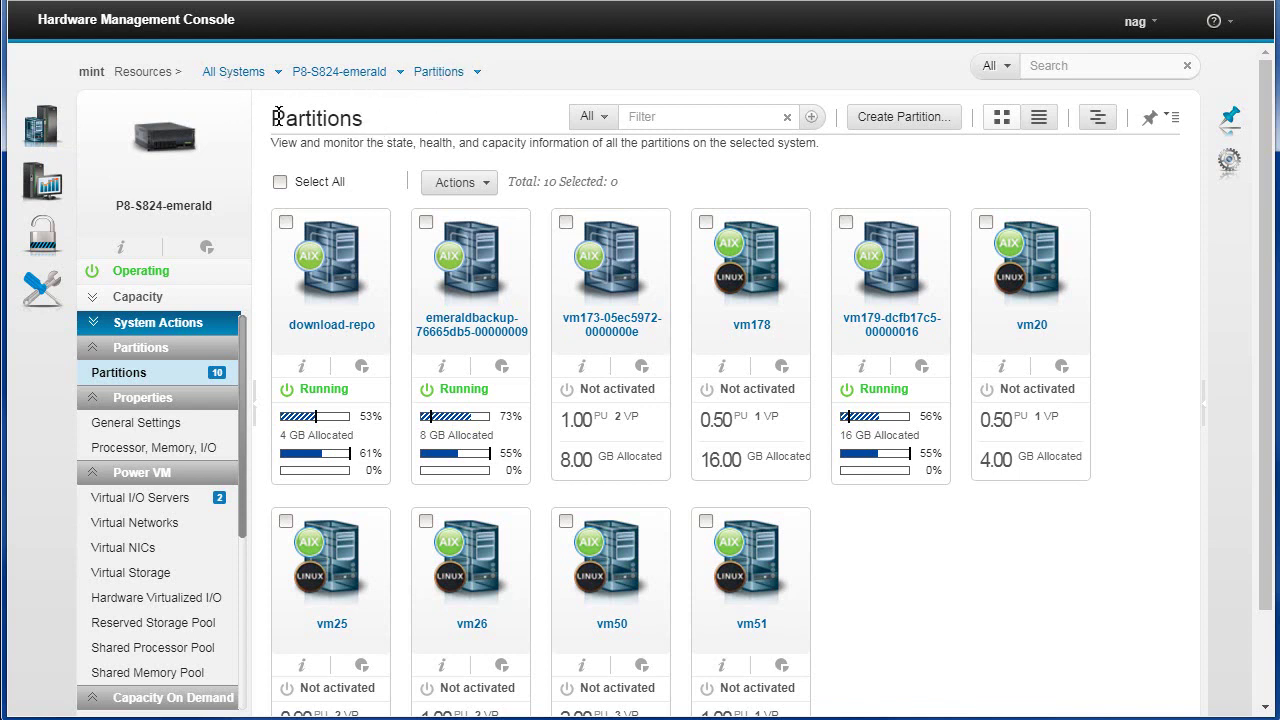
{"action": "left_click_drag", "start_coordinate": [278, 116], "coordinate": [391, 123]}
{"action": "left_click", "coordinate": [410, 118]}
{"action": "left_click", "coordinate": [478, 73]}
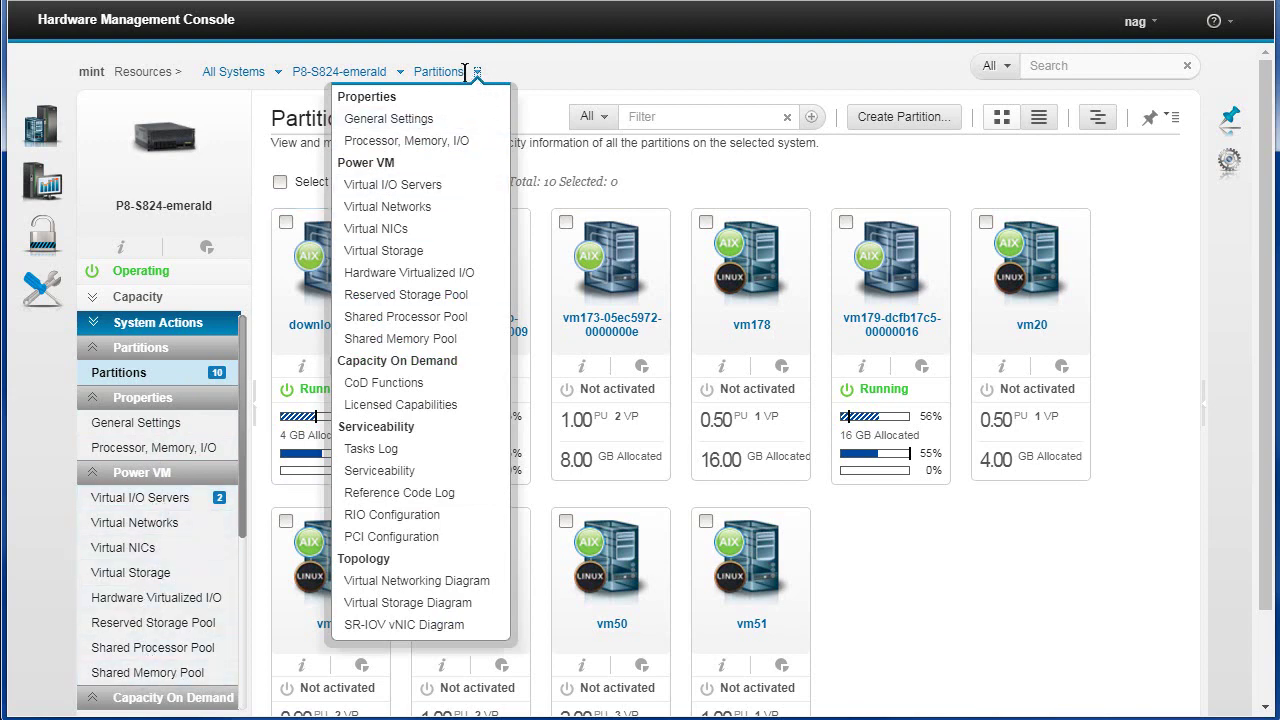
{"action": "left_click", "coordinate": [502, 78]}
{"action": "left_click", "coordinate": [478, 74]}
{"action": "left_click", "coordinate": [550, 58]}
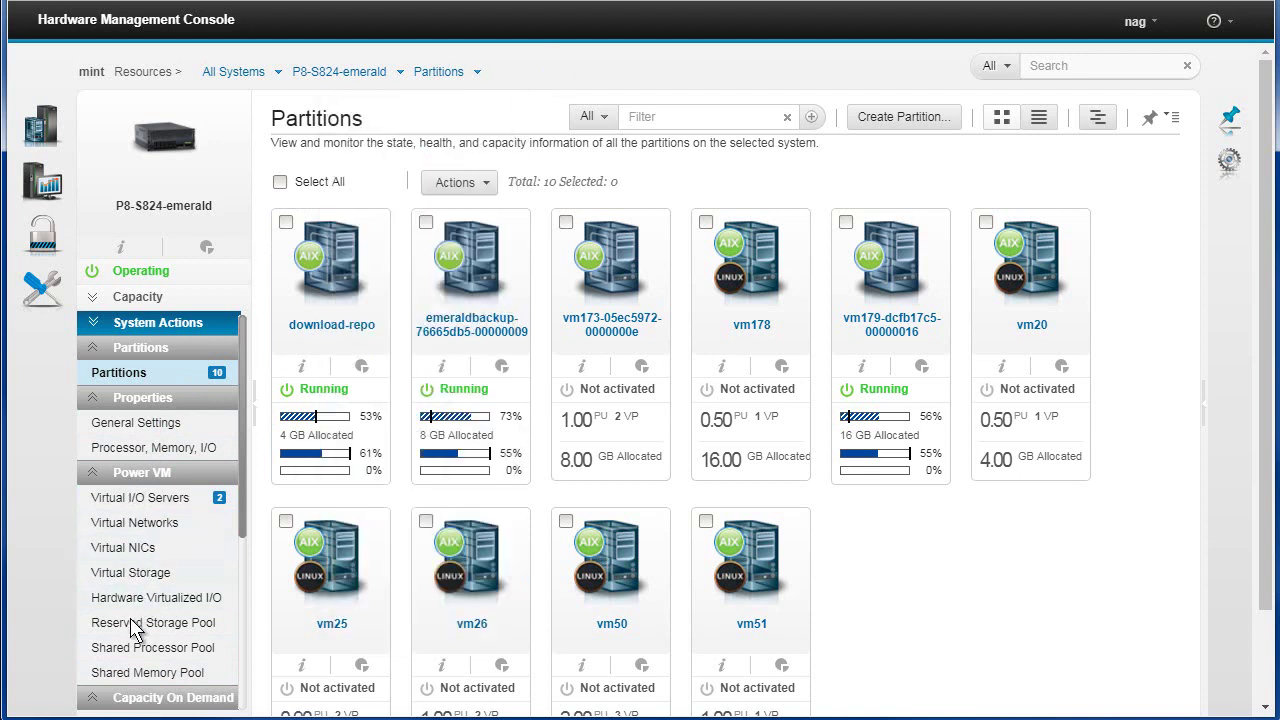
Collapse the Power VM, Capacity On Demand, Serviceability and Topology groups, leaving Properties expanded.
{"action": "left_click", "coordinate": [100, 702]}
{"action": "left_click", "coordinate": [100, 697]}
{"action": "left_click", "coordinate": [100, 480]}
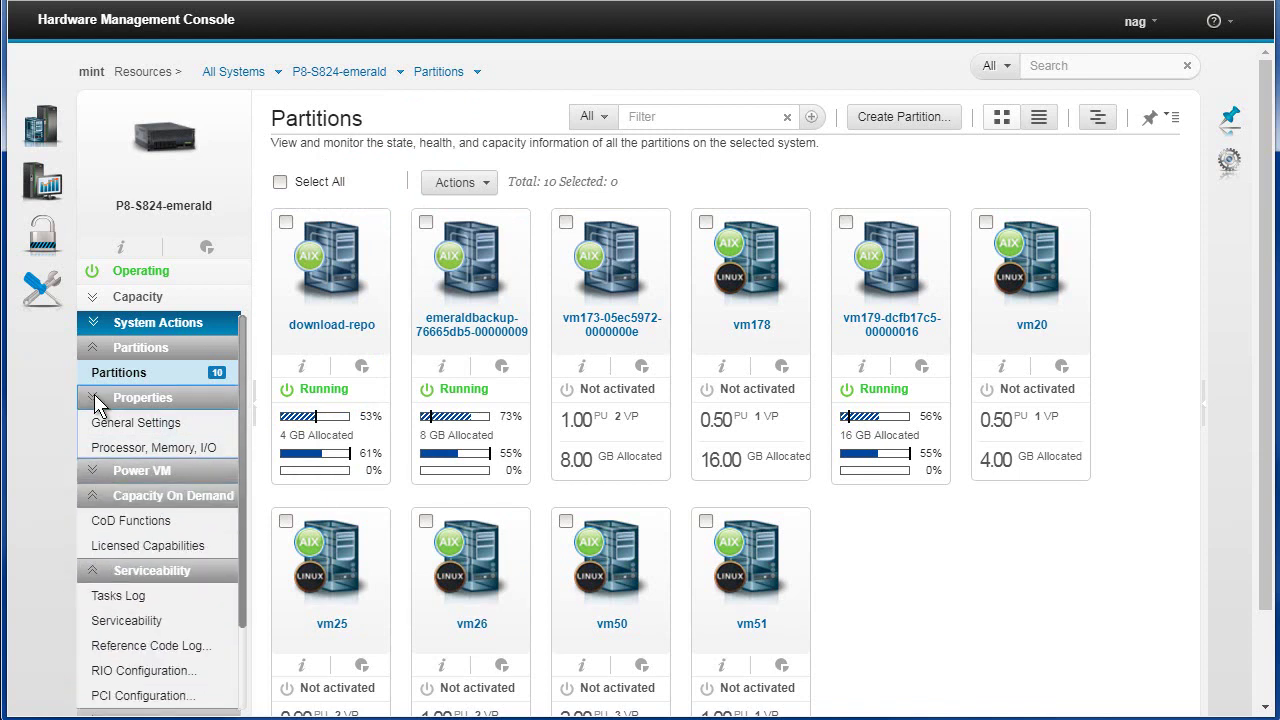
{"action": "left_click", "coordinate": [94, 396]}
{"action": "left_click", "coordinate": [91, 449]}
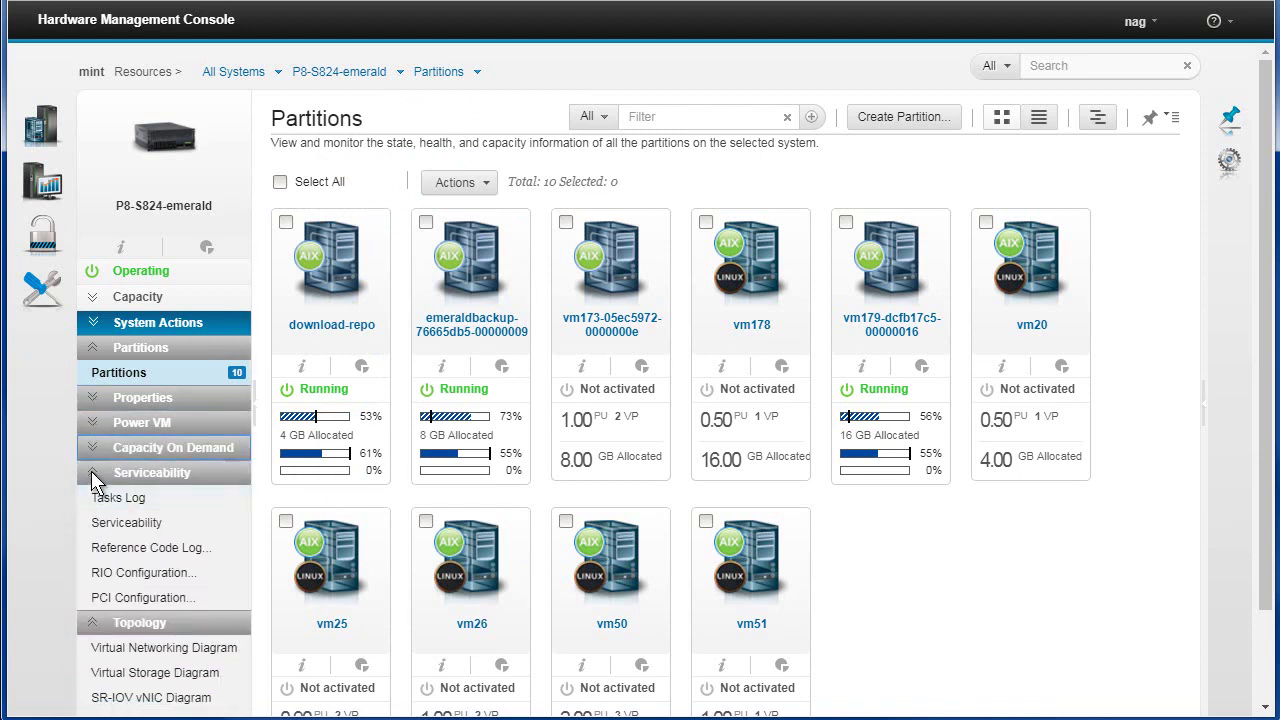
{"action": "left_click", "coordinate": [91, 471]}
{"action": "left_click", "coordinate": [90, 498]}
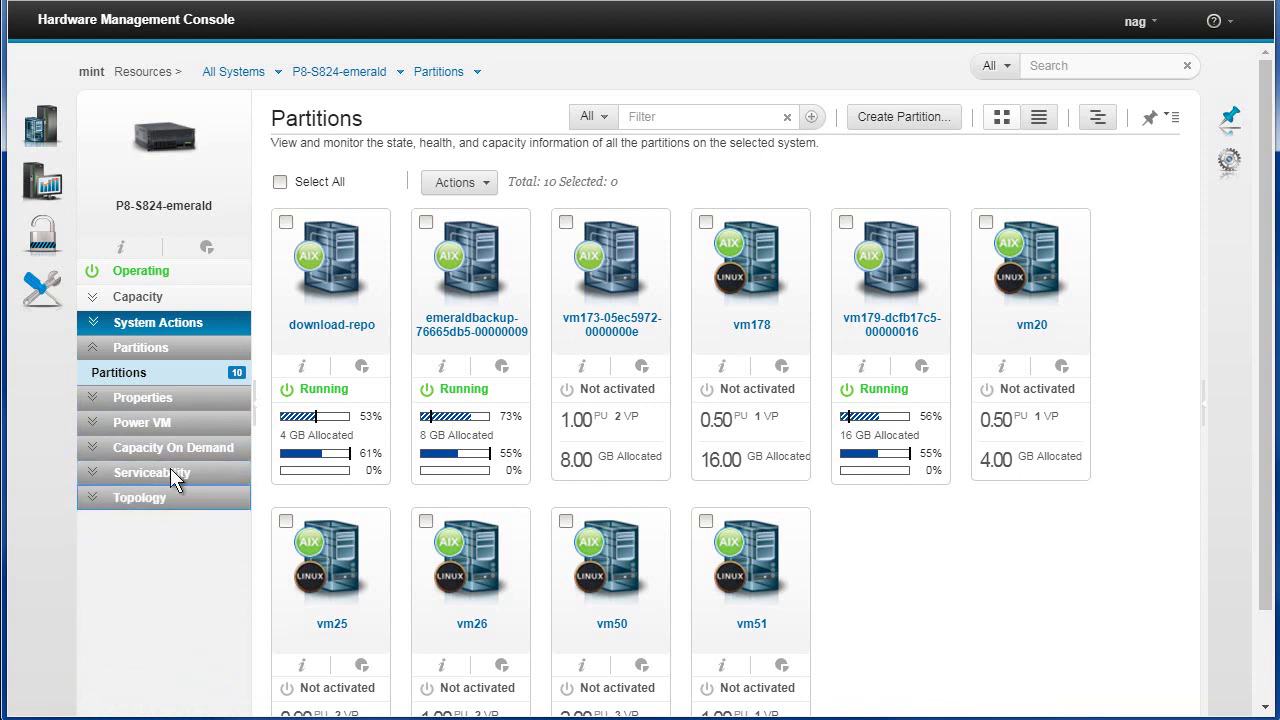
{"action": "left_click", "coordinate": [90, 396]}
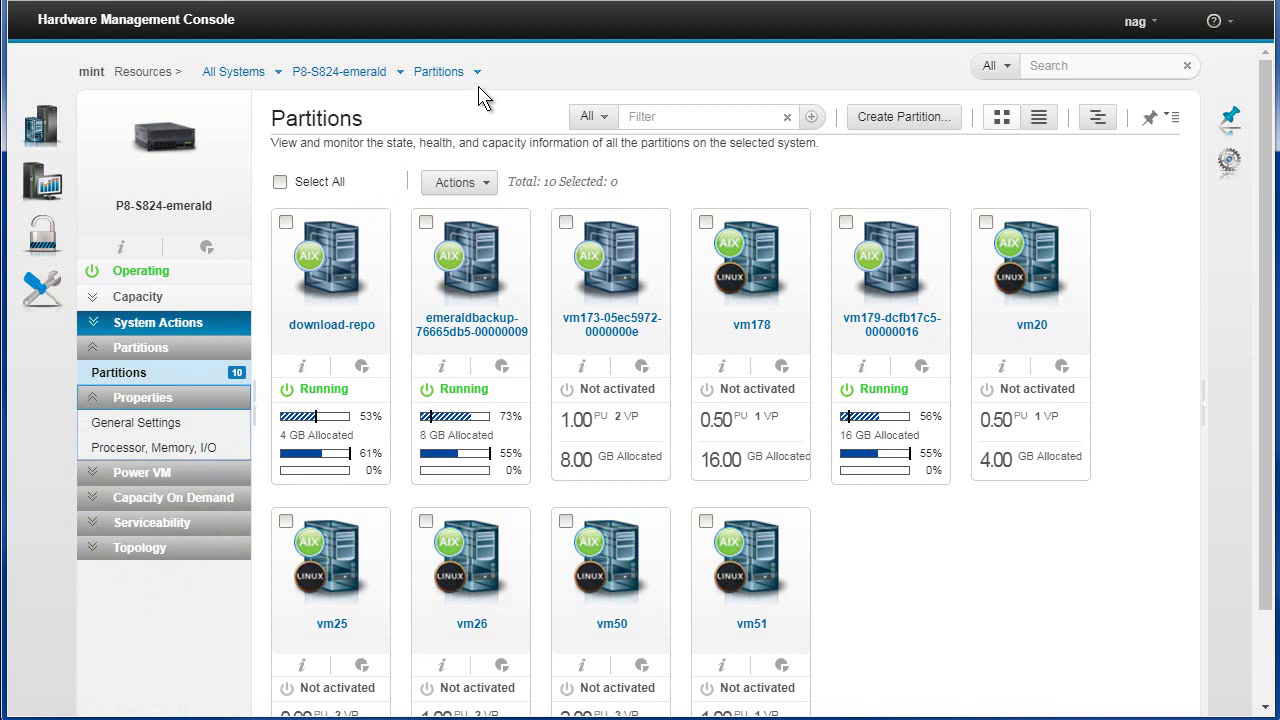
Switch to P8-E850-ruby's 13 partitions and peek at the resource views list.
{"action": "left_click", "coordinate": [400, 73]}
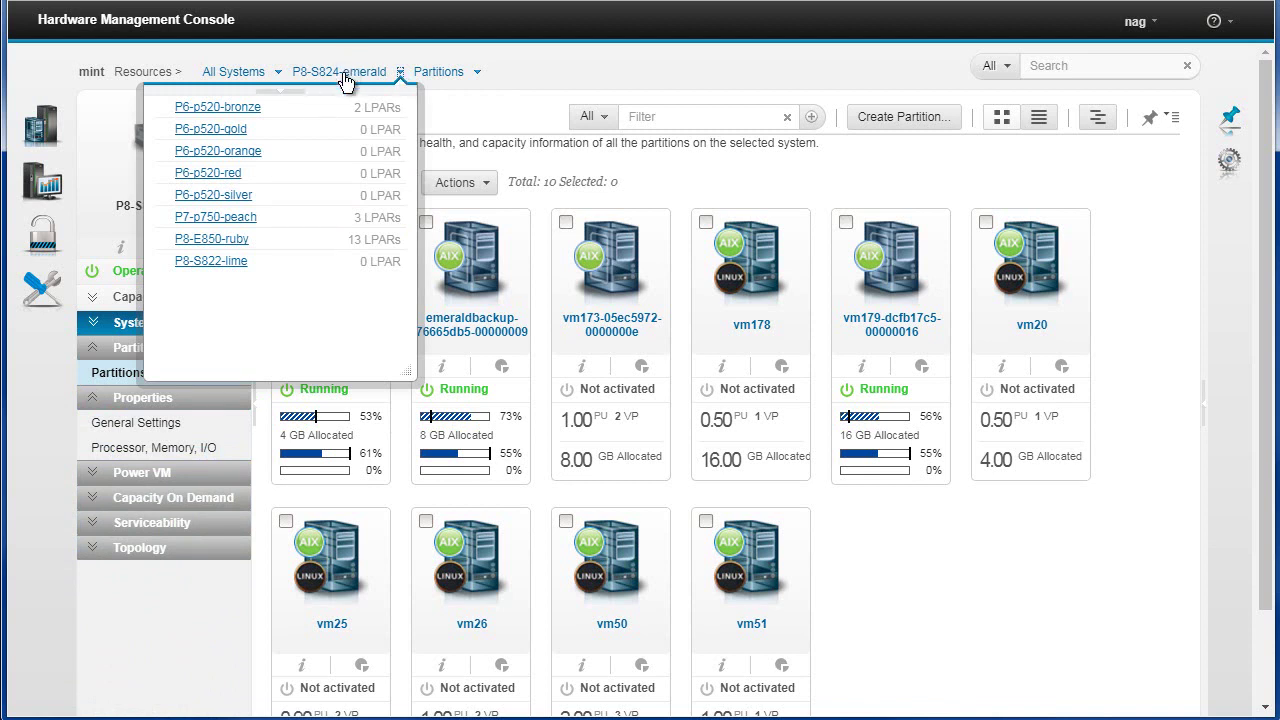
{"action": "left_click", "coordinate": [233, 247]}
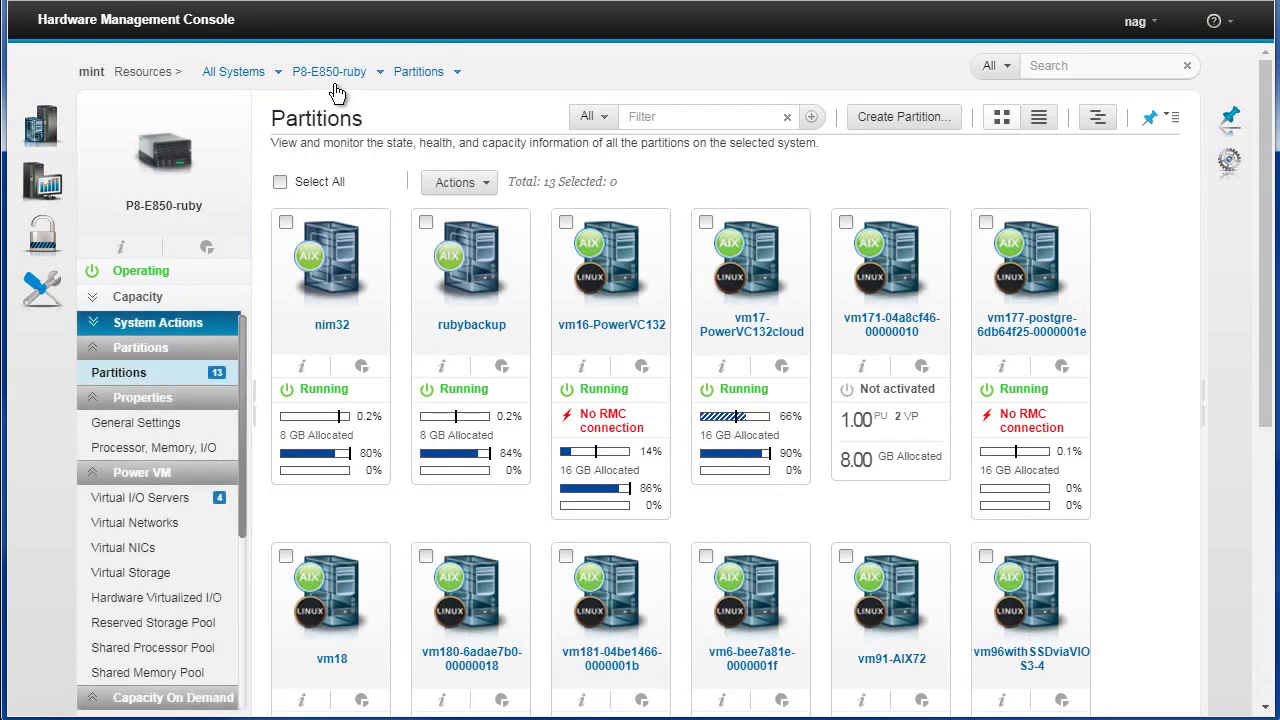
{"action": "left_click", "coordinate": [278, 73]}
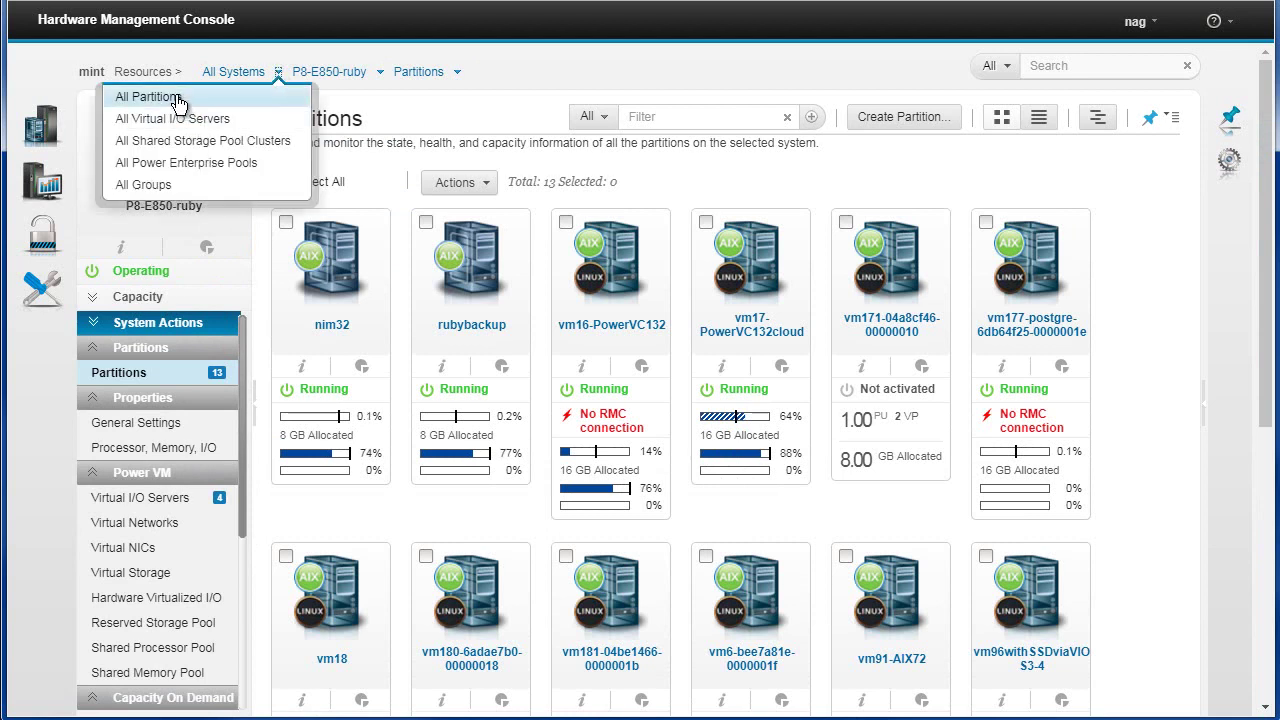
{"action": "left_click", "coordinate": [340, 118]}
Switch back to P8-S824-emerald's 10 partitions via the systems dropdown.
{"action": "mouse_move", "coordinate": [56, 128]}
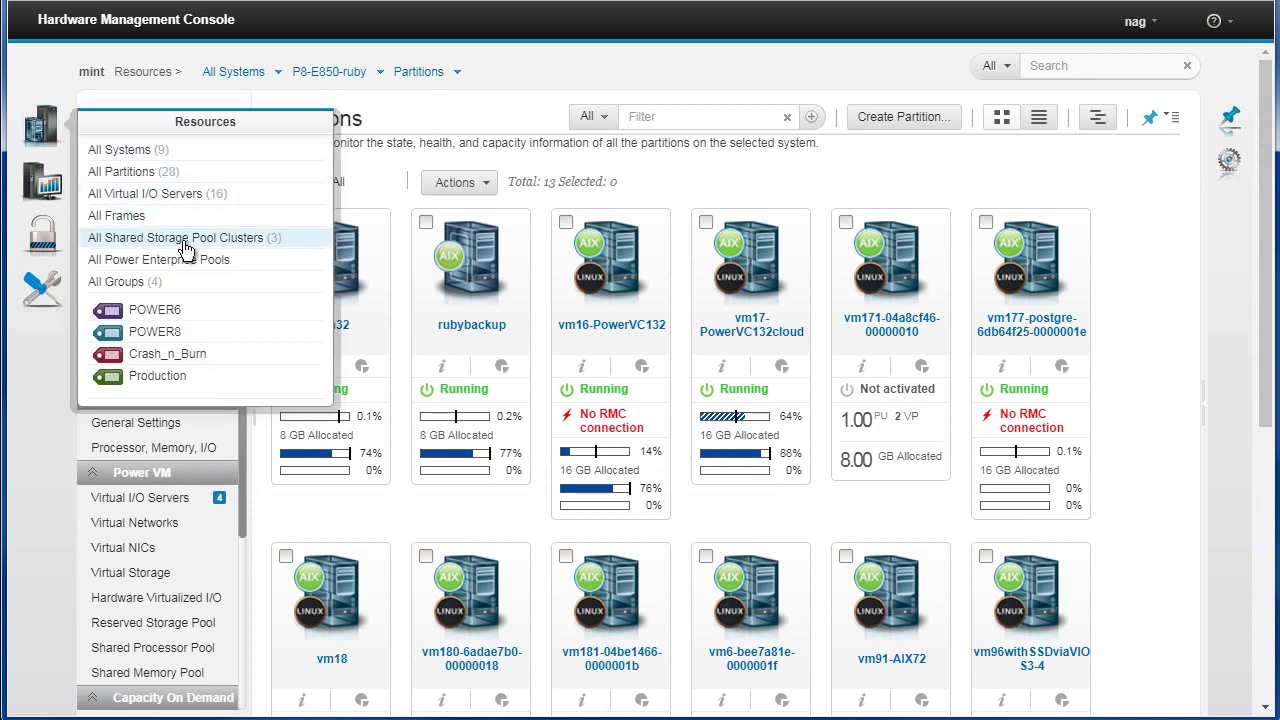
{"action": "left_click", "coordinate": [380, 73]}
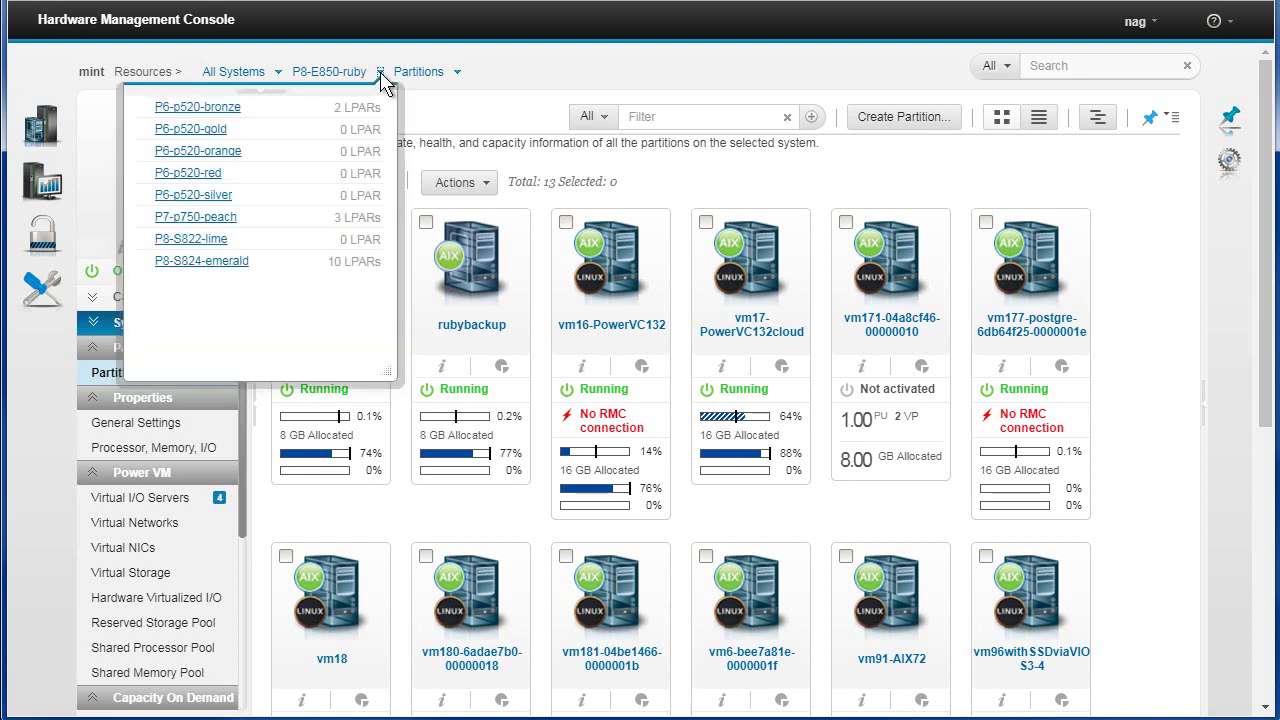
{"action": "left_click", "coordinate": [203, 261]}
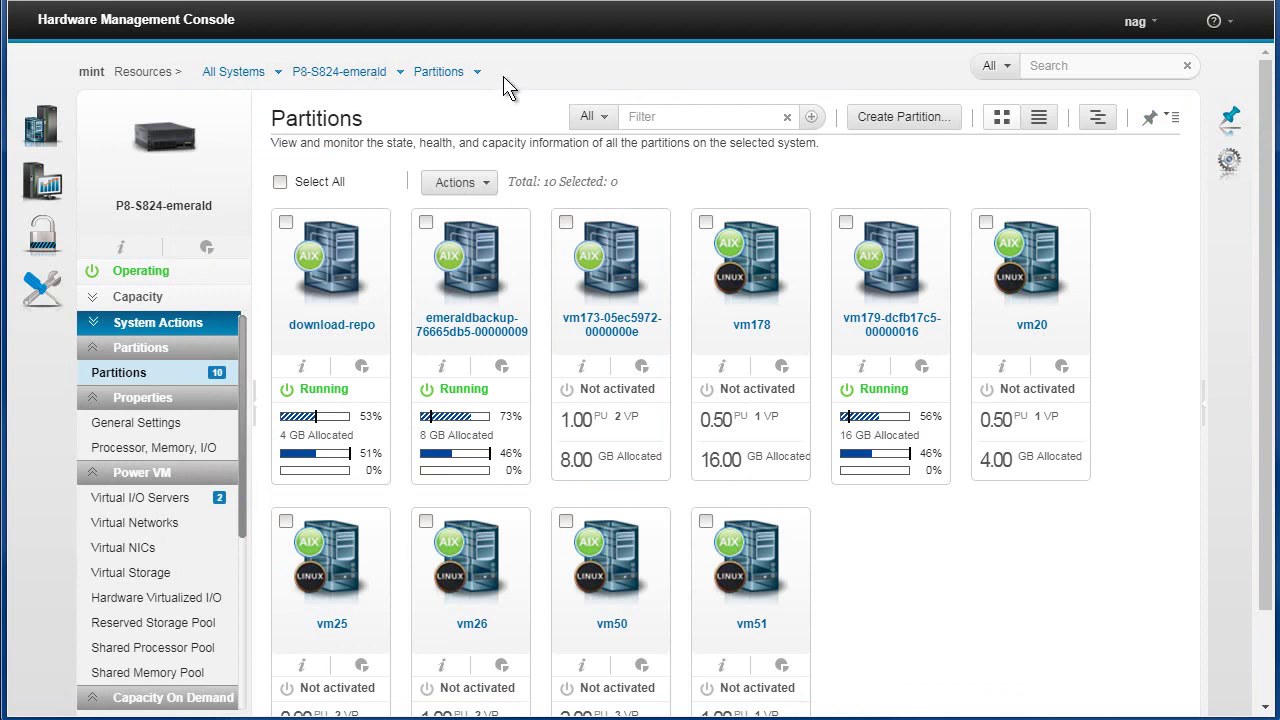
Return to All Systems and select the P8-S824-emerald card.
{"action": "left_click", "coordinate": [236, 75]}
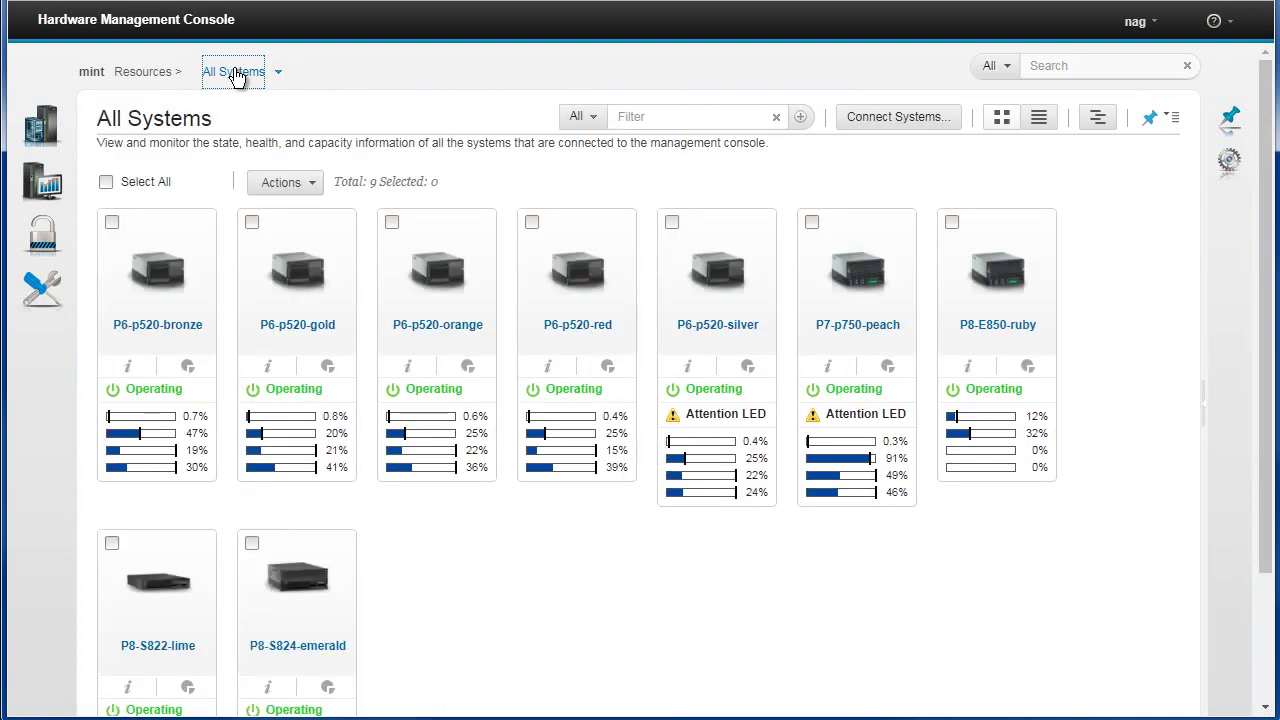
{"action": "left_click", "coordinate": [298, 646]}
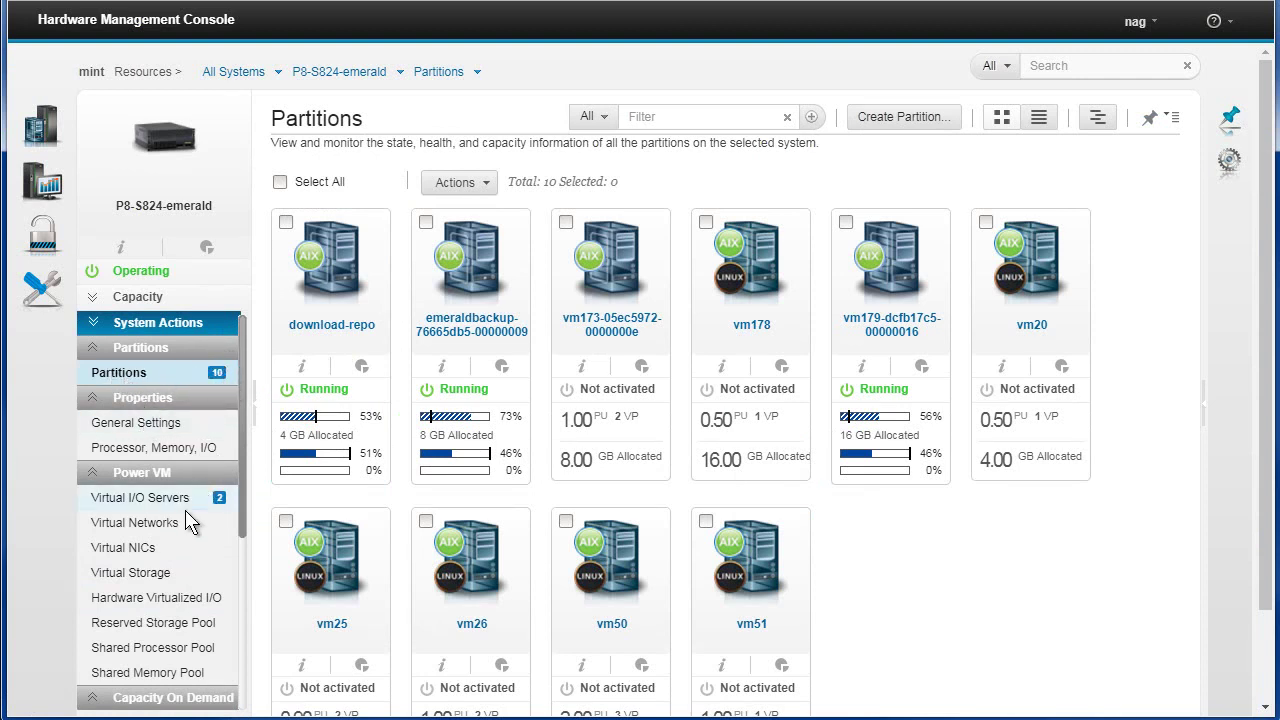
Set emerald's System Location to 'IBM Southbank suite 2' in General Settings and save it.
{"action": "left_click", "coordinate": [185, 425]}
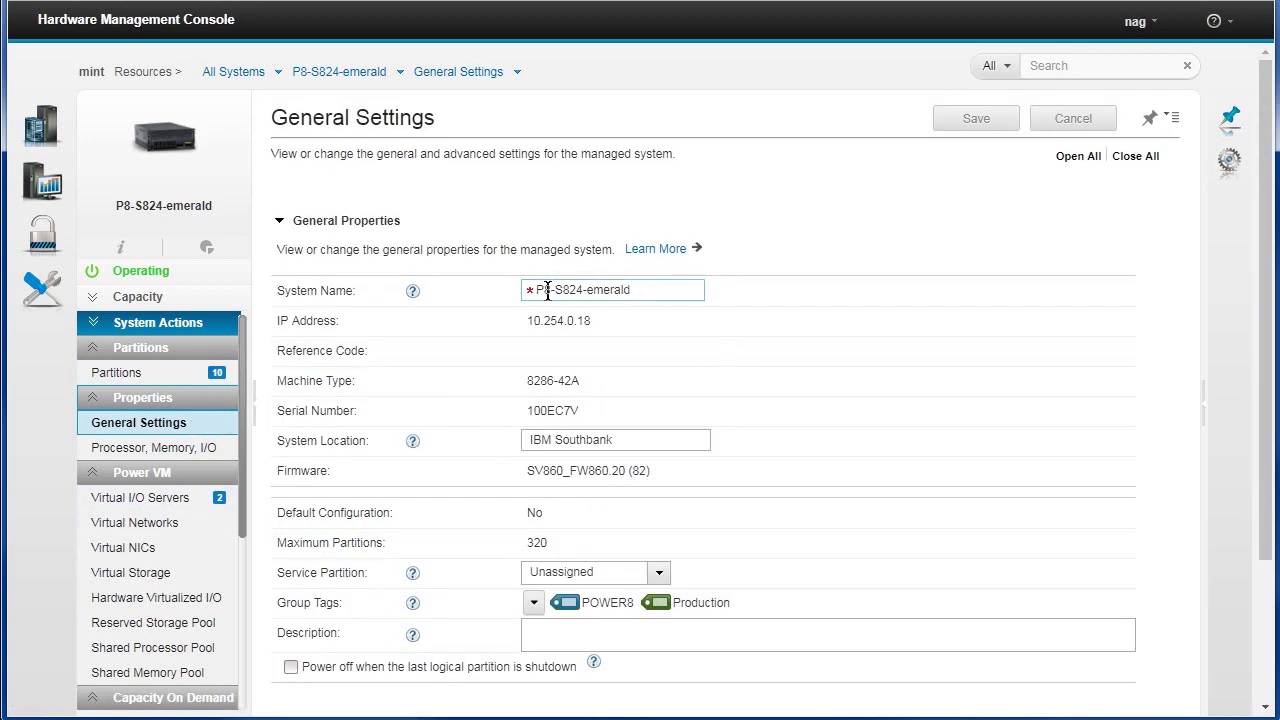
{"action": "left_click", "coordinate": [621, 440]}
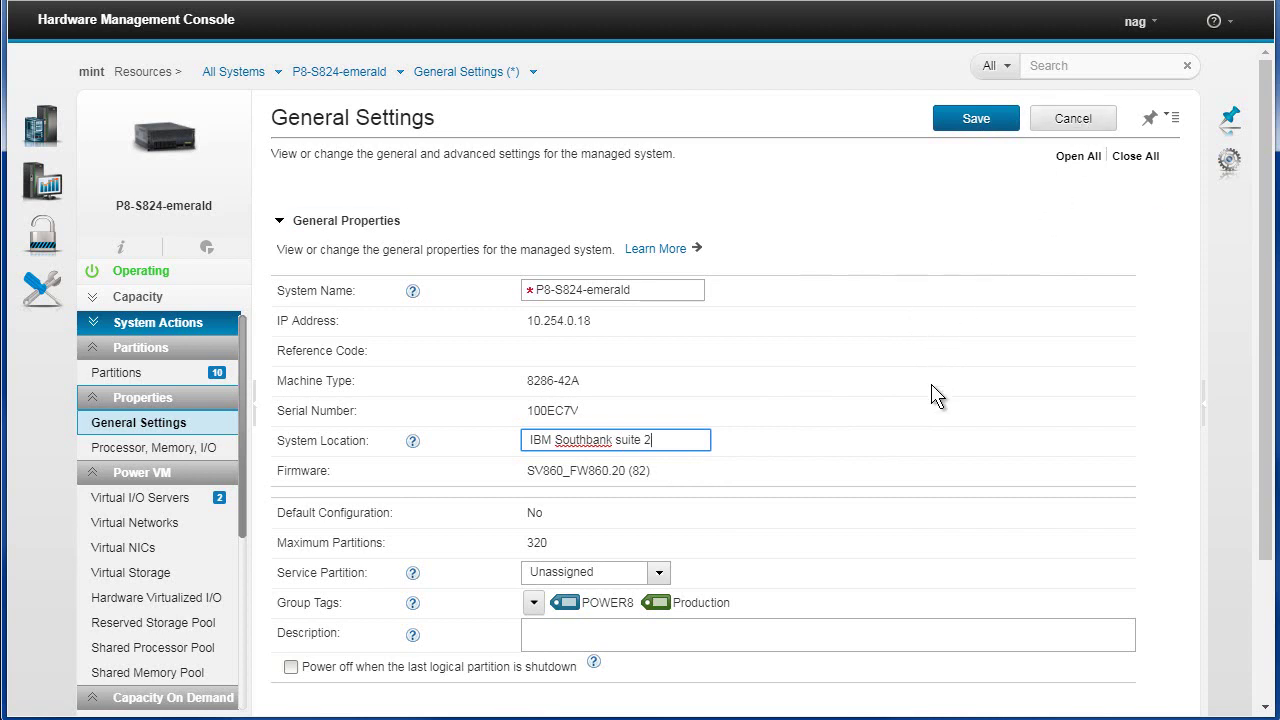
{"action": "left_click", "coordinate": [149, 446]}
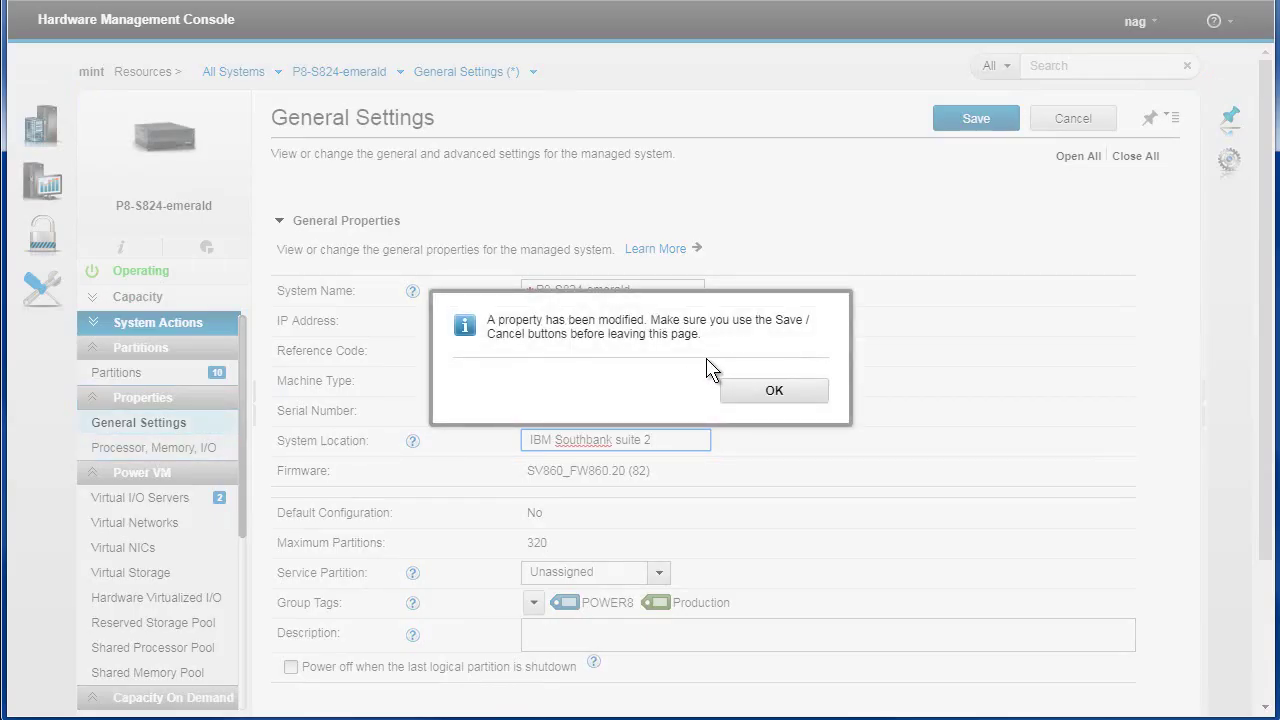
{"action": "left_click", "coordinate": [784, 394]}
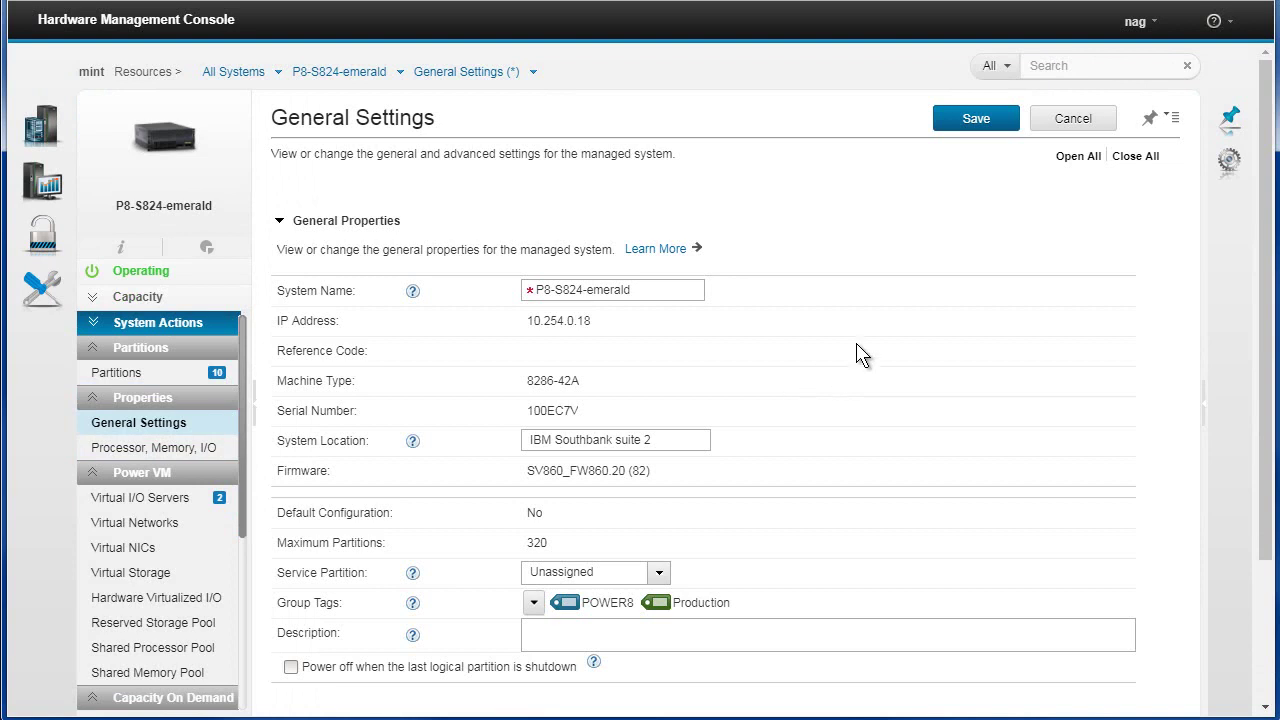
{"action": "left_click", "coordinate": [975, 118]}
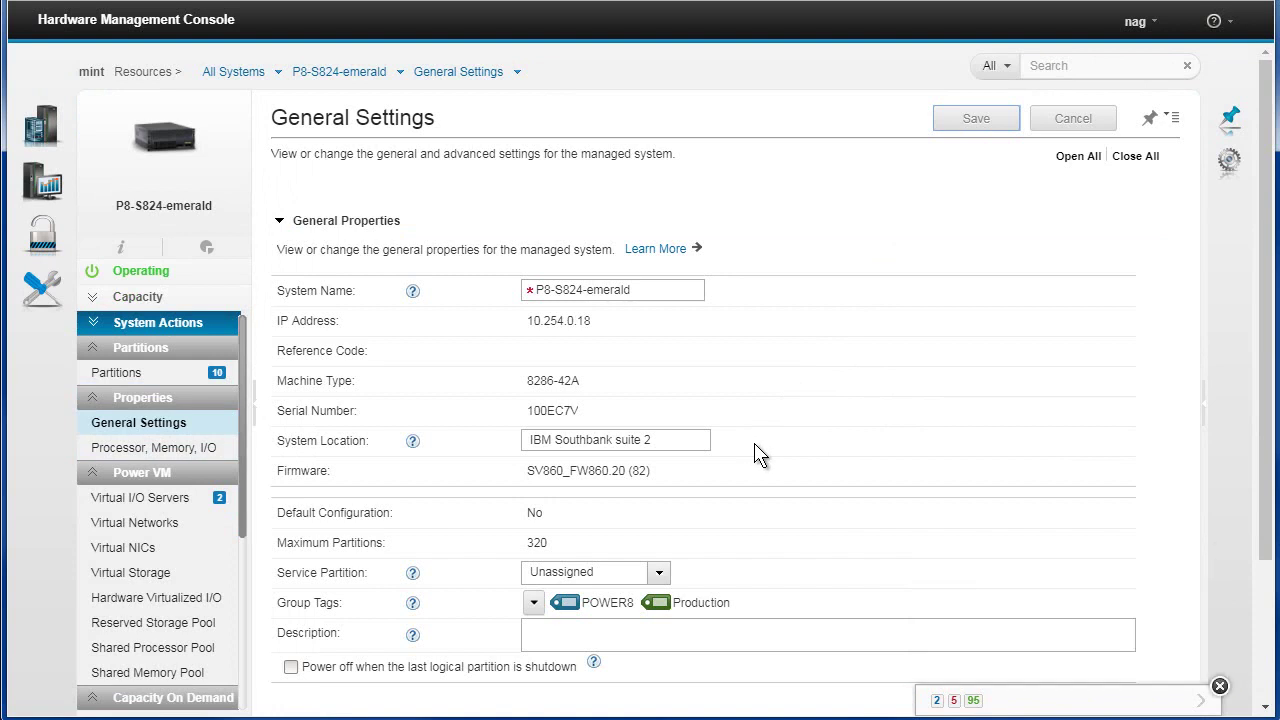
{"action": "left_click", "coordinate": [538, 636]}
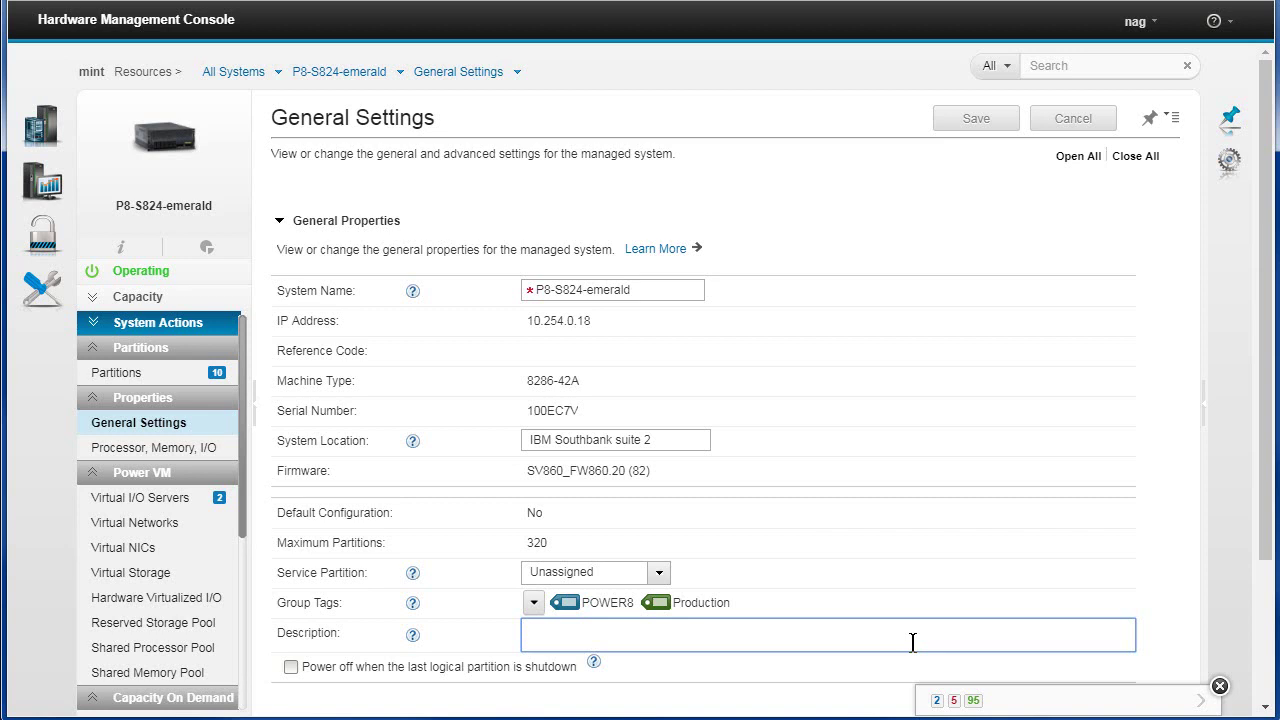
Expand emerald's Processors, Memory and Physical I/O Adapters details on the Processor, Memory, I/O page.
{"action": "left_click", "coordinate": [146, 457]}
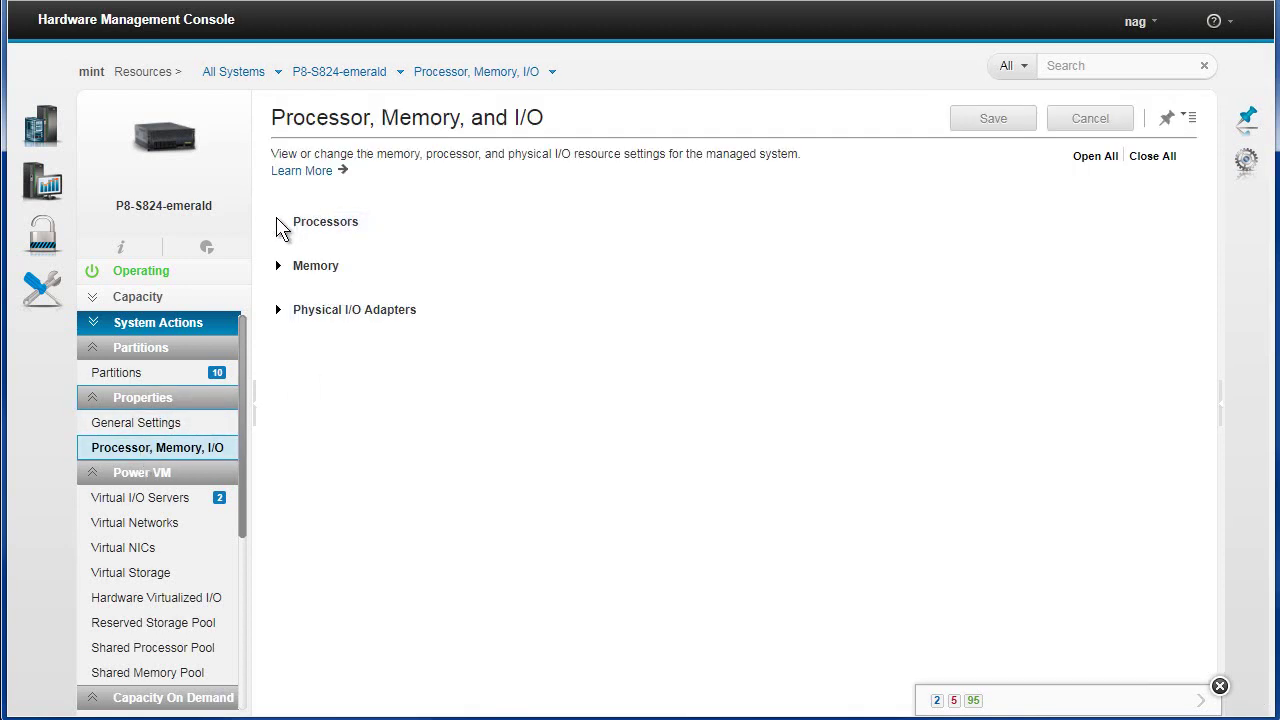
{"action": "left_click", "coordinate": [279, 222]}
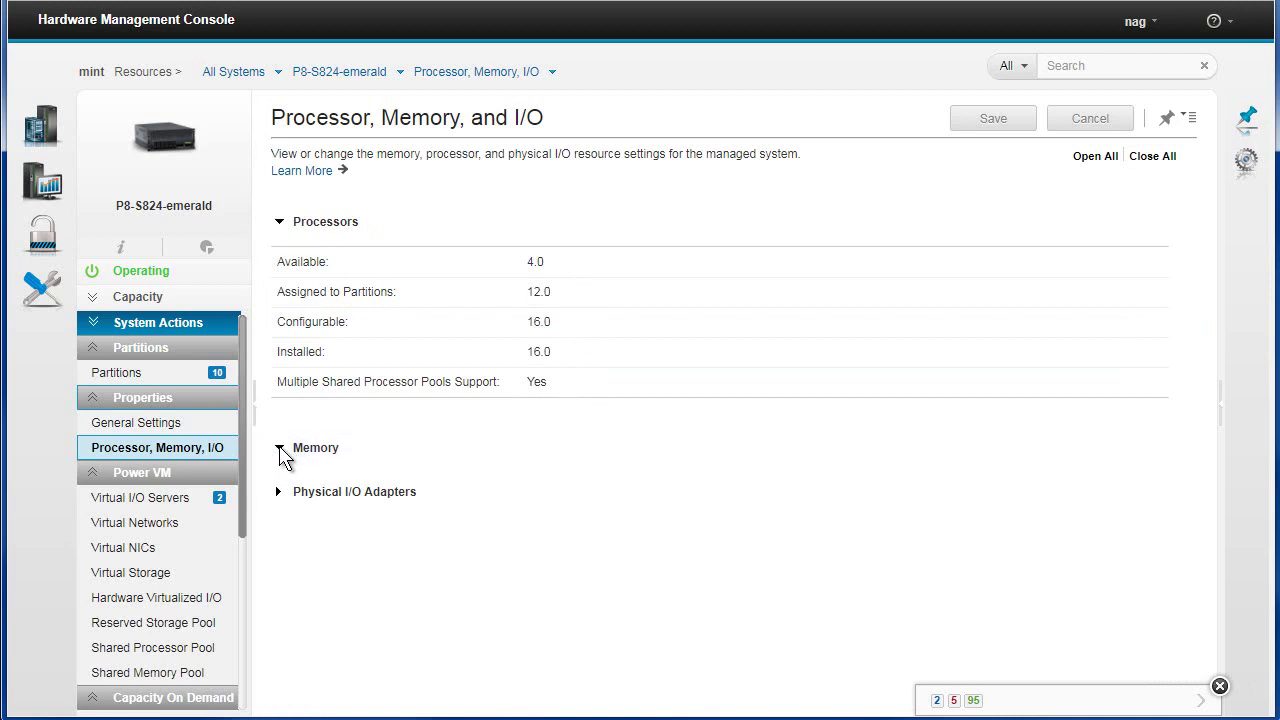
{"action": "left_click", "coordinate": [280, 449]}
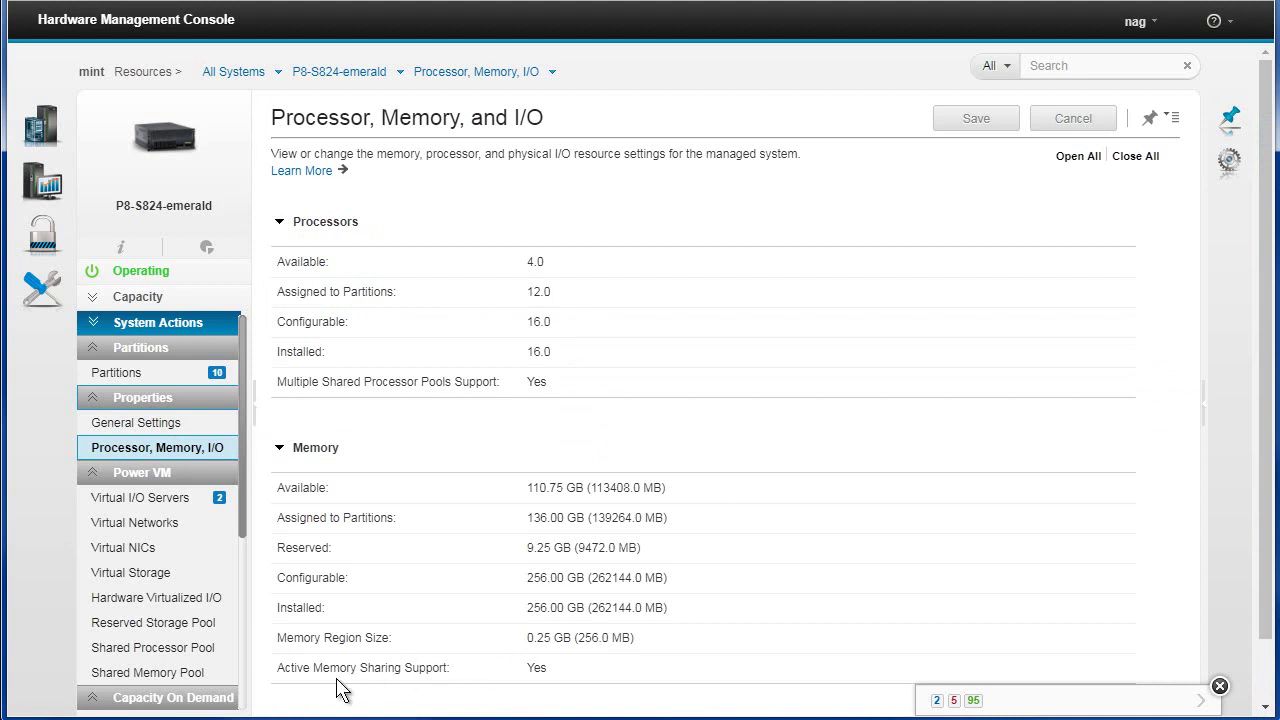
{"action": "scroll", "coordinate": [785, 432], "scroll_direction": "down", "scroll_amount": 1}
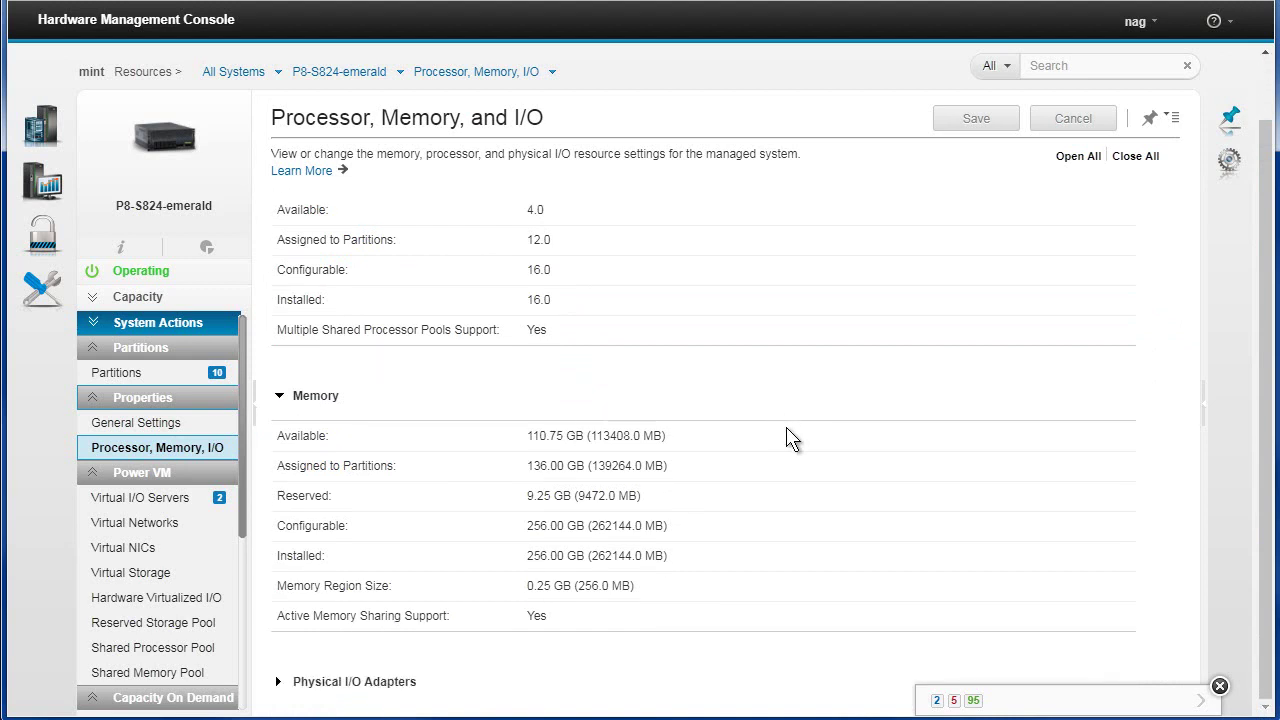
{"action": "left_click", "coordinate": [281, 683]}
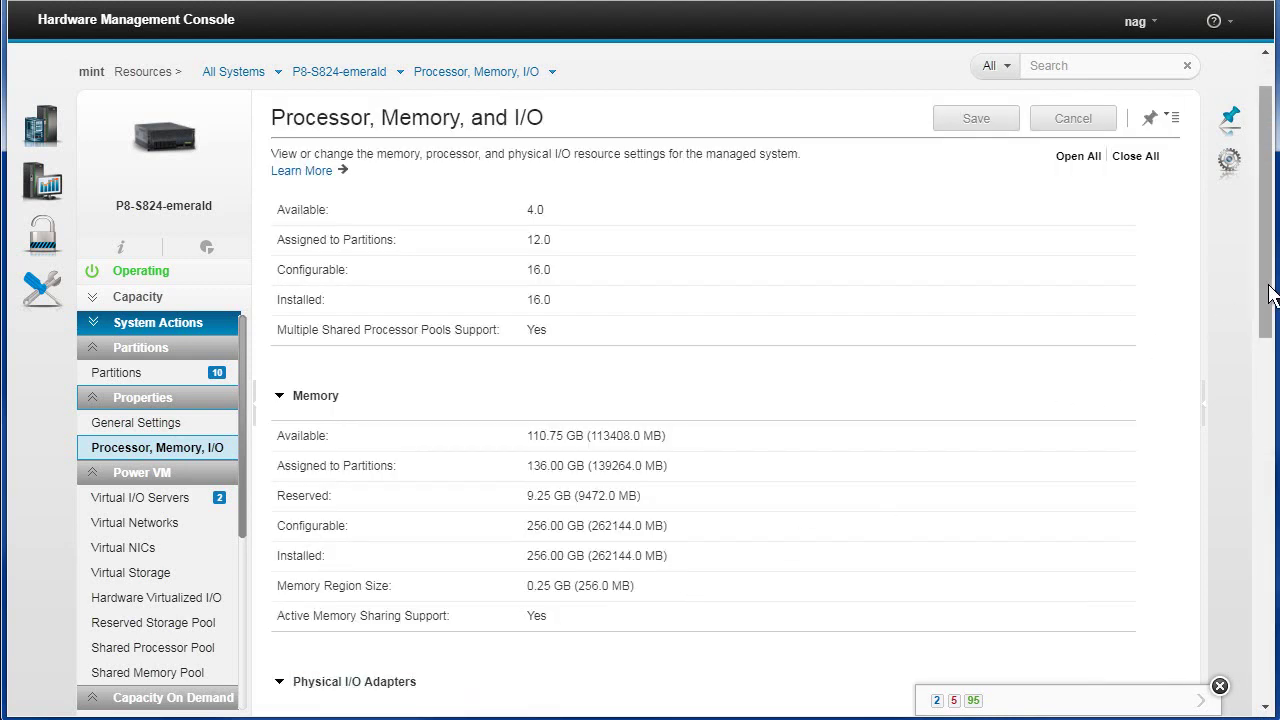
{"action": "left_click_drag", "start_coordinate": [1272, 296], "coordinate": [1274, 640]}
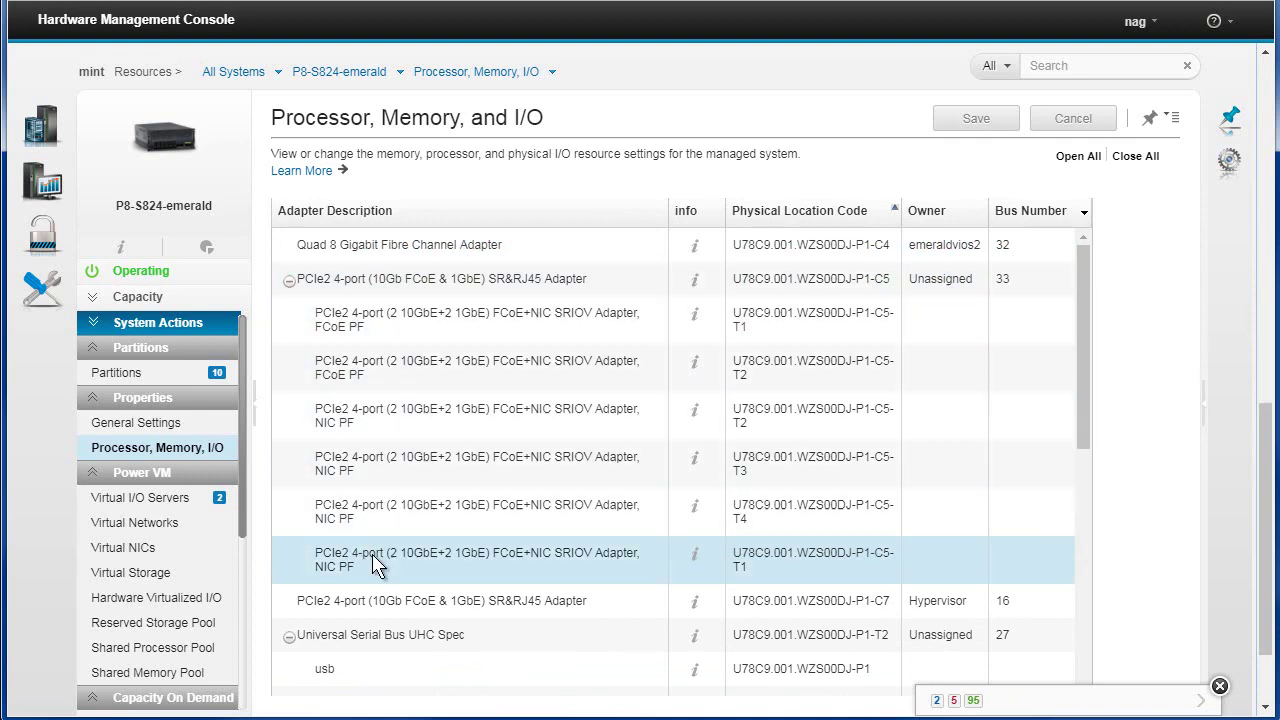
Collapse the C5, C6 and C3 adapter sub-entries, then view the two Virtual I/O Servers.
{"action": "left_click", "coordinate": [289, 282]}
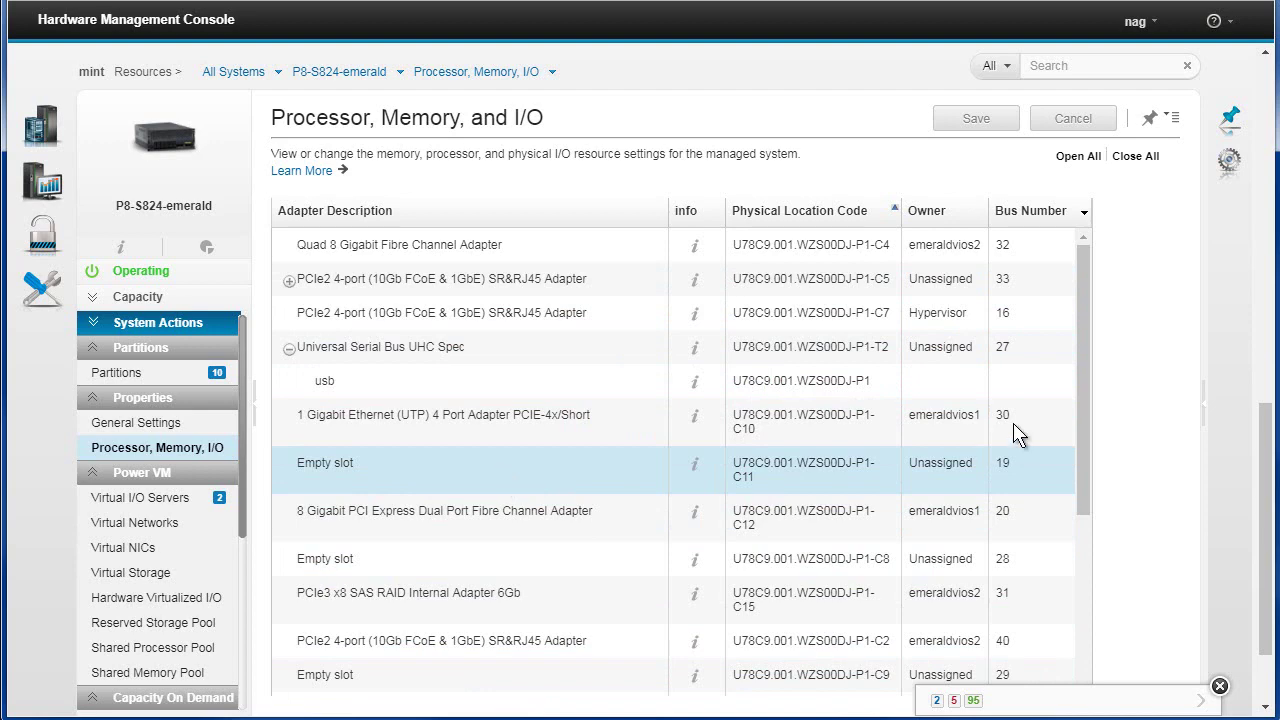
{"action": "left_click_drag", "start_coordinate": [1085, 383], "coordinate": [1105, 640]}
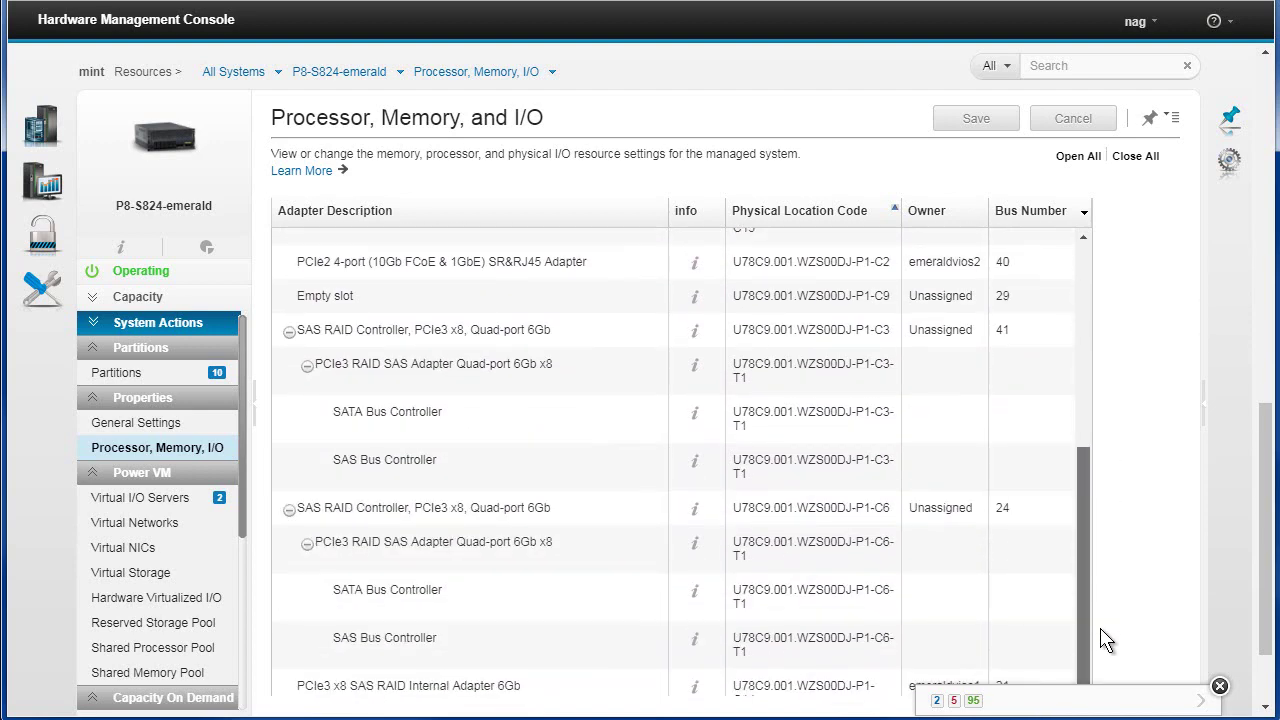
{"action": "left_click", "coordinate": [289, 511]}
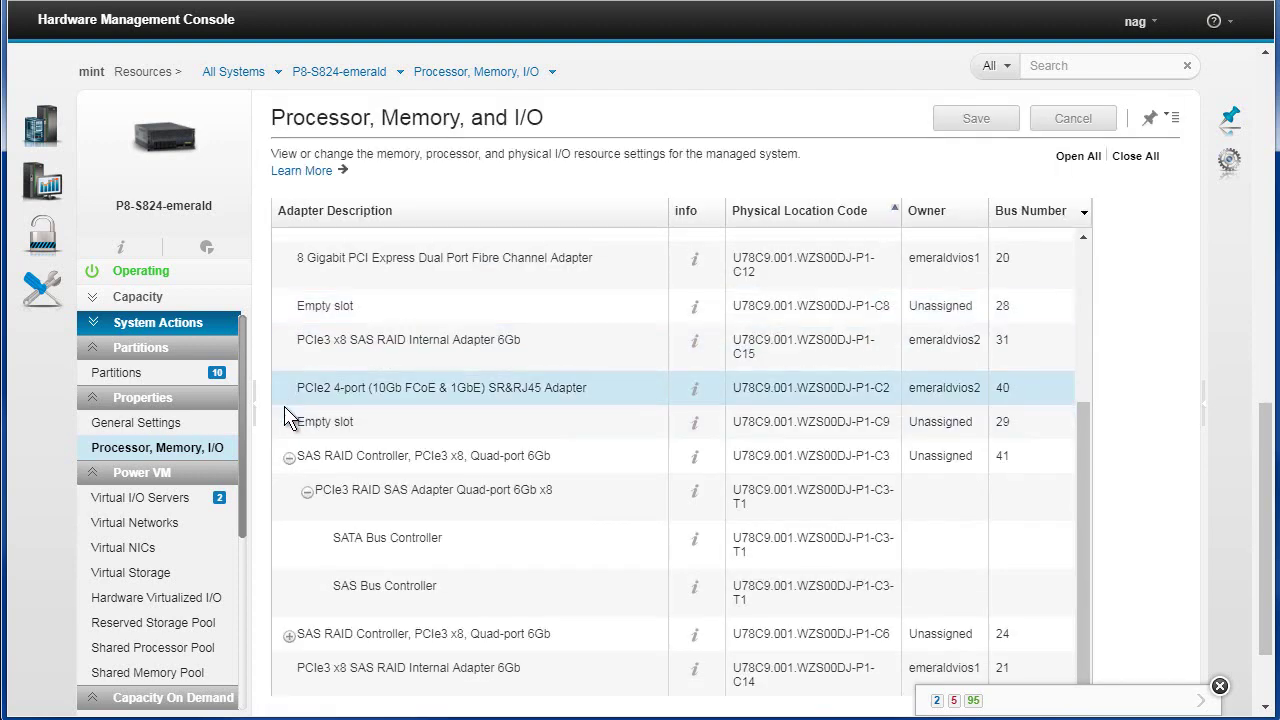
{"action": "left_click", "coordinate": [290, 460]}
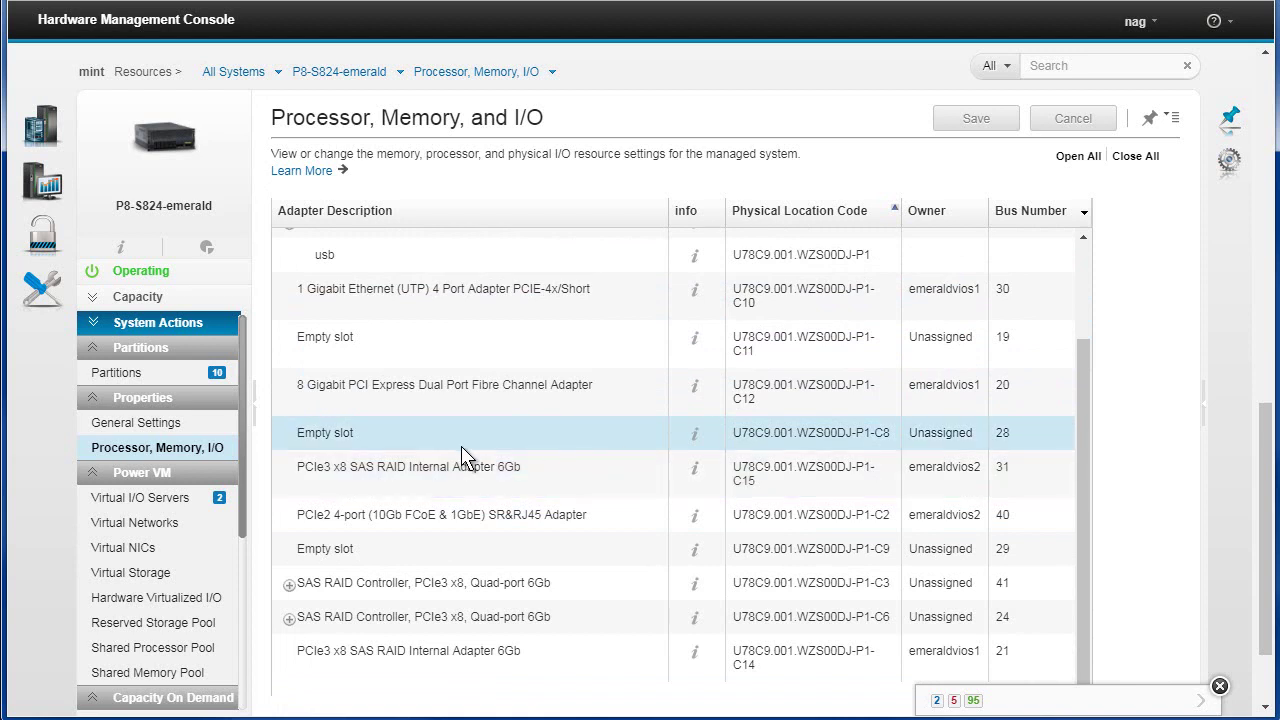
{"action": "left_click", "coordinate": [144, 497]}
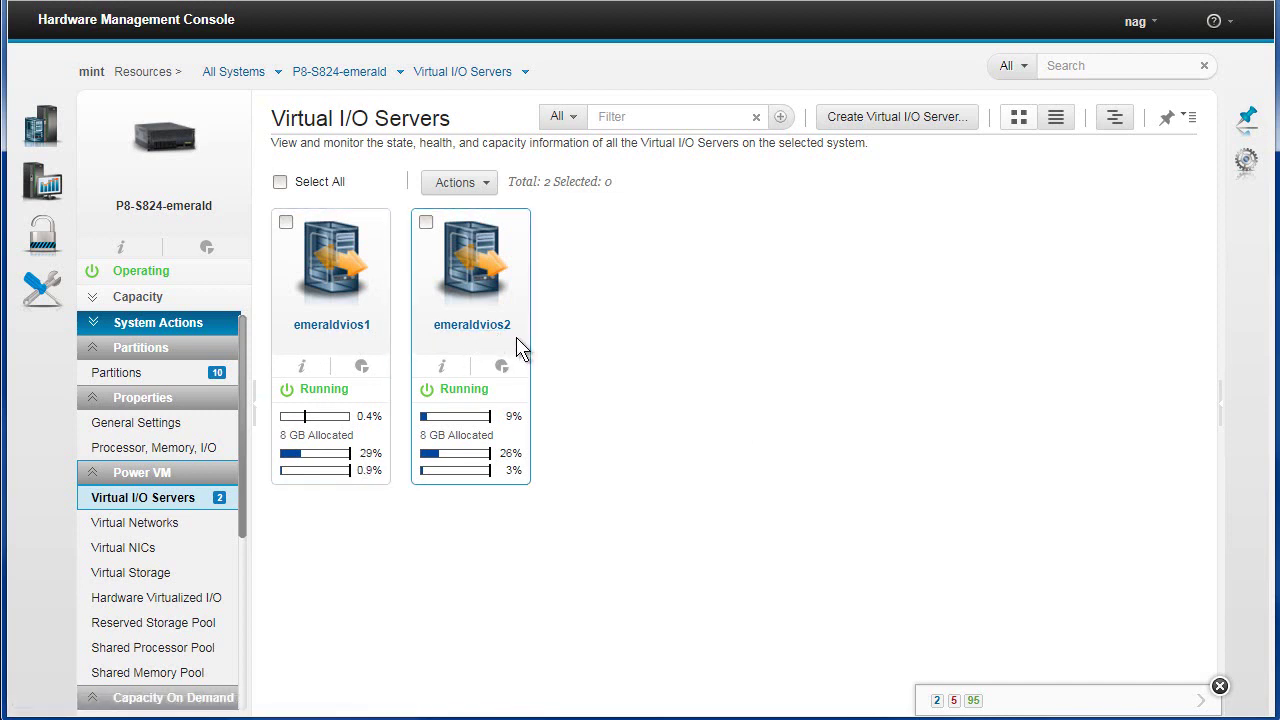
Show emerald's Virtual Networks with switch ETHERNET0 and bridge NetworkBridge_62 expanded for VLAN62-ETHERNET0.
{"action": "left_click", "coordinate": [133, 528]}
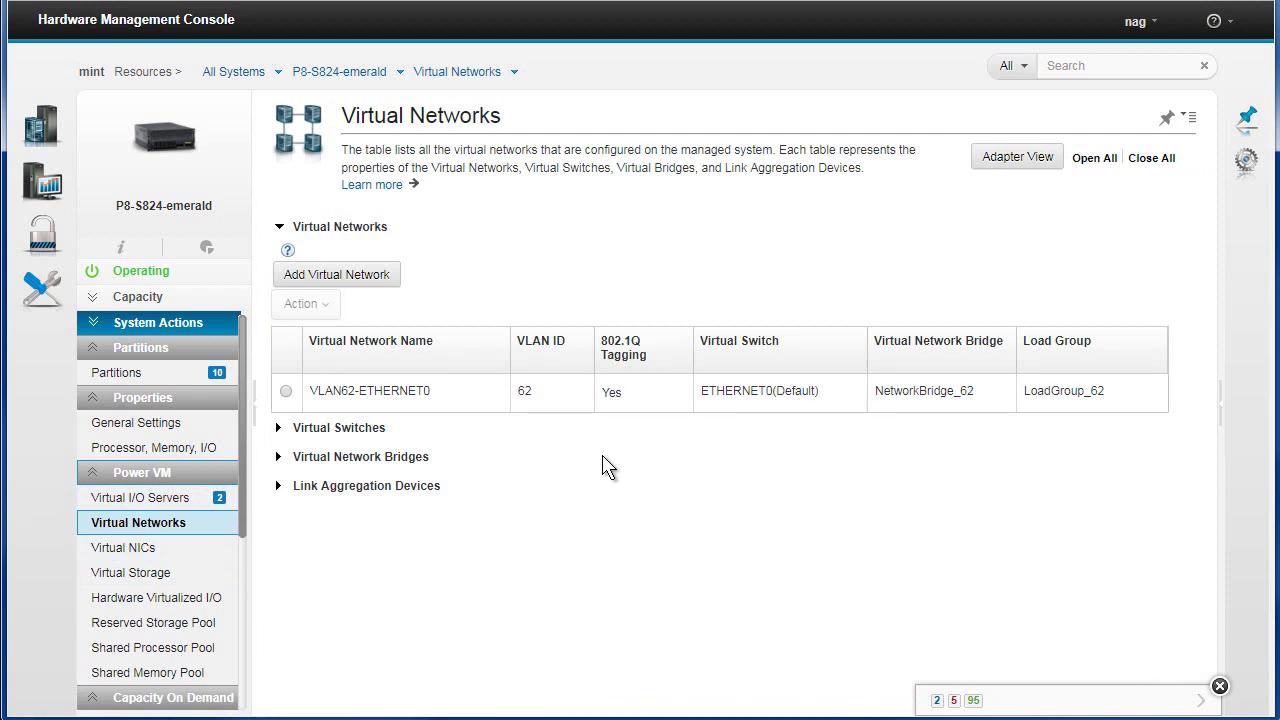
{"action": "left_click", "coordinate": [278, 427]}
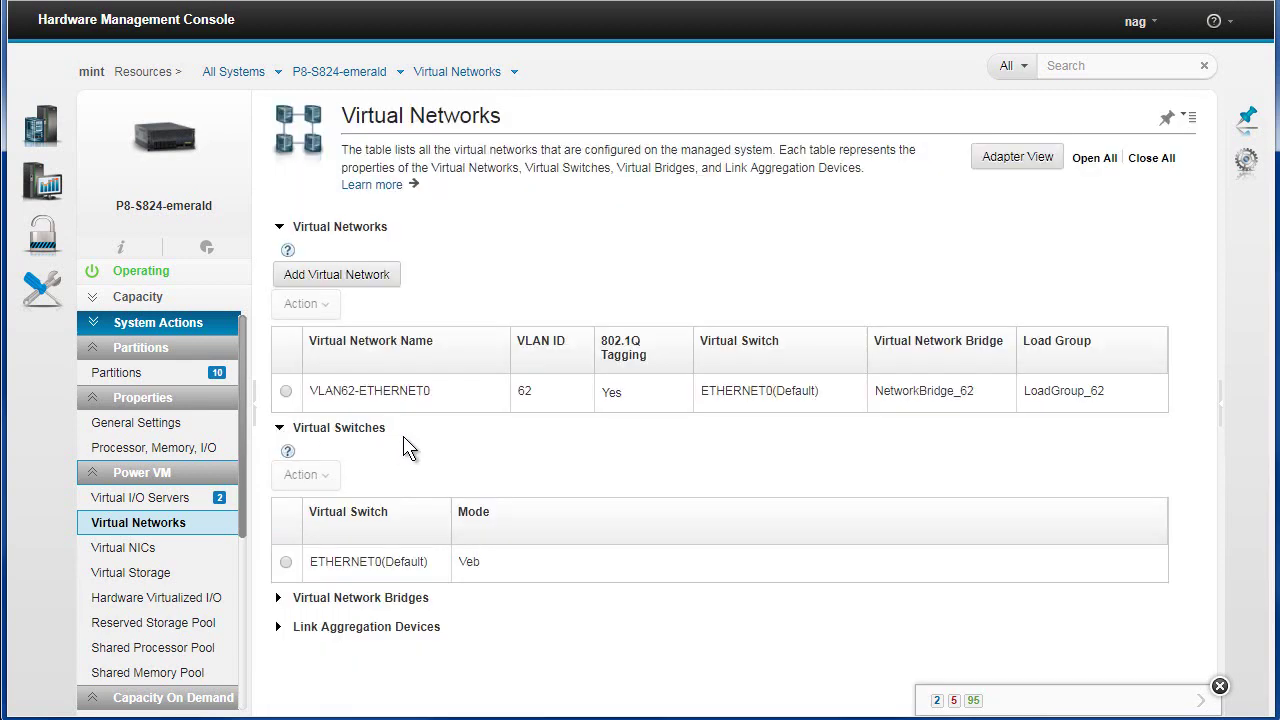
{"action": "left_click", "coordinate": [279, 598]}
{"action": "scroll", "coordinate": [565, 612], "scroll_direction": "down", "scroll_amount": 2}
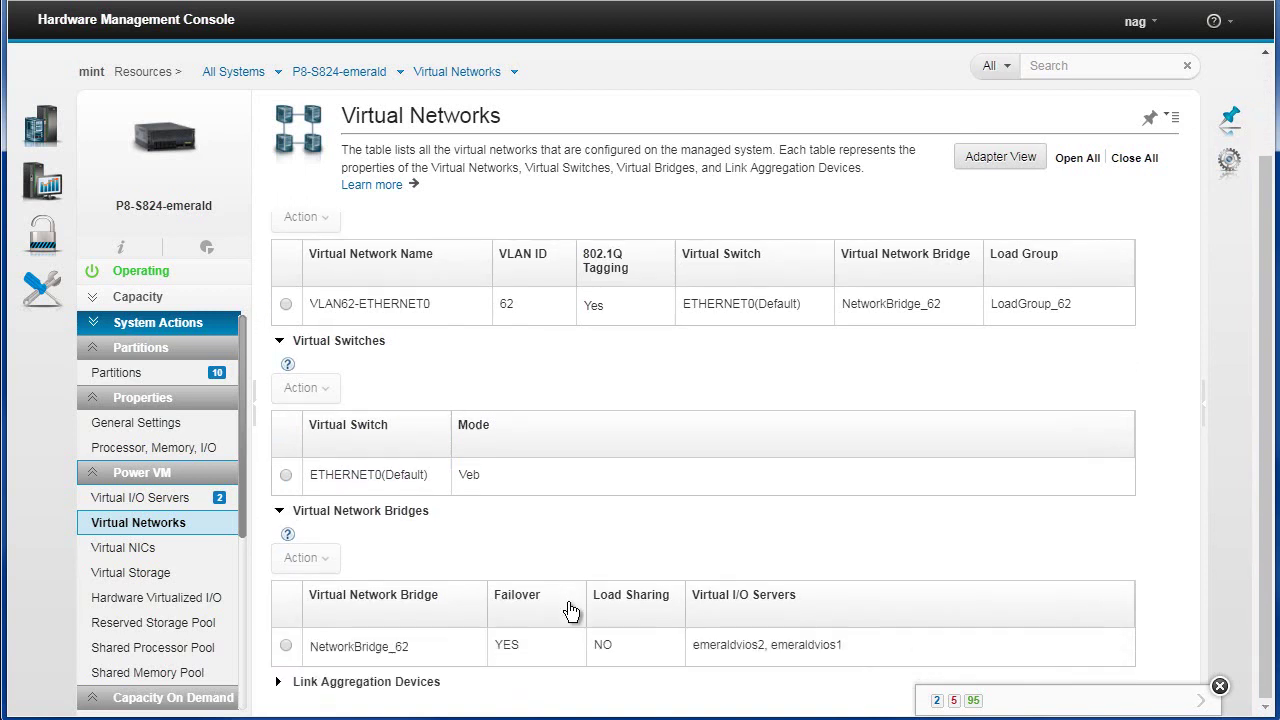
{"action": "scroll", "coordinate": [570, 607], "scroll_direction": "up", "scroll_amount": 2}
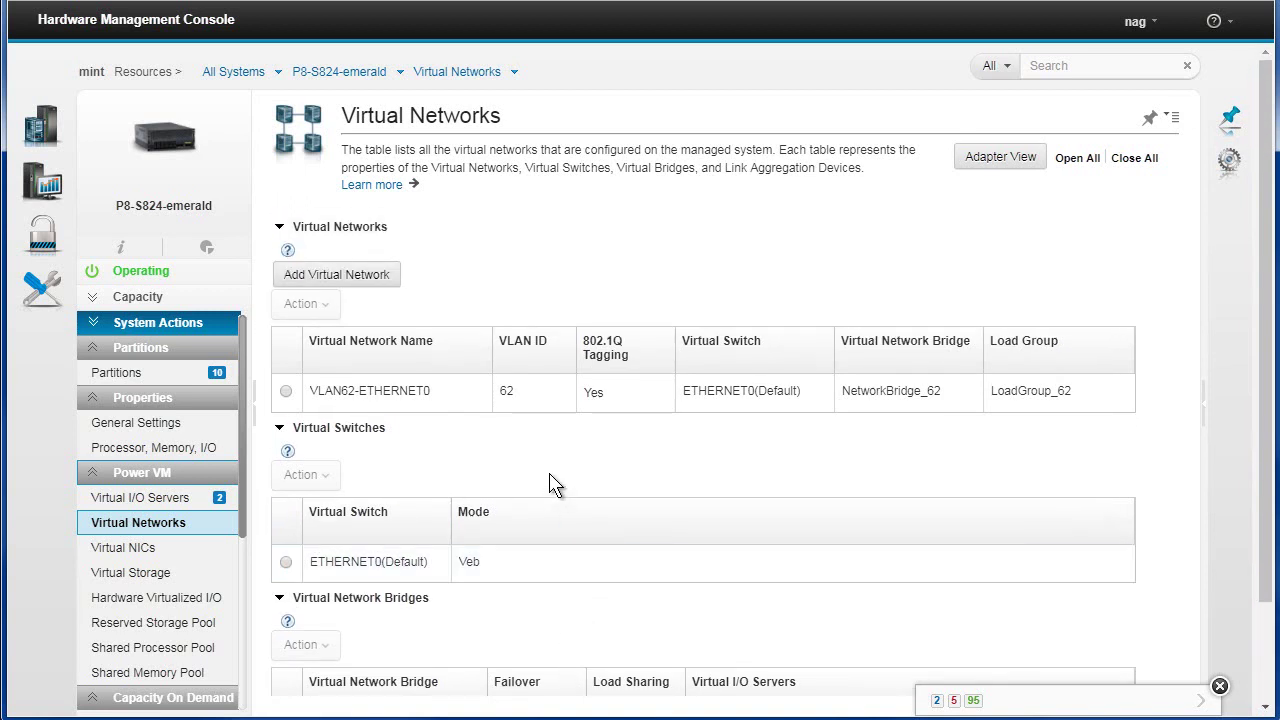
Start and cancel the Add Virtual Network wizard, then list the empty Virtual NIC backing devices.
{"action": "left_click", "coordinate": [345, 277]}
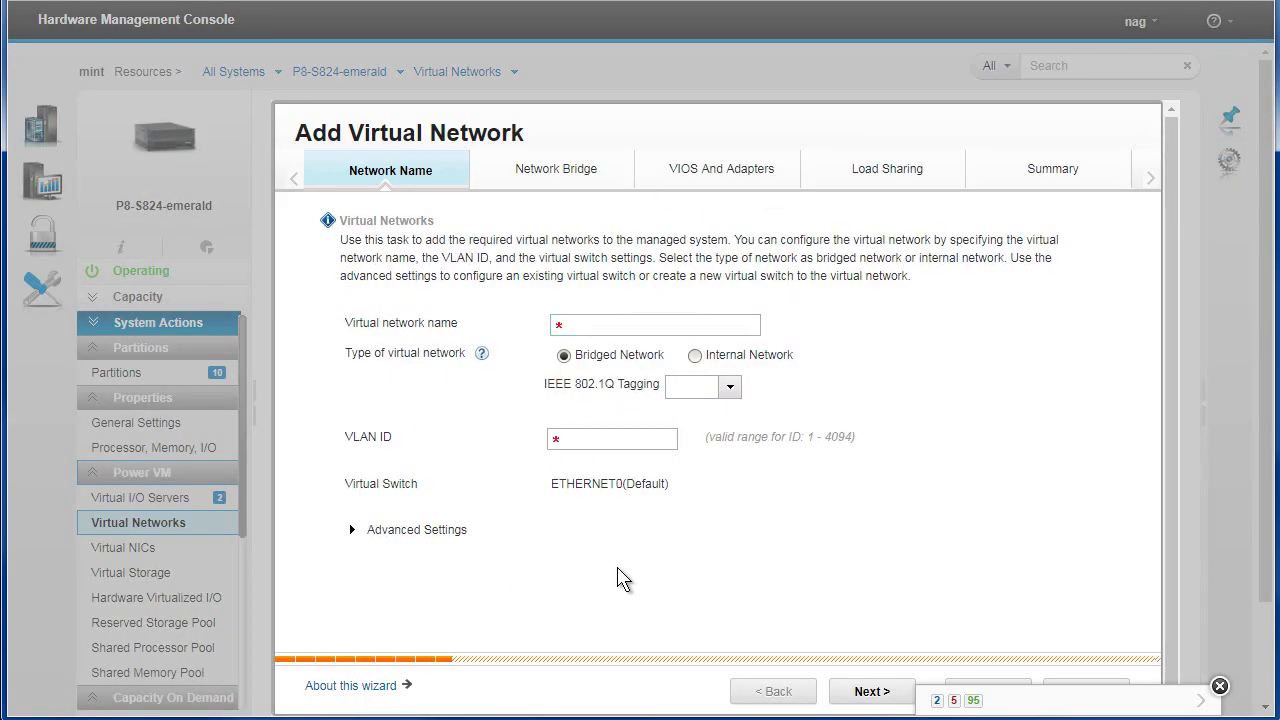
{"action": "left_click", "coordinate": [1220, 687]}
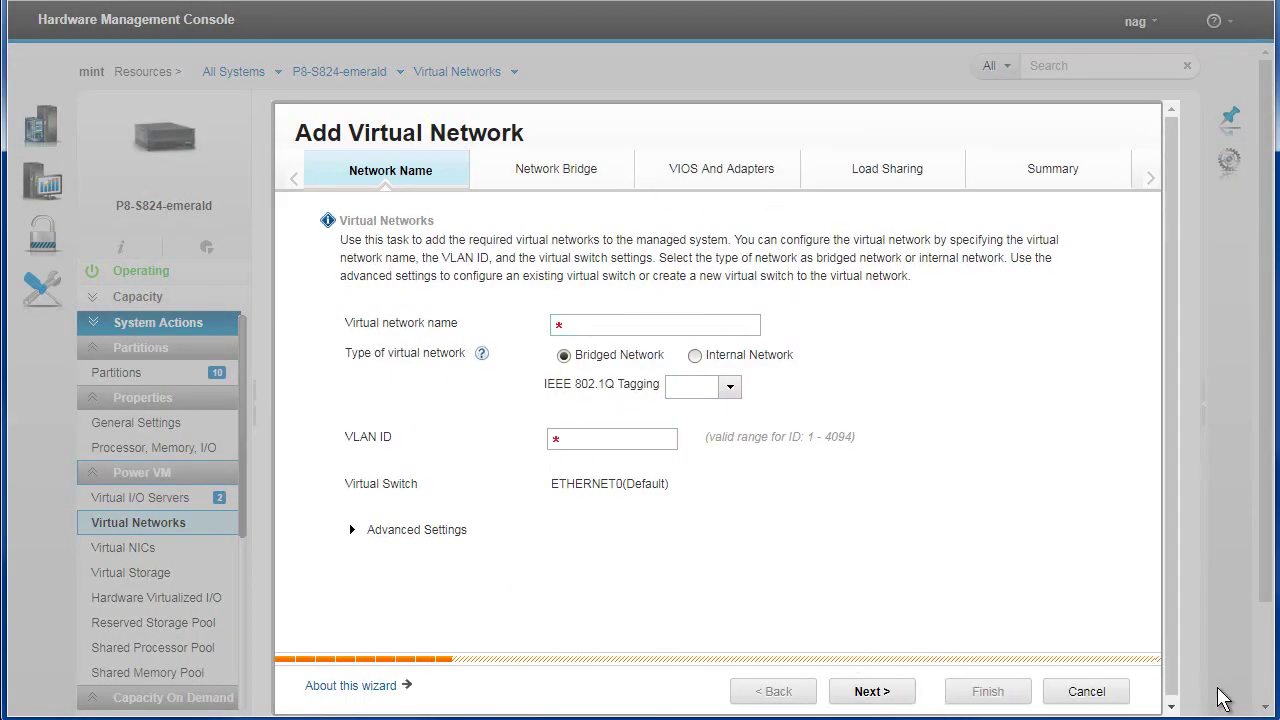
{"action": "left_click", "coordinate": [1087, 692]}
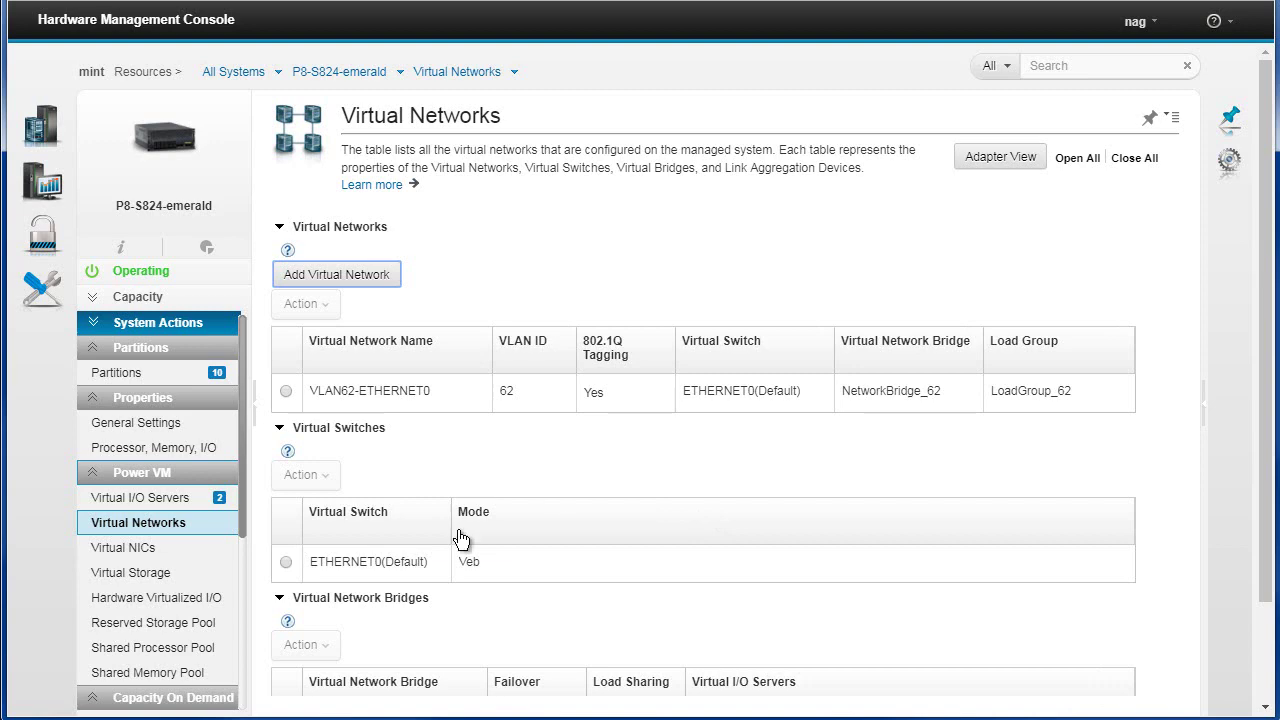
{"action": "left_click", "coordinate": [146, 555]}
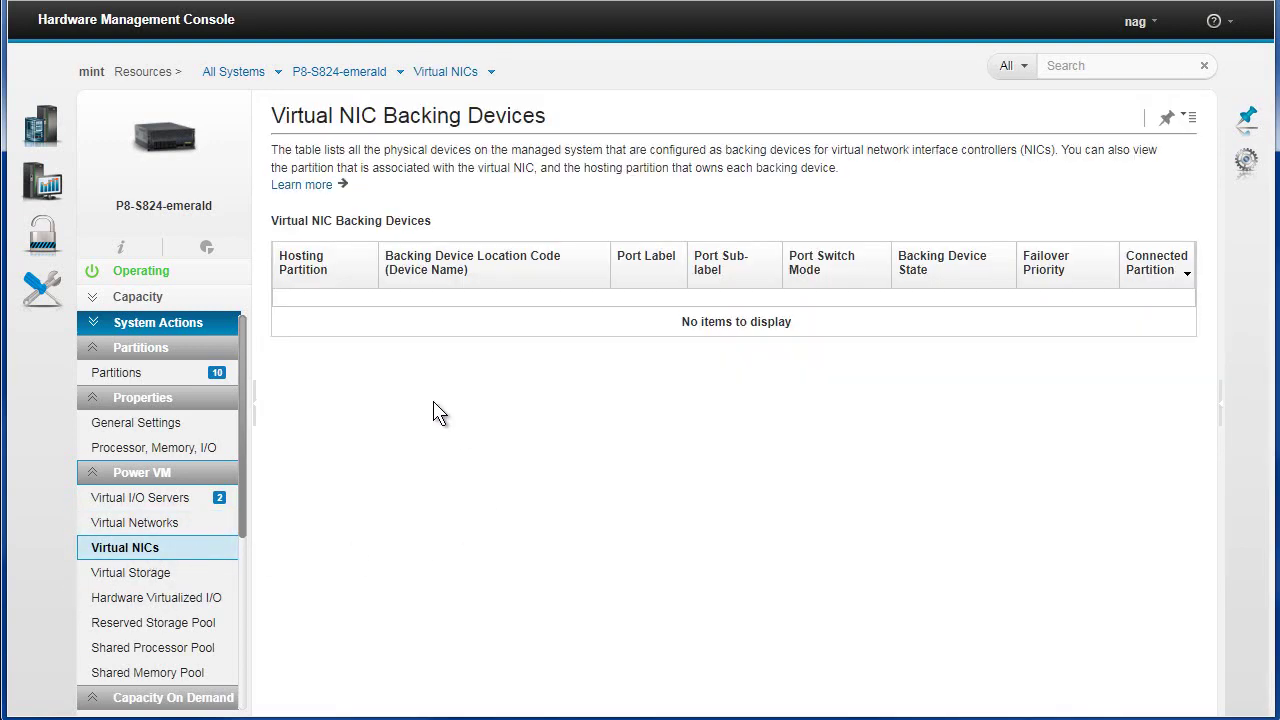
Show the Shared Storage Pool Cluster orbit under Virtual Storage: 9 nodes, 2,451.9 of 4,349.8 GB free.
{"action": "left_click", "coordinate": [146, 576]}
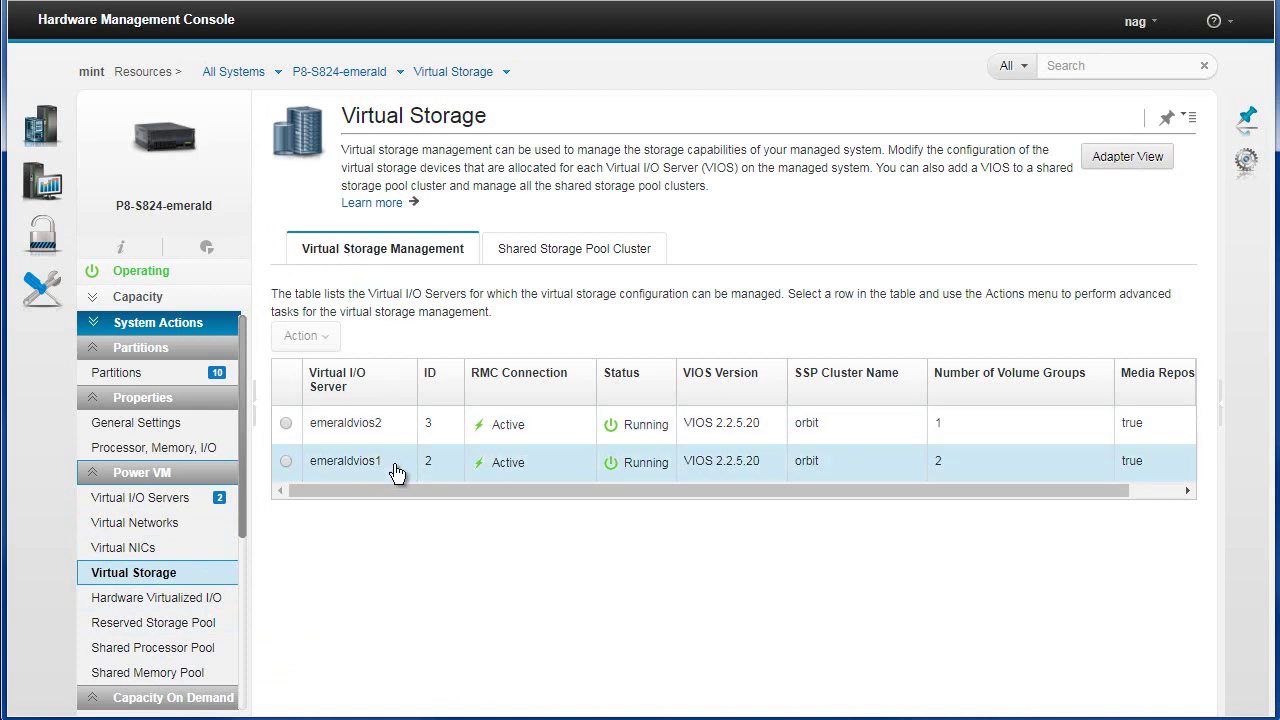
{"action": "left_click", "coordinate": [570, 256]}
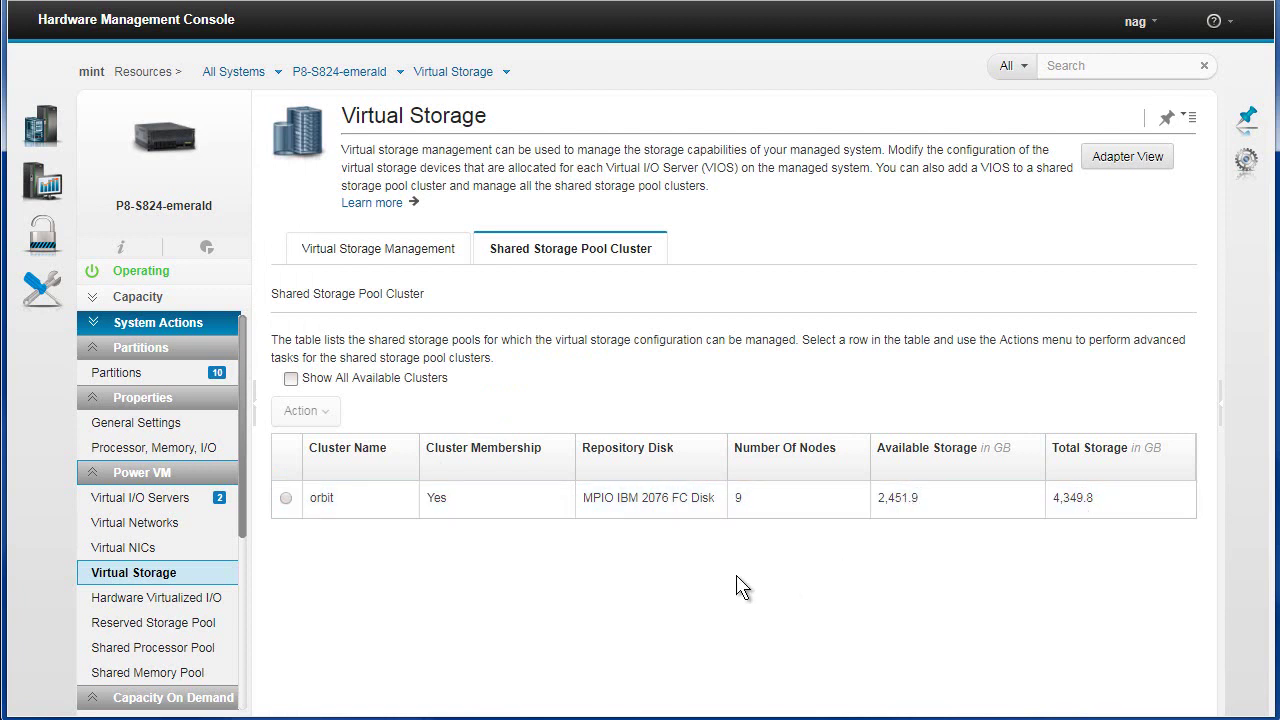
Show the C7 SR-IOV adapter on Hardware Virtualized I/O, running in Shared mode with 48 logical ports max.
{"action": "left_click", "coordinate": [185, 602]}
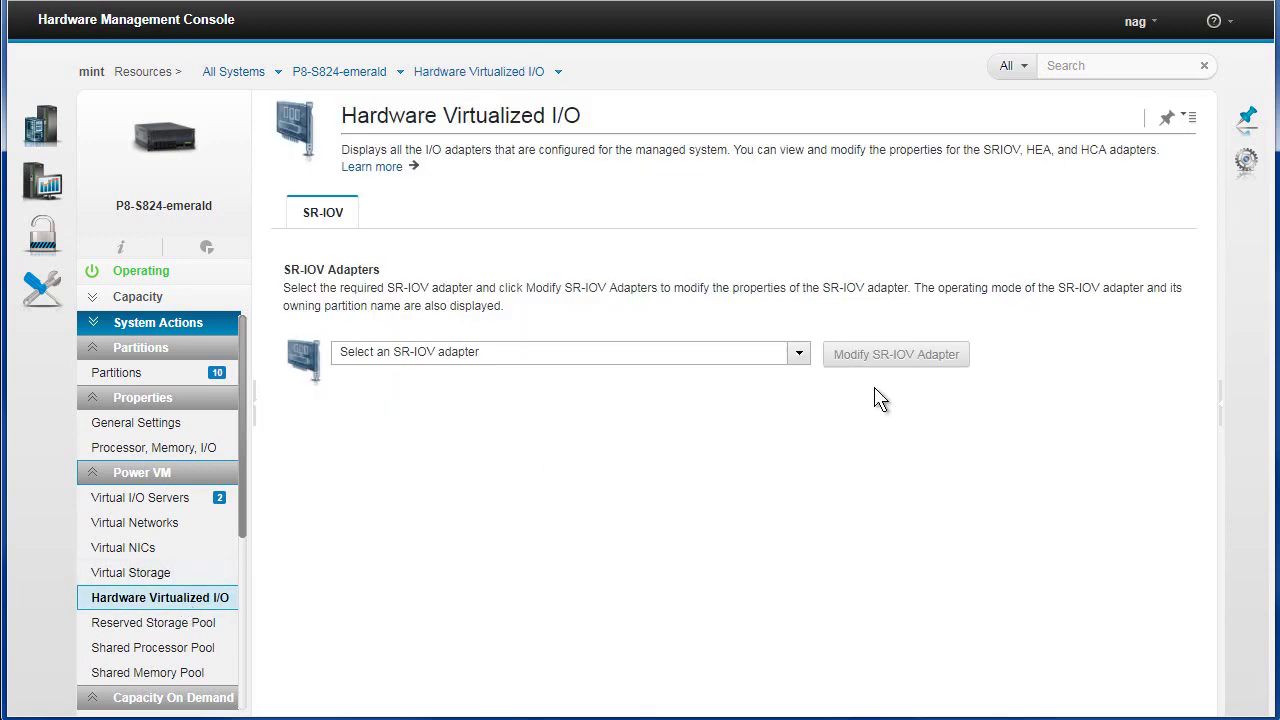
{"action": "left_click", "coordinate": [800, 356]}
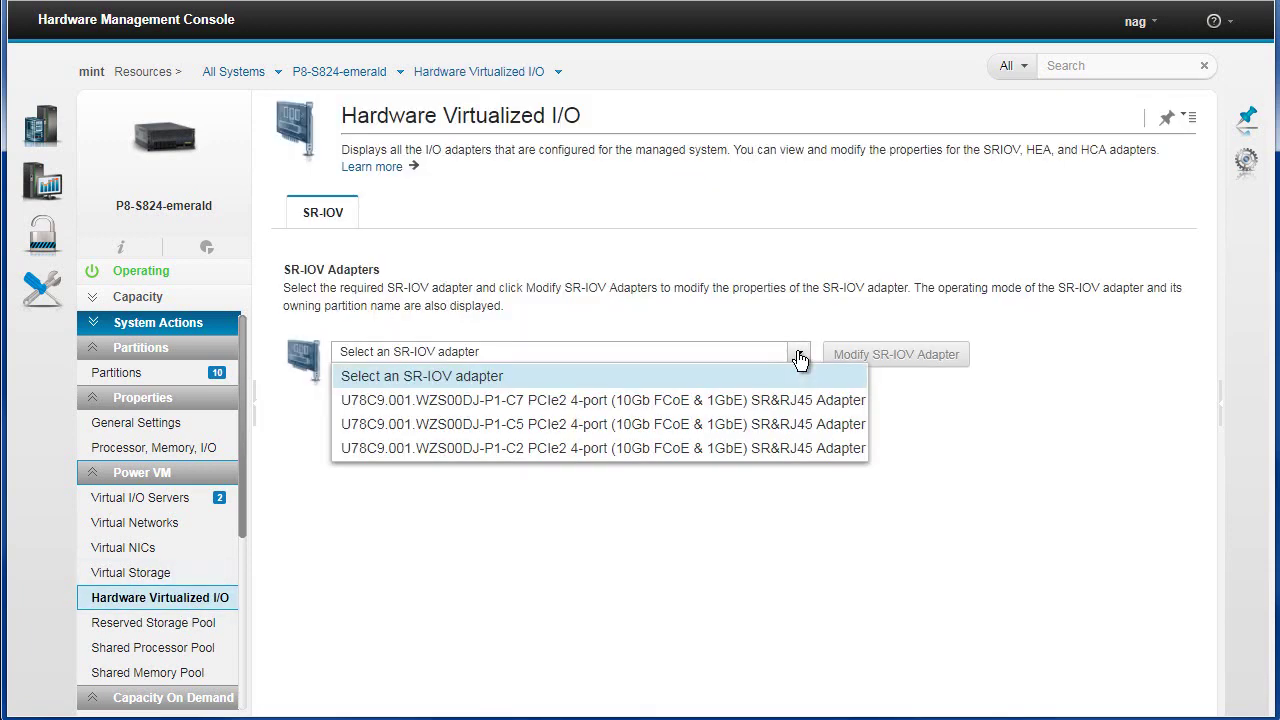
{"action": "left_click", "coordinate": [718, 402]}
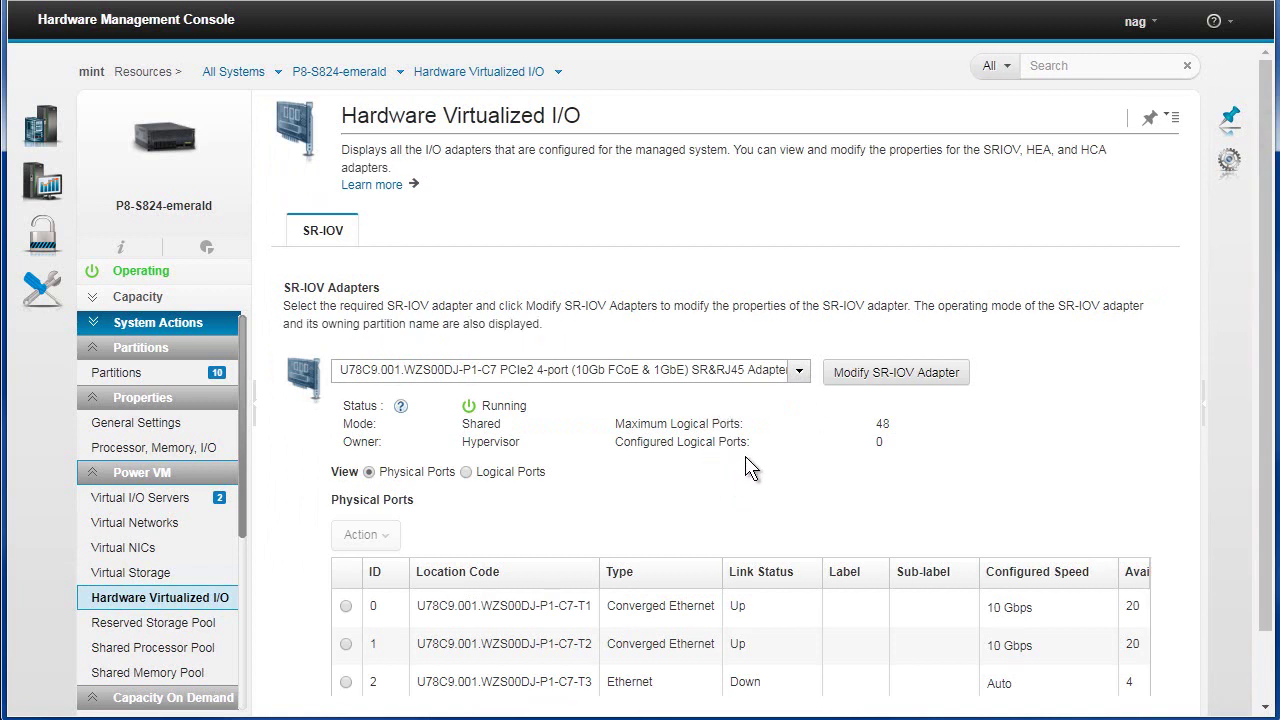
{"action": "scroll", "coordinate": [749, 470], "scroll_direction": "down", "scroll_amount": 1}
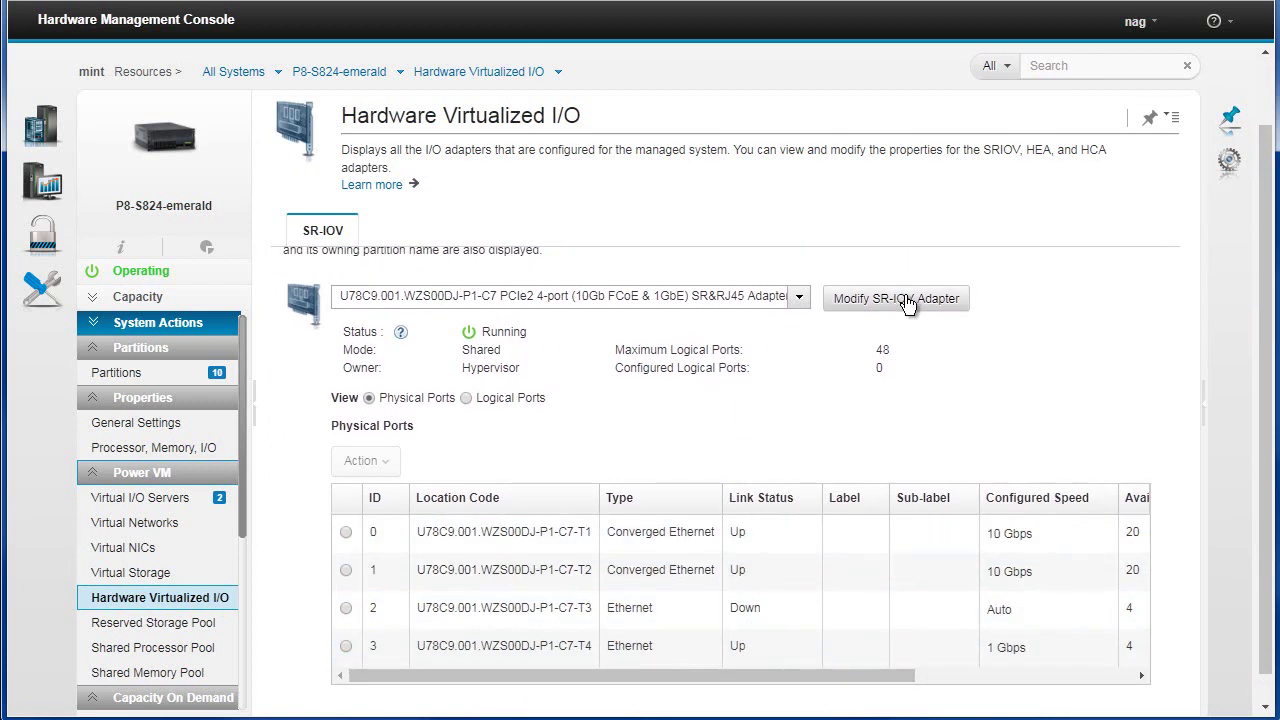
Select physical port 0 and review its available actions without choosing one.
{"action": "left_click", "coordinate": [346, 533]}
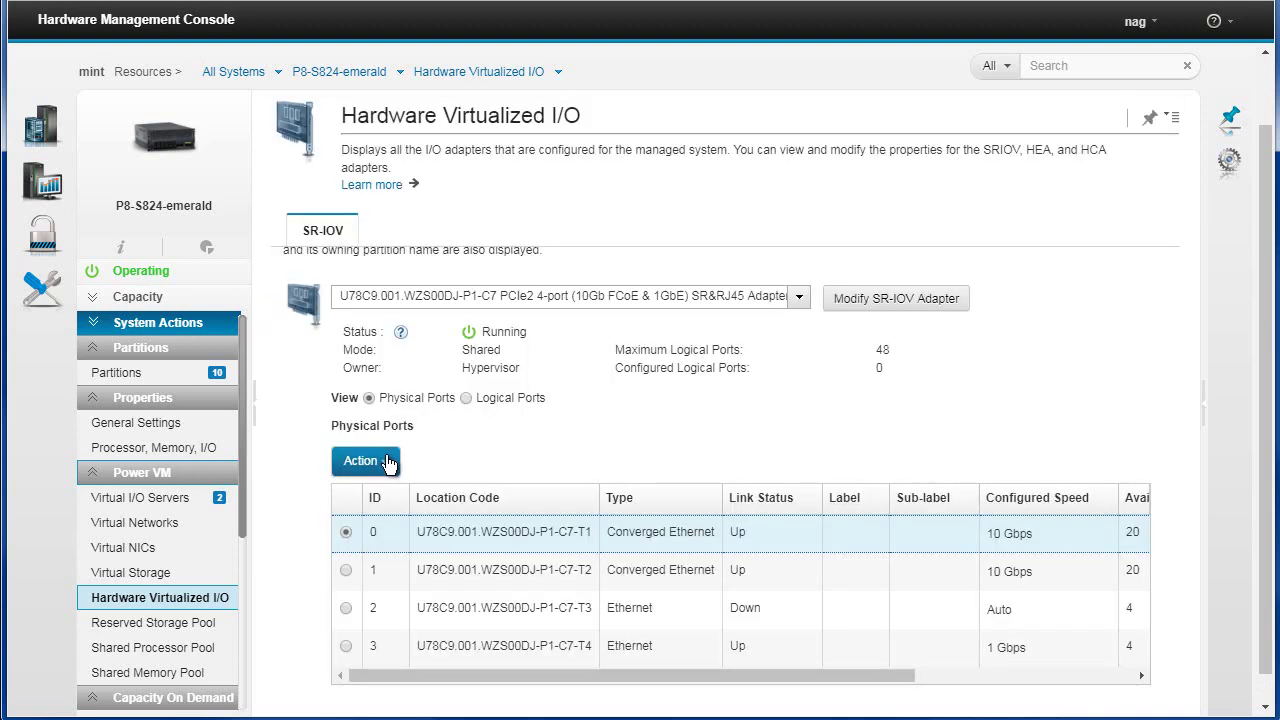
{"action": "left_click", "coordinate": [386, 461]}
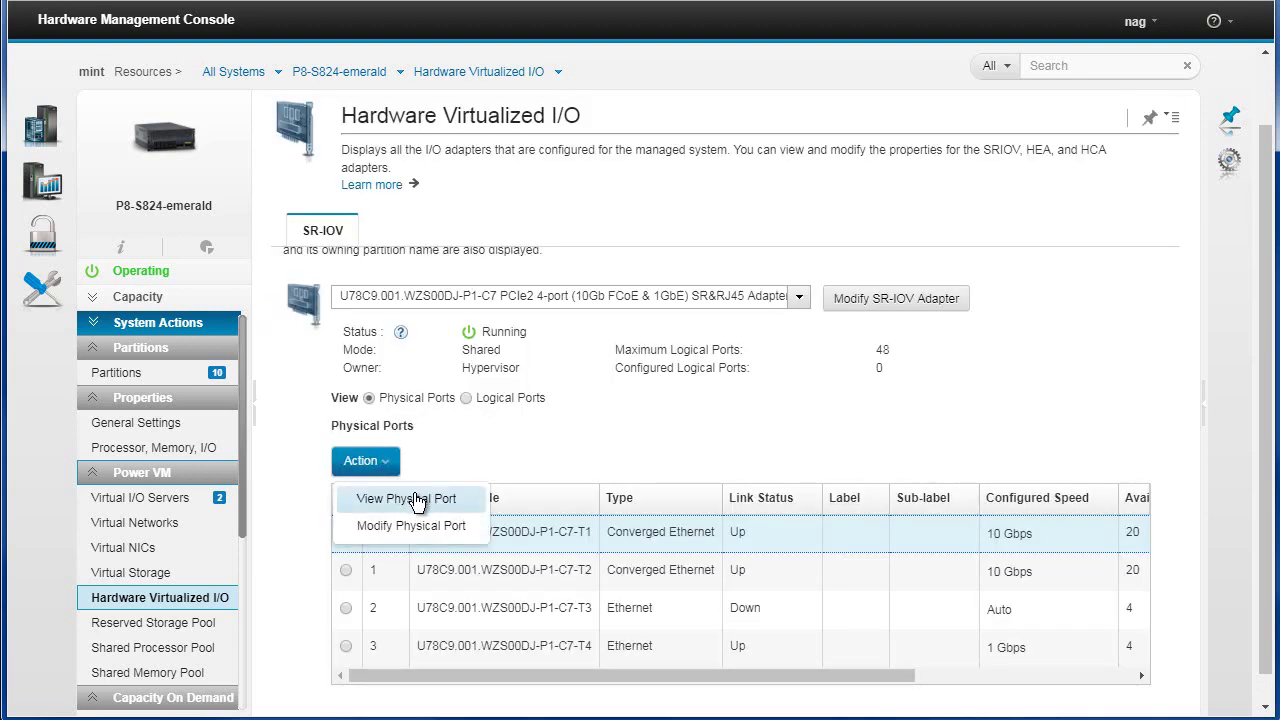
{"action": "left_click", "coordinate": [500, 436]}
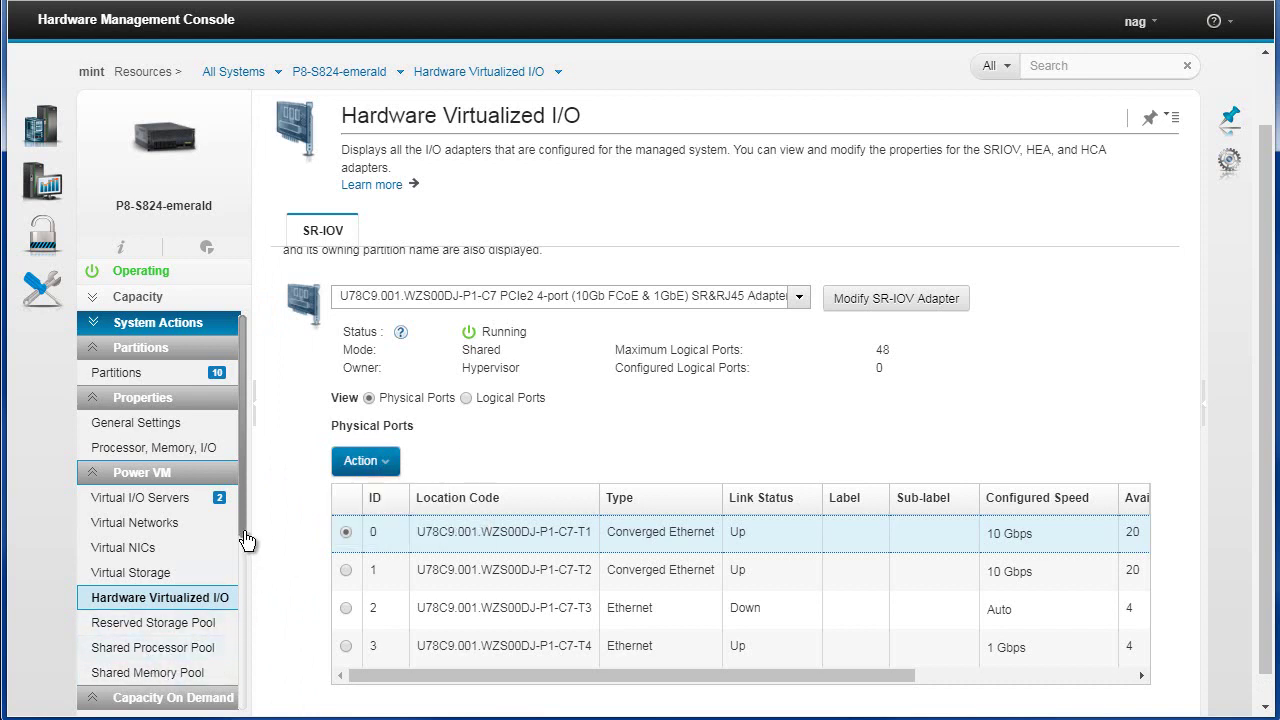
Open CoD Functions under Capacity On Demand, showing processor and memory CoD both On.
{"action": "scroll", "coordinate": [245, 600], "scroll_direction": "down", "scroll_amount": 2}
{"action": "scroll", "coordinate": [242, 607], "scroll_direction": "down", "scroll_amount": 5}
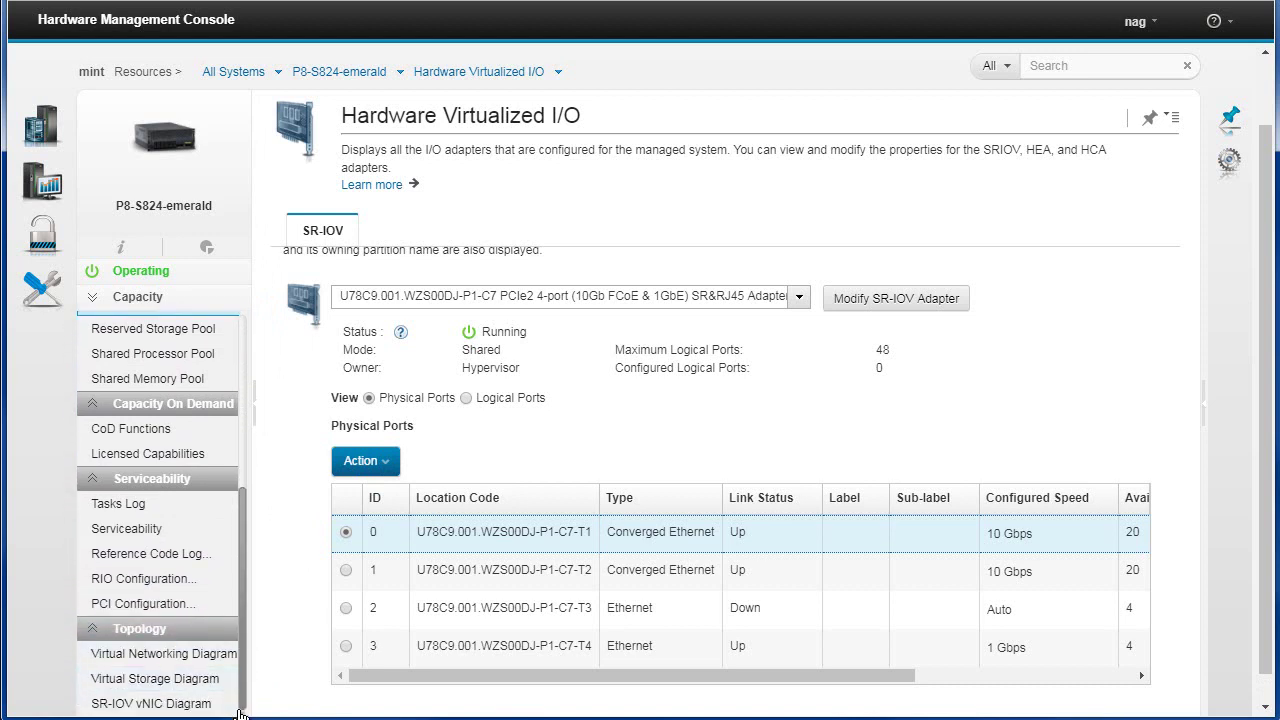
{"action": "left_click", "coordinate": [145, 430]}
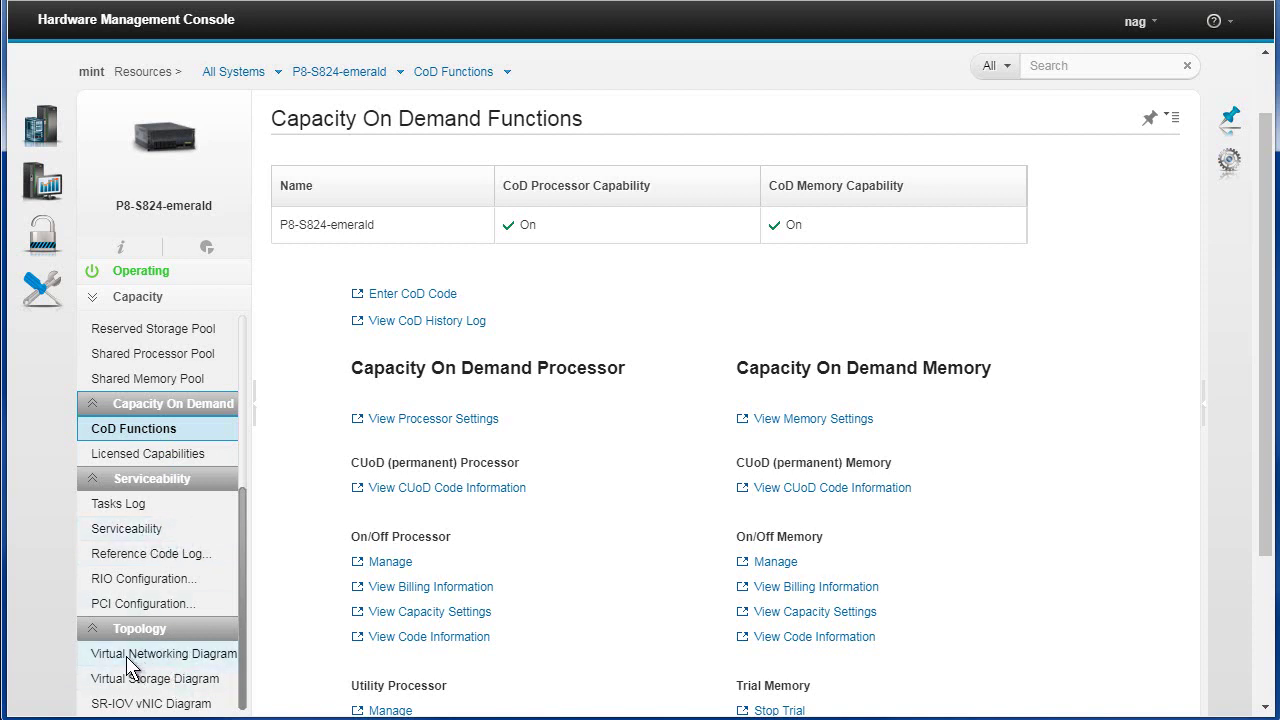
Open the Virtual Networking Diagram and pan down through the SEAs and emeraldvios to the VLAN62 partitions.
{"action": "left_click", "coordinate": [193, 658]}
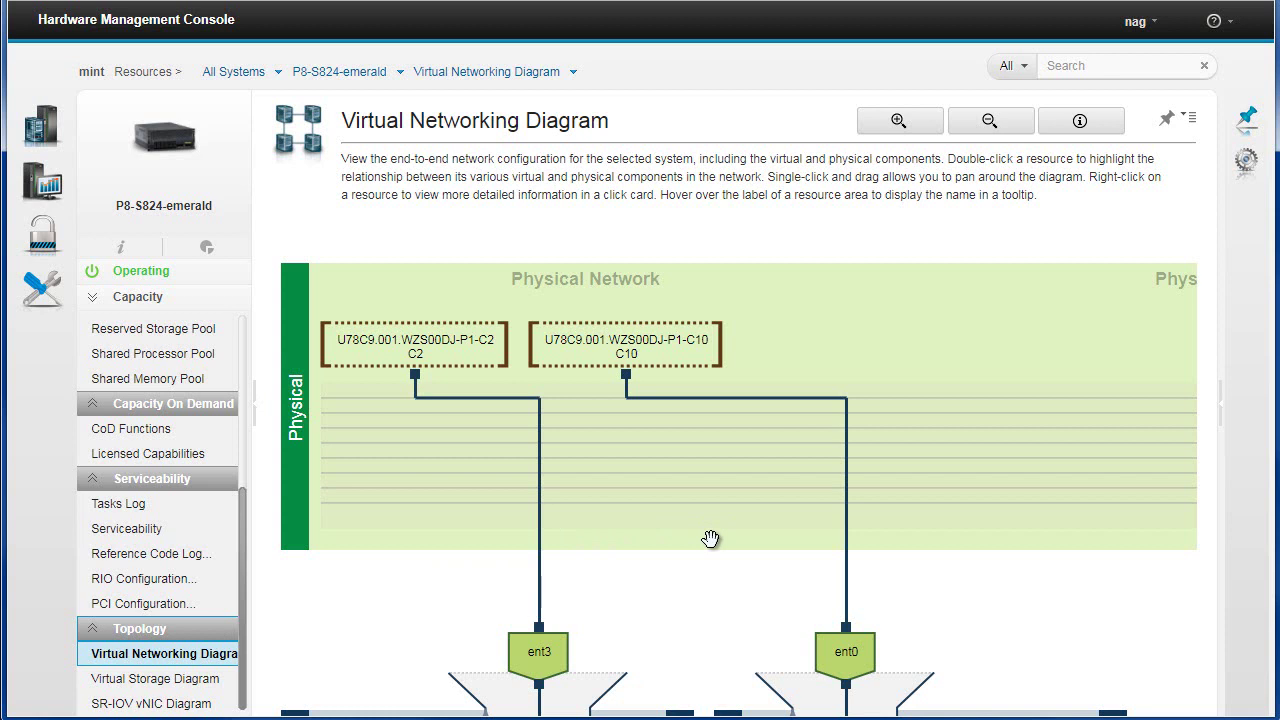
{"action": "left_click_drag", "start_coordinate": [710, 539], "coordinate": [500, 526]}
{"action": "left_click_drag", "start_coordinate": [657, 510], "coordinate": [691, 503]}
{"action": "left_click_drag", "start_coordinate": [578, 501], "coordinate": [672, 473]}
{"action": "left_click_drag", "start_coordinate": [729, 586], "coordinate": [720, 355]}
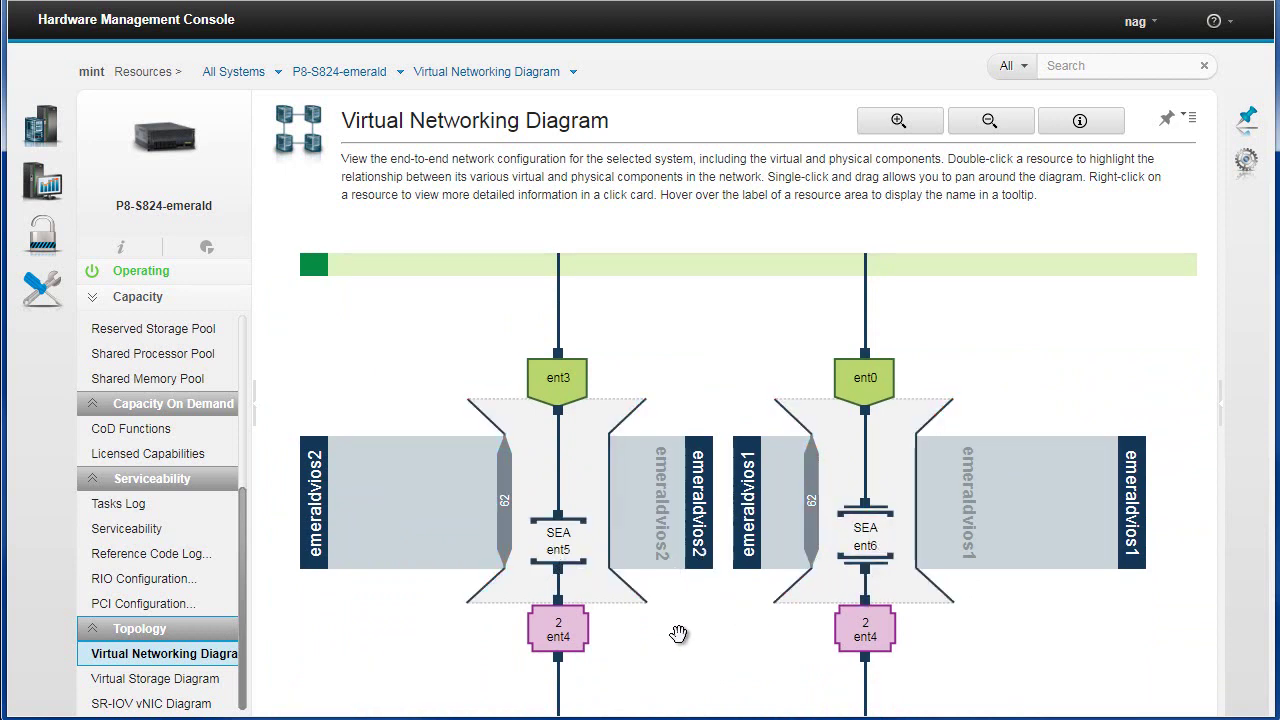
{"action": "left_click_drag", "start_coordinate": [680, 640], "coordinate": [689, 337]}
{"action": "left_click_drag", "start_coordinate": [708, 594], "coordinate": [689, 537]}
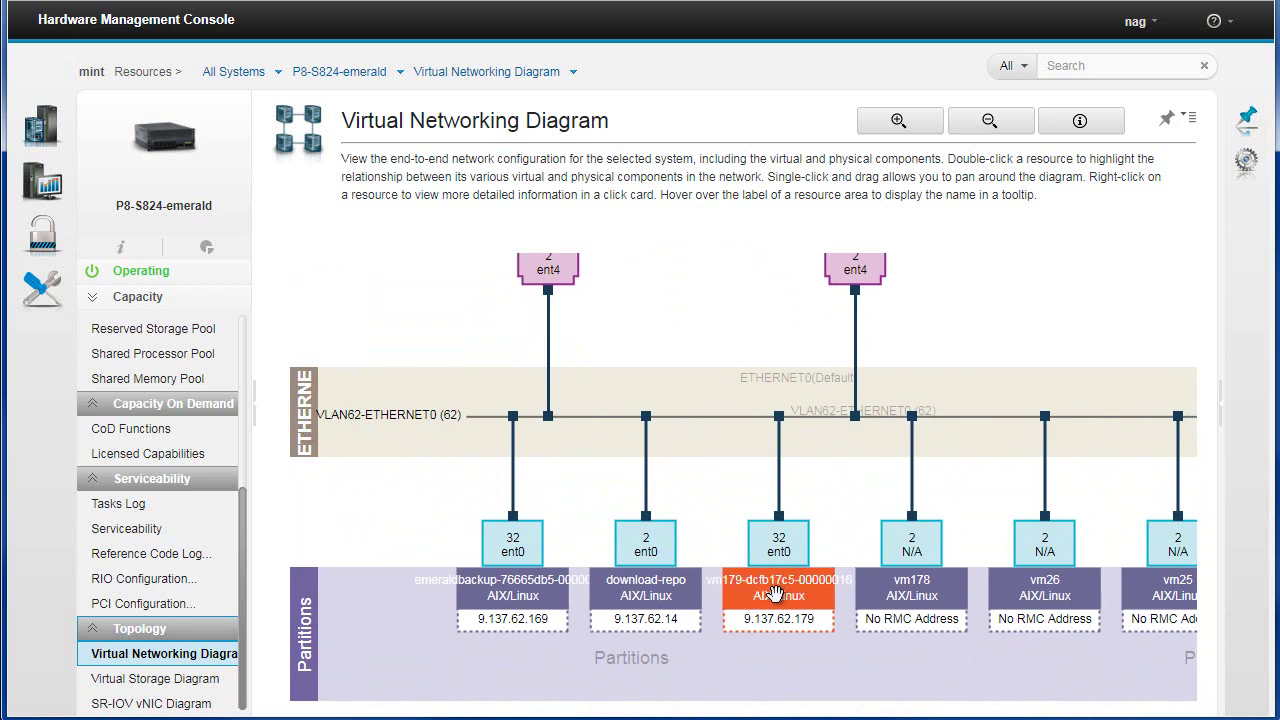
{"action": "mouse_move", "coordinate": [723, 650]}
{"action": "left_mouse_down"}
{"action": "mouse_move", "coordinate": [717, 533]}
{"action": "mouse_move", "coordinate": [709, 634]}
{"action": "left_mouse_up"}
Pan the diagram back up to bring physical ports C2 and C10 fully into view.
{"action": "left_click_drag", "start_coordinate": [709, 349], "coordinate": [709, 449]}
{"action": "left_click_drag", "start_coordinate": [705, 280], "coordinate": [735, 530]}
{"action": "left_click_drag", "start_coordinate": [740, 260], "coordinate": [750, 575]}
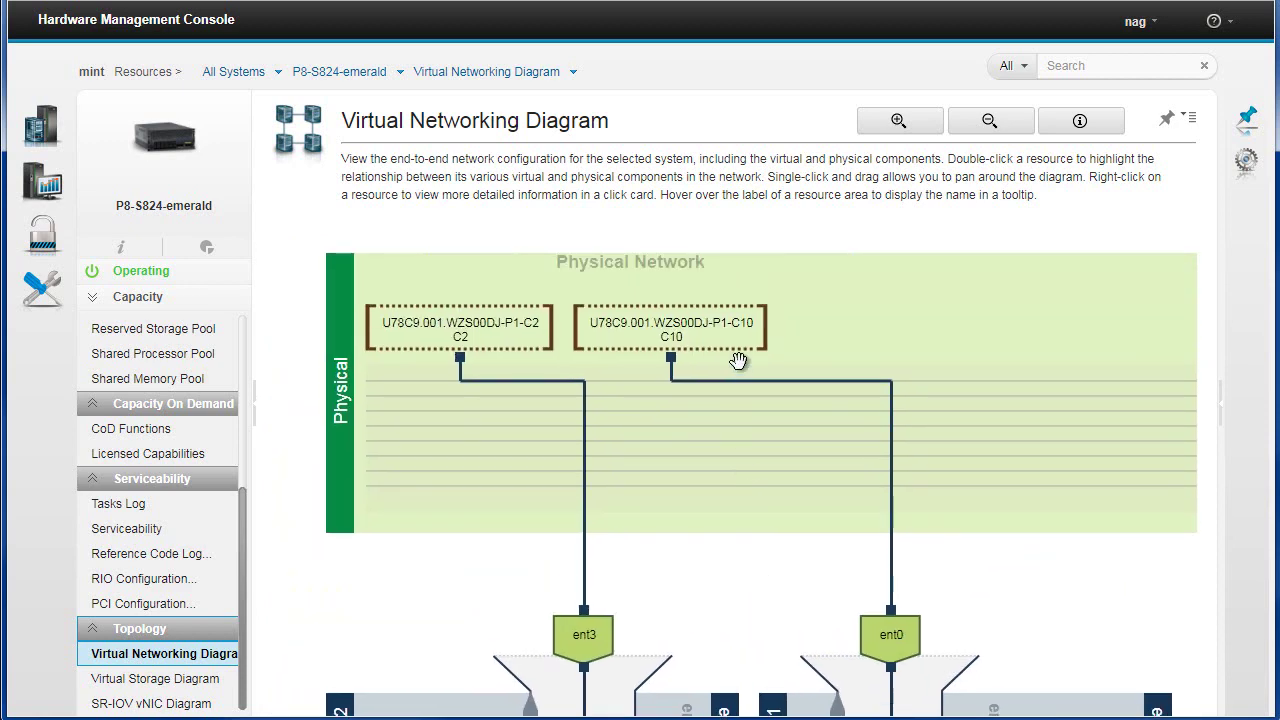
{"action": "left_click_drag", "start_coordinate": [737, 363], "coordinate": [735, 455]}
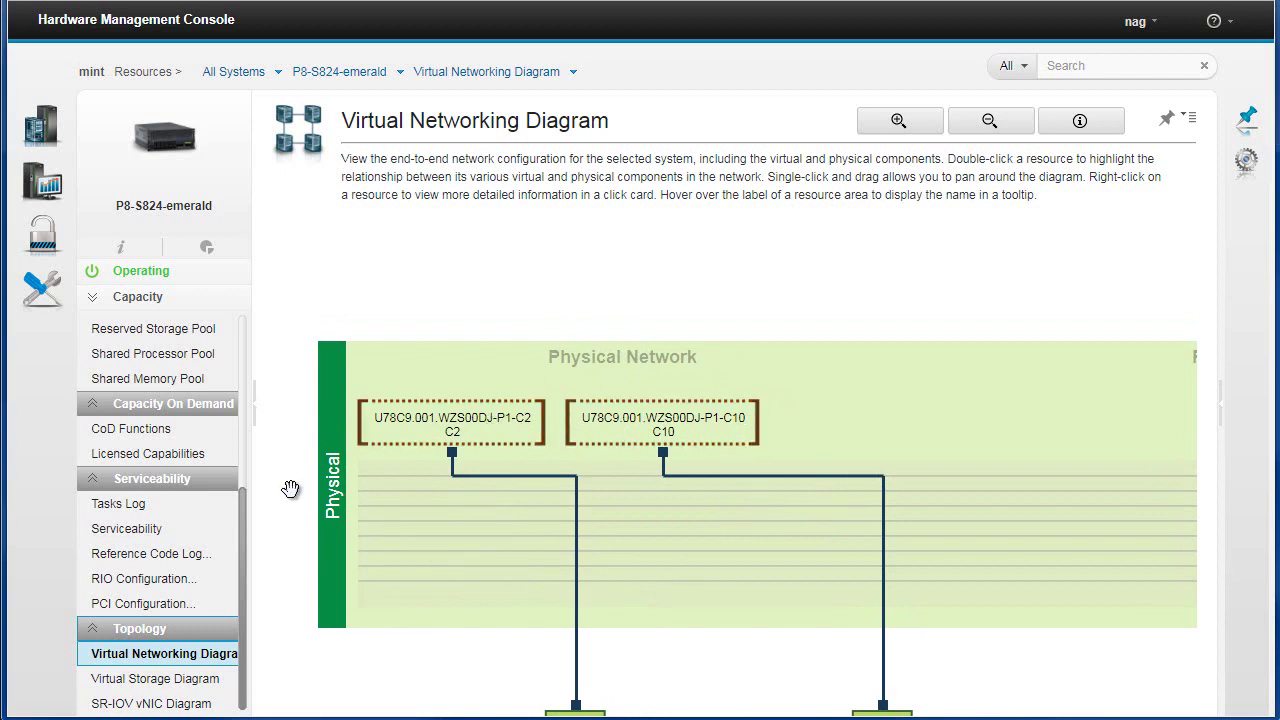
{"action": "left_click_drag", "start_coordinate": [238, 517], "coordinate": [257, 334]}
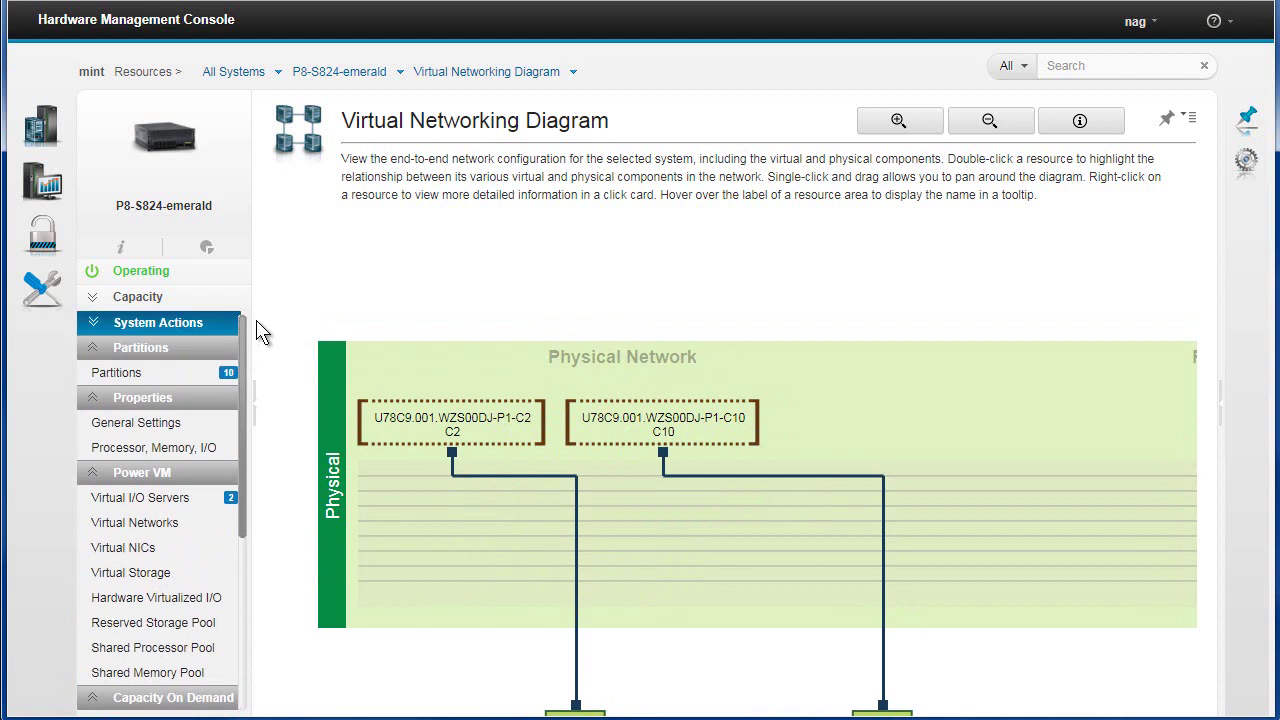
Collapse Power VM, Capacity On Demand, Serviceability and Topology, then briefly view the capacity usage bars.
{"action": "left_click", "coordinate": [92, 472]}
{"action": "left_click", "coordinate": [94, 496]}
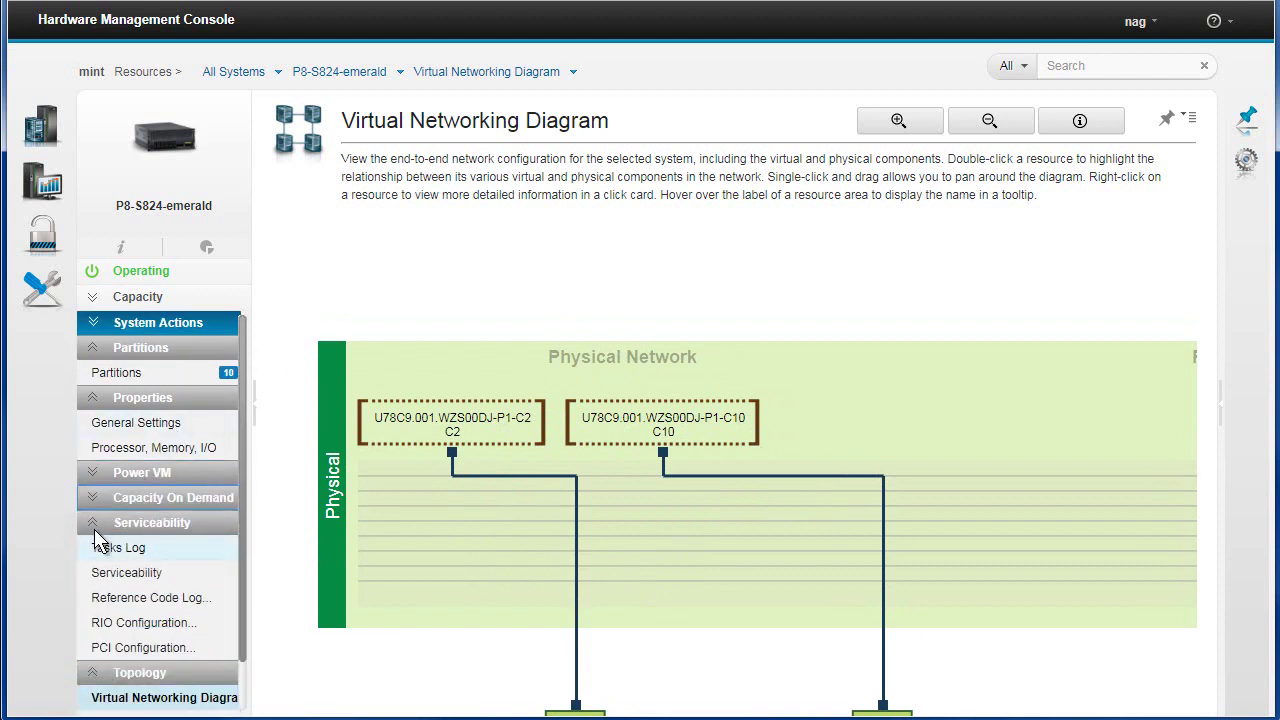
{"action": "left_click", "coordinate": [96, 522]}
{"action": "left_click", "coordinate": [92, 546]}
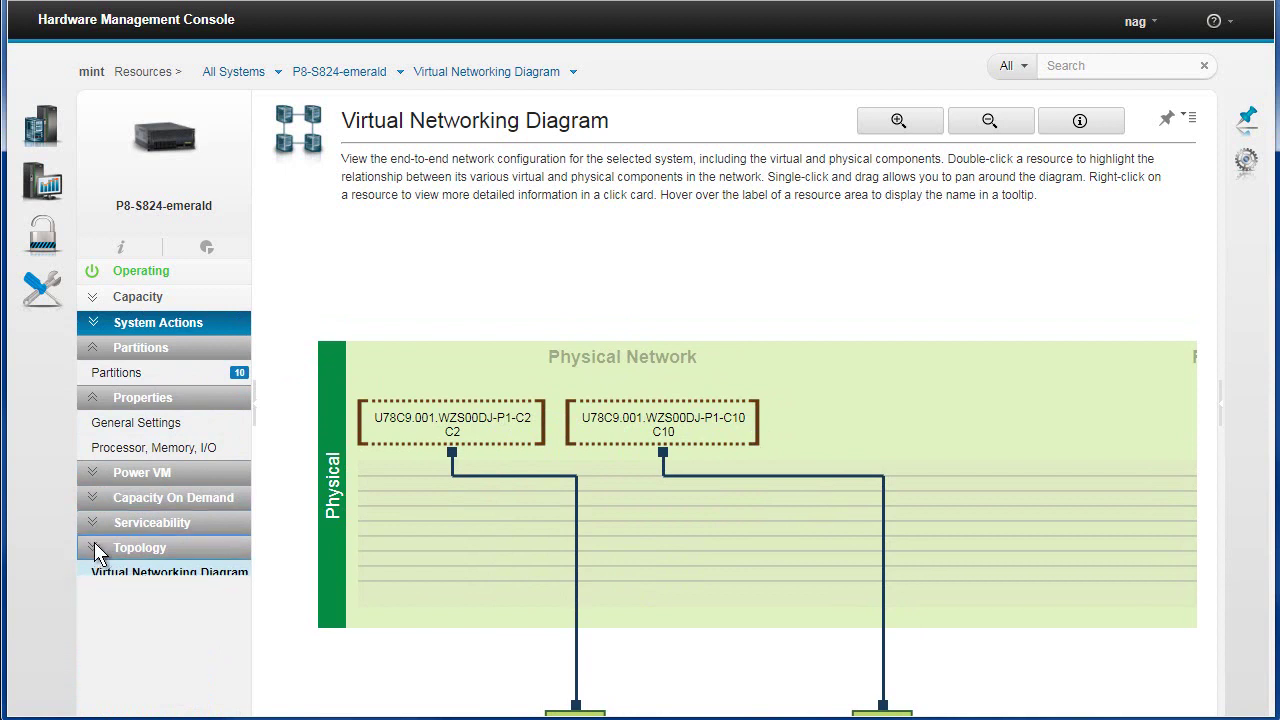
{"action": "left_click", "coordinate": [93, 297]}
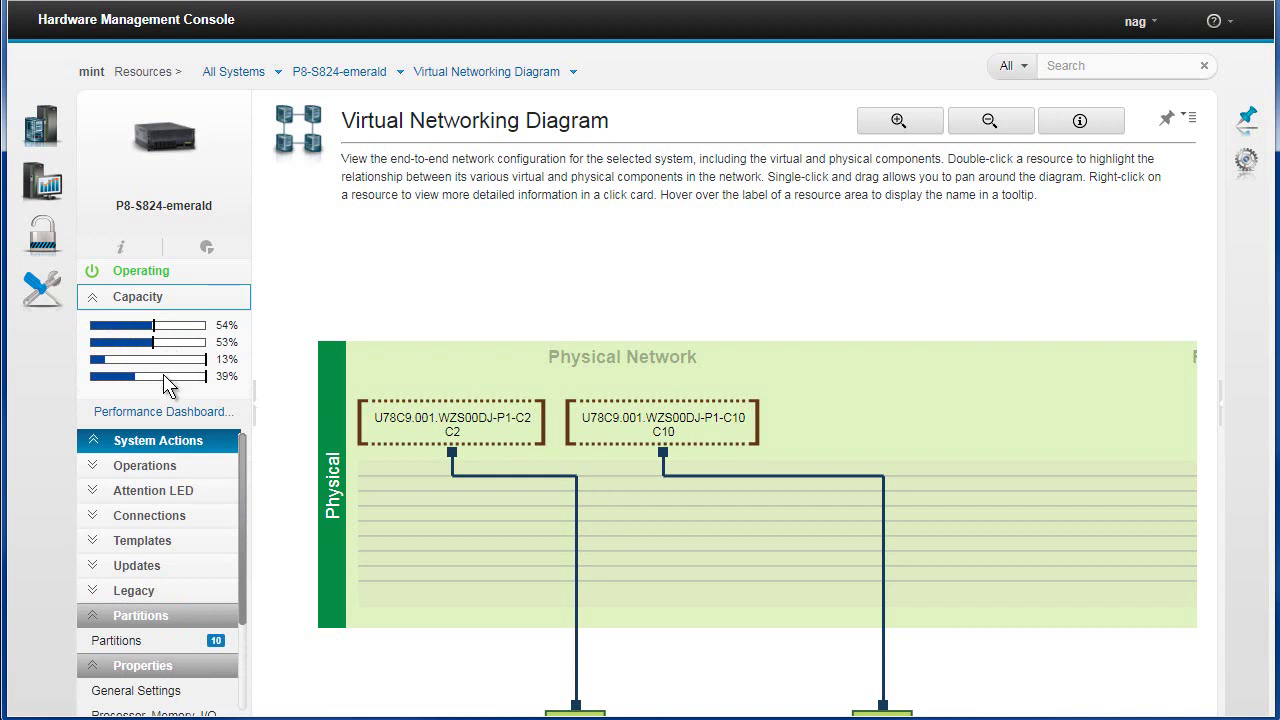
{"action": "left_click", "coordinate": [93, 300]}
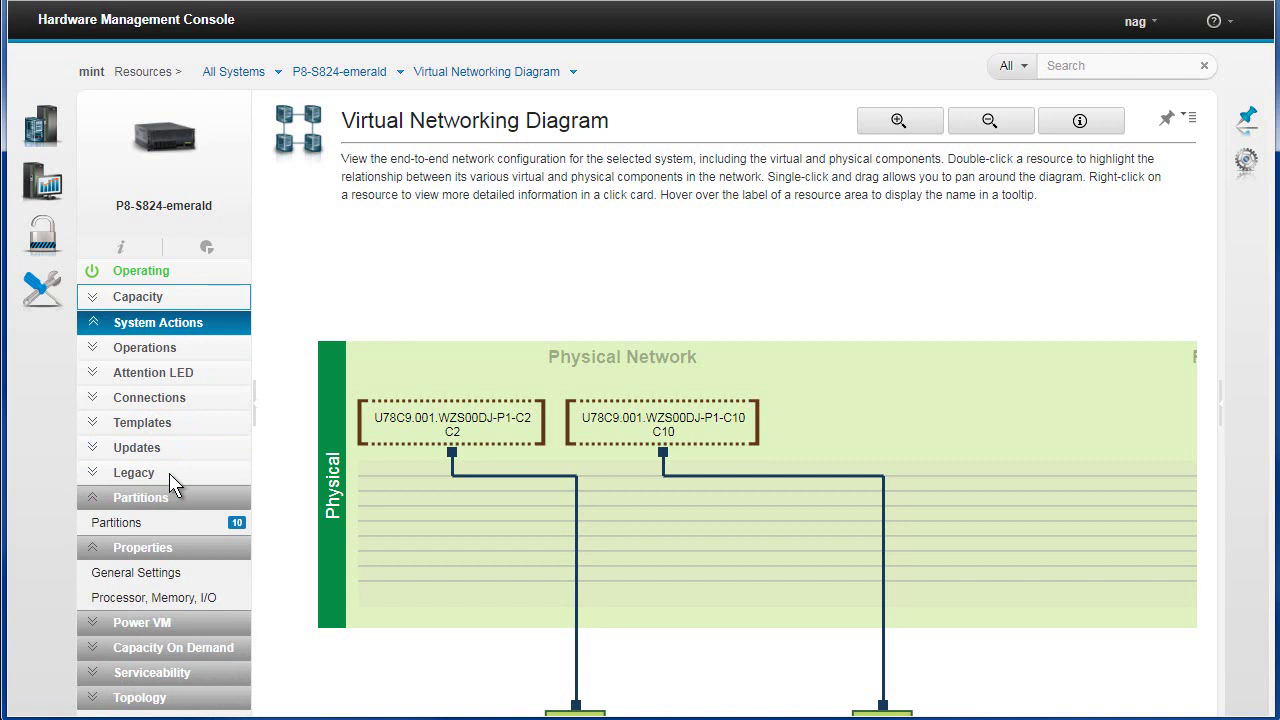
Browse the Operations and Connections actions in turn, leaving the Templates actions listed.
{"action": "left_click", "coordinate": [95, 350]}
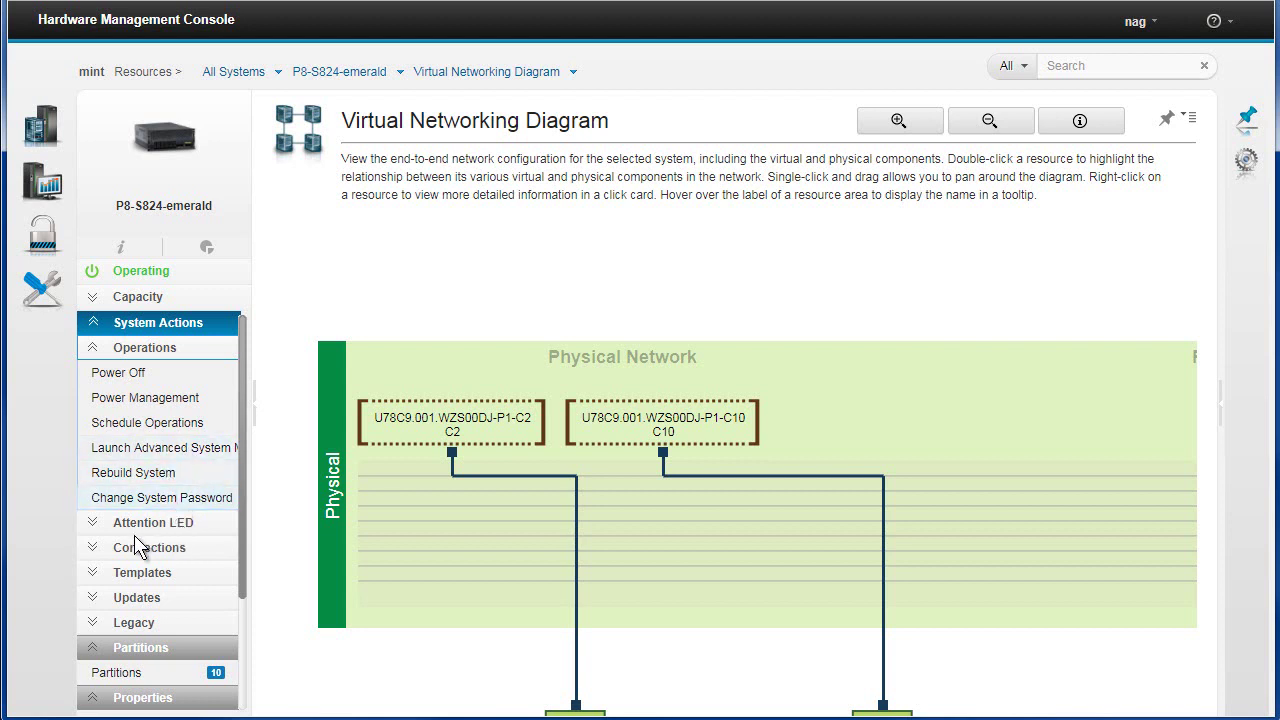
{"action": "left_click", "coordinate": [96, 348]}
{"action": "left_click", "coordinate": [96, 400]}
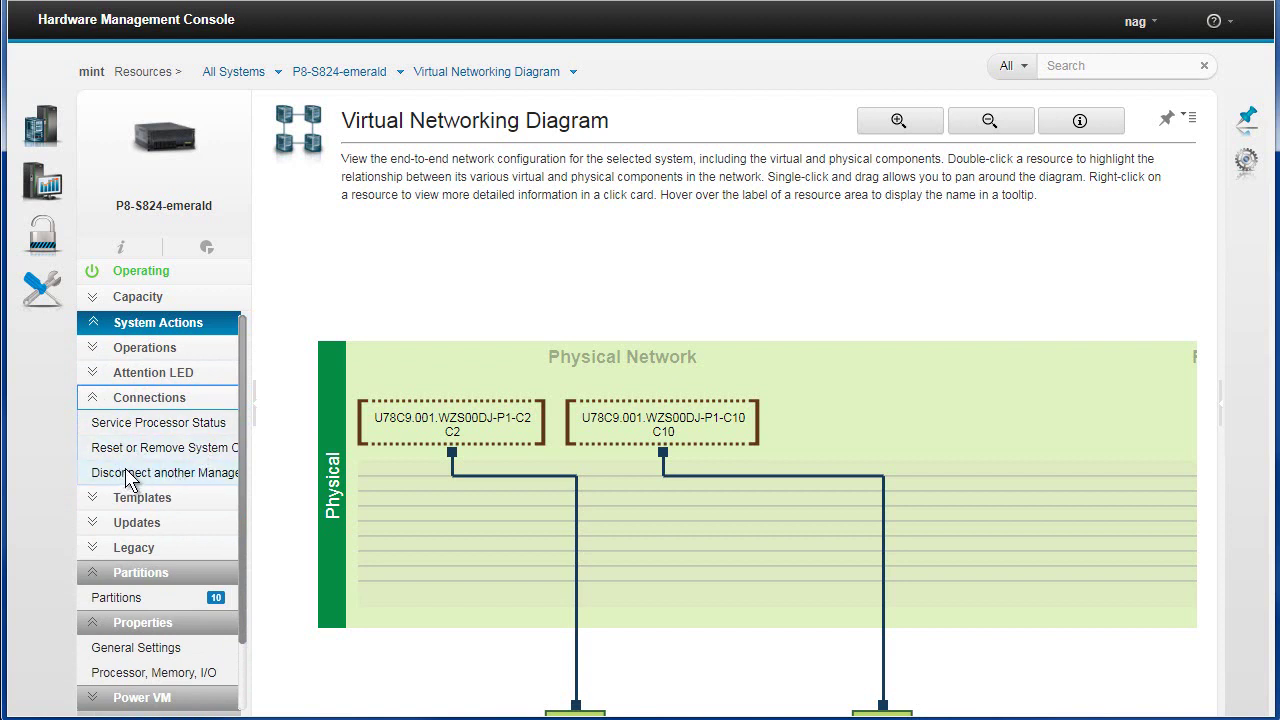
{"action": "left_click", "coordinate": [95, 400]}
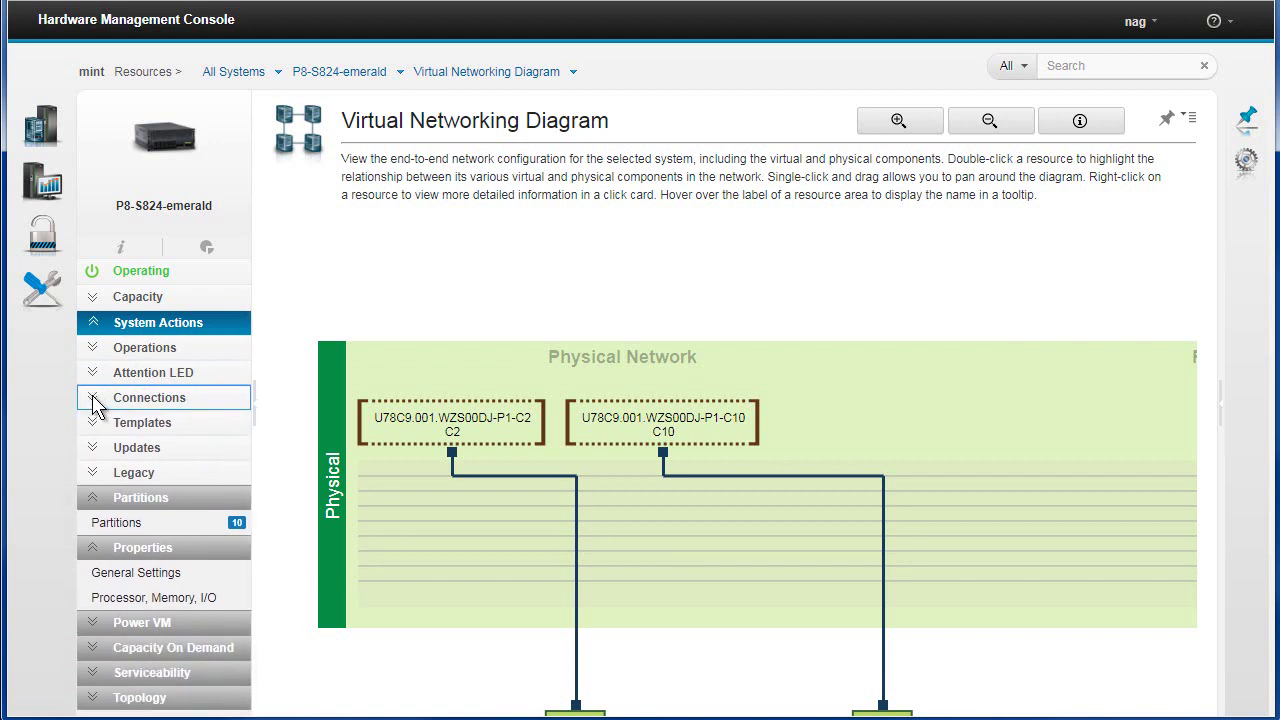
{"action": "left_click", "coordinate": [95, 428]}
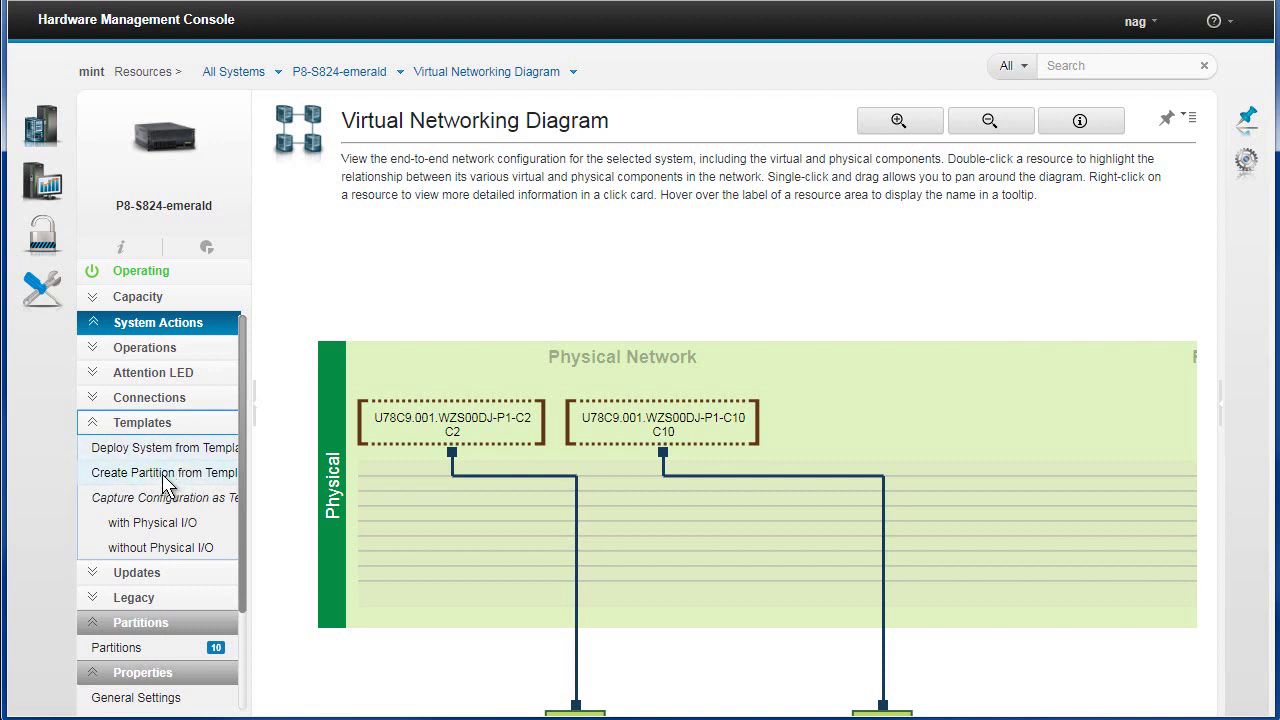
Collapse Templates and review the Updates actions twice, leaving every System Actions group collapsed.
{"action": "left_click", "coordinate": [96, 423]}
{"action": "left_click", "coordinate": [96, 448]}
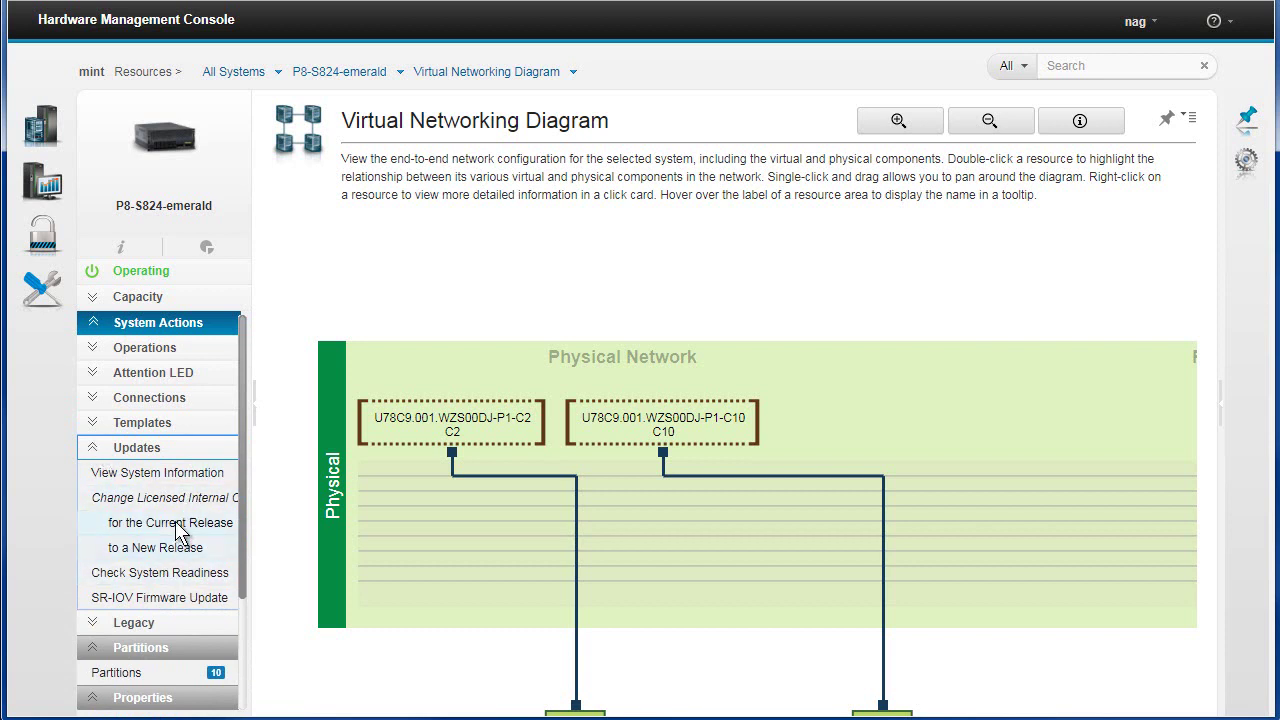
{"action": "left_click", "coordinate": [97, 452]}
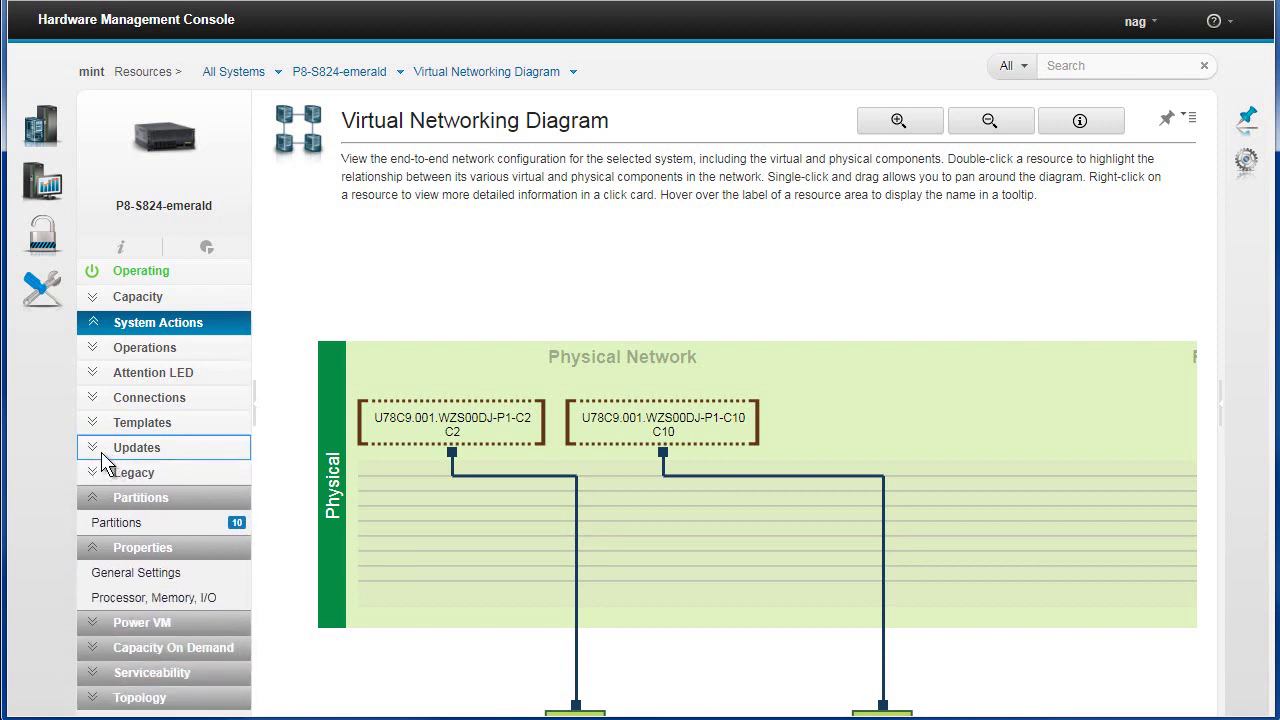
{"action": "left_click", "coordinate": [96, 450]}
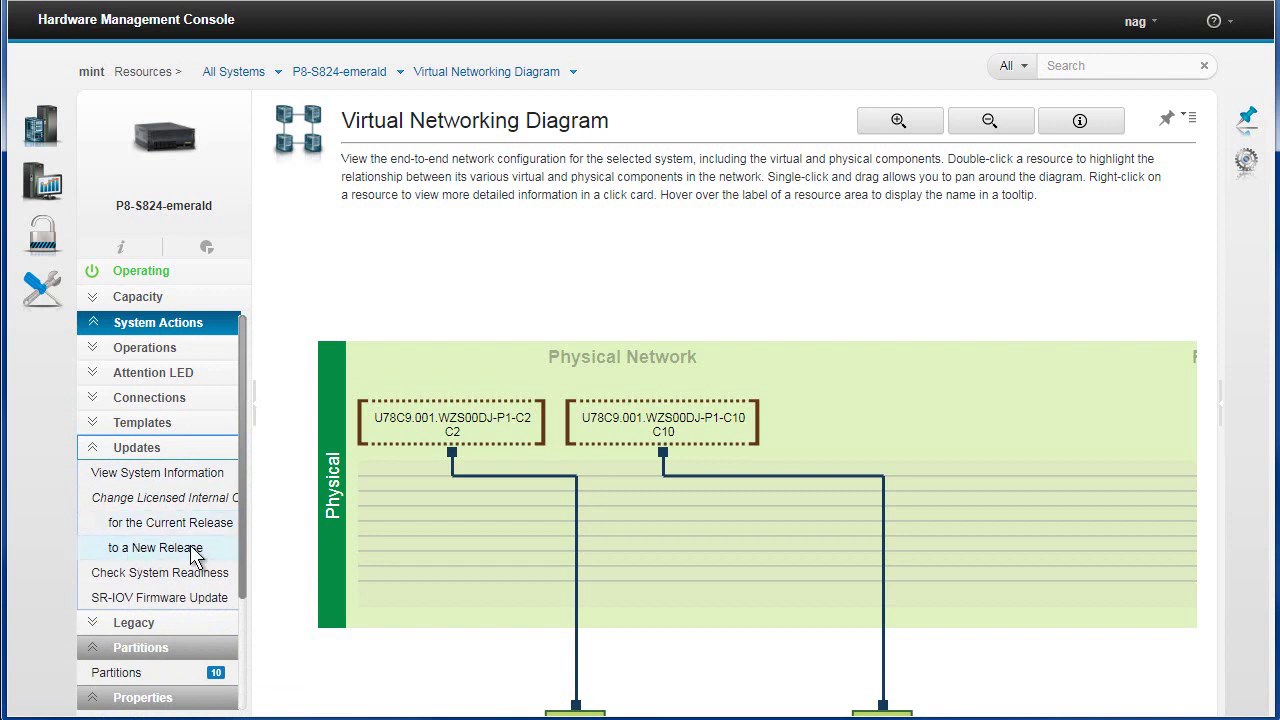
{"action": "left_click", "coordinate": [96, 452]}
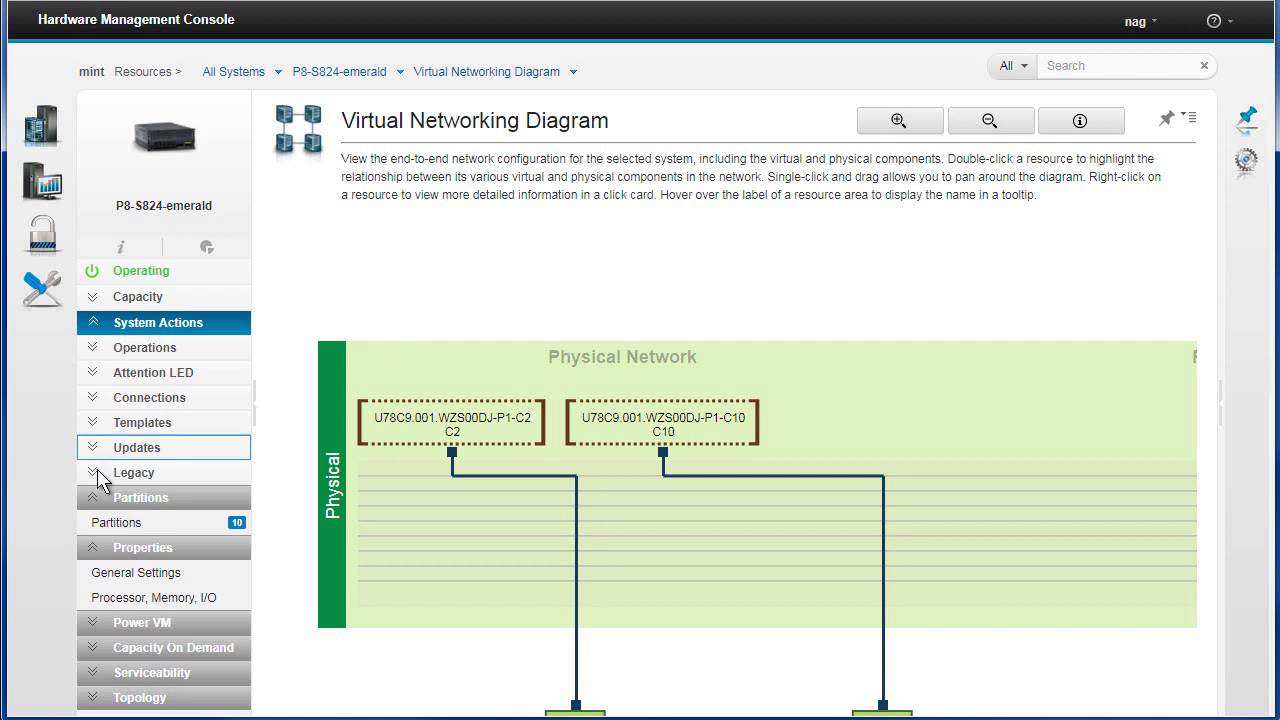
Expand Legacy to list Manage System Profiles, partition data backup/restore and Utilization Data options.
{"action": "left_click", "coordinate": [100, 474]}
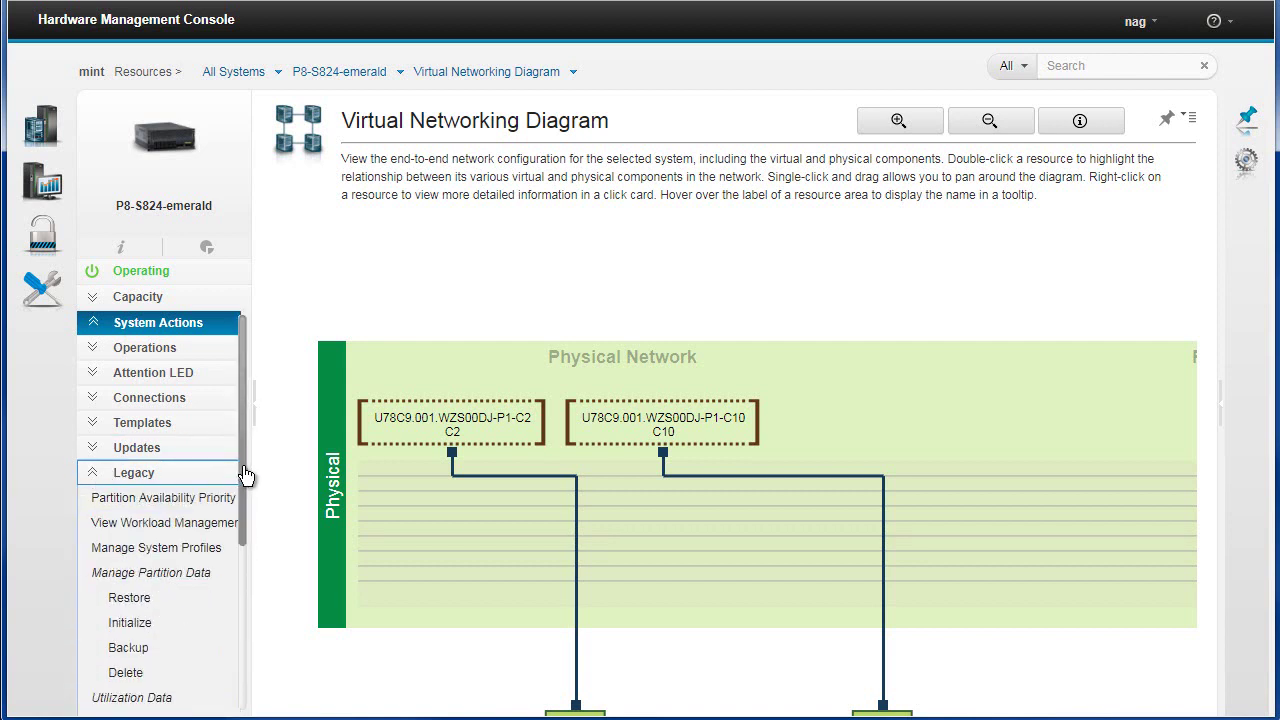
{"action": "left_click_drag", "start_coordinate": [246, 477], "coordinate": [242, 515]}
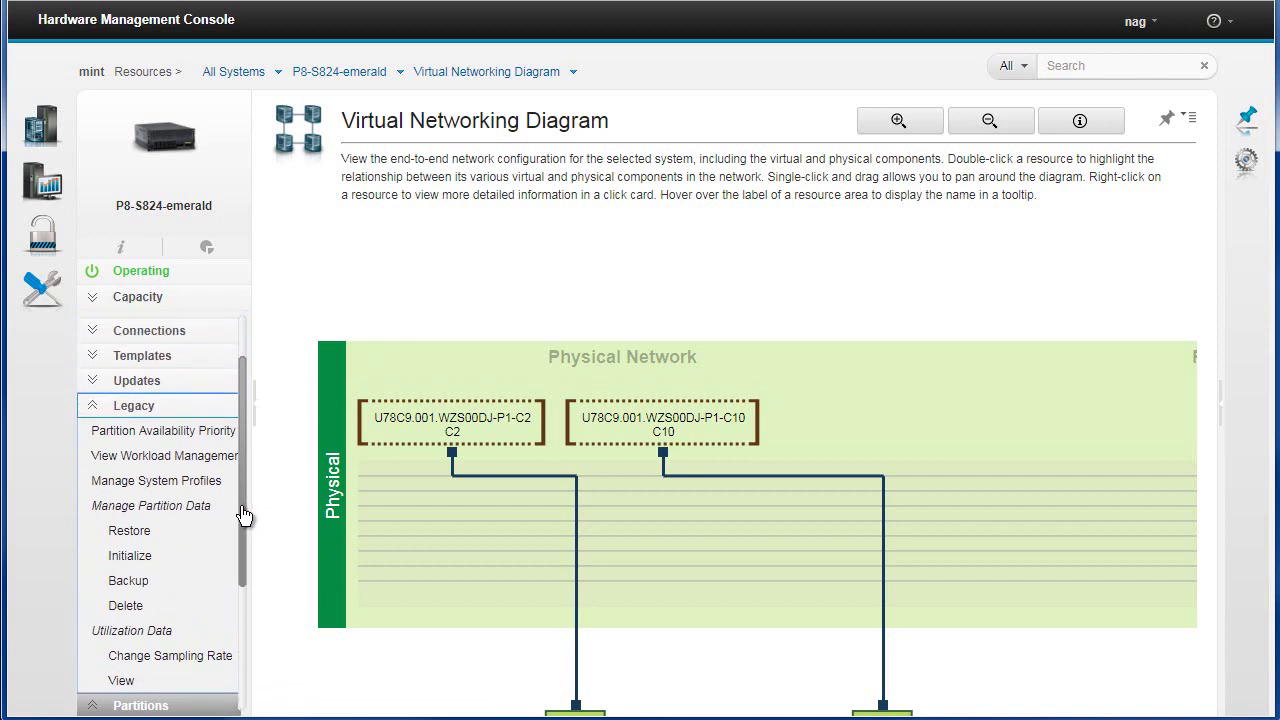